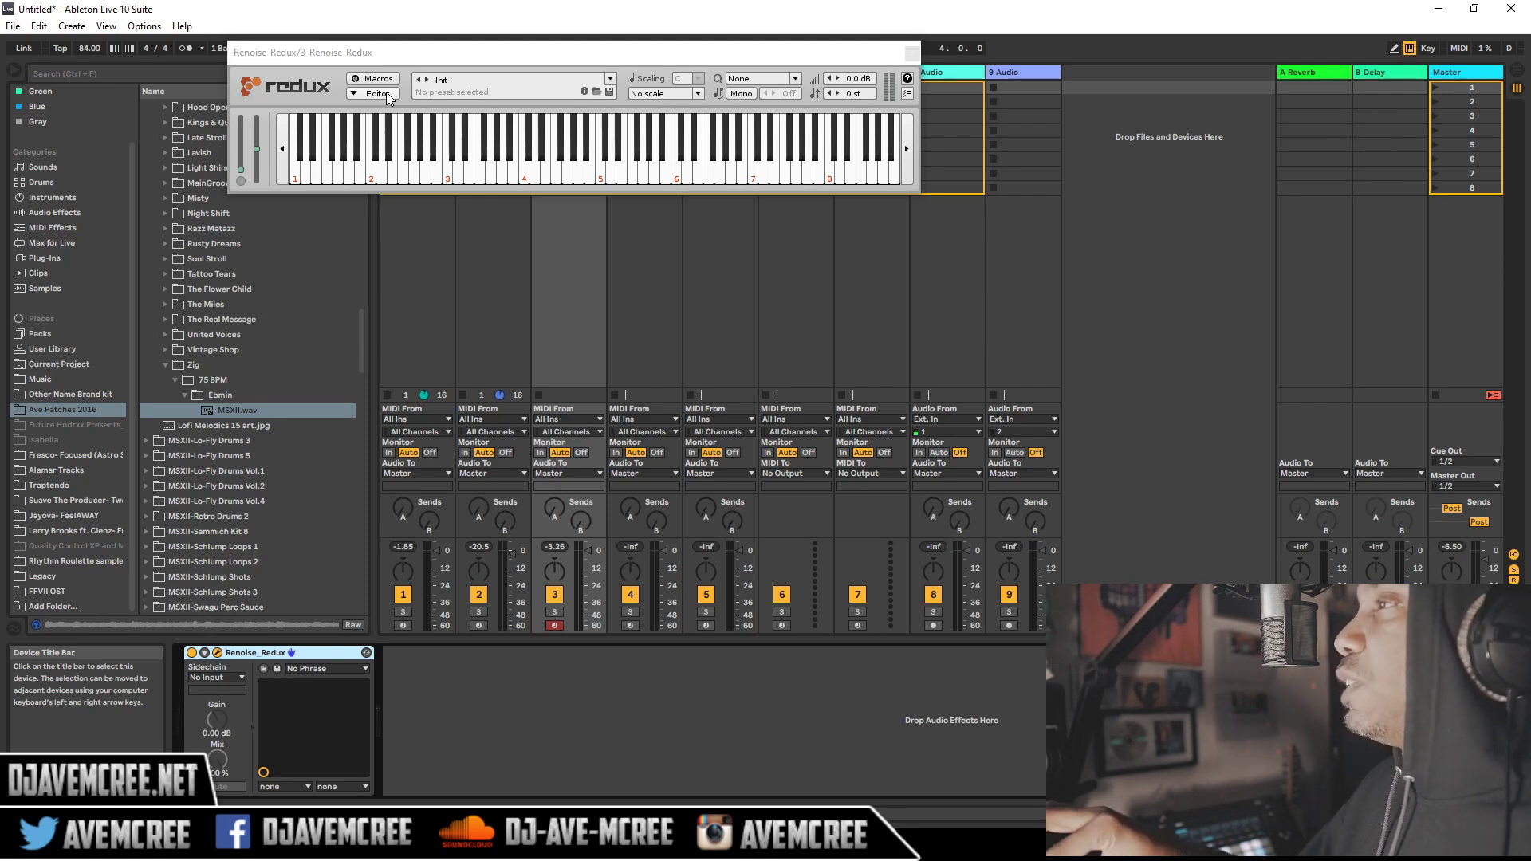
{"action": "left_click", "coordinate": [387, 94]}
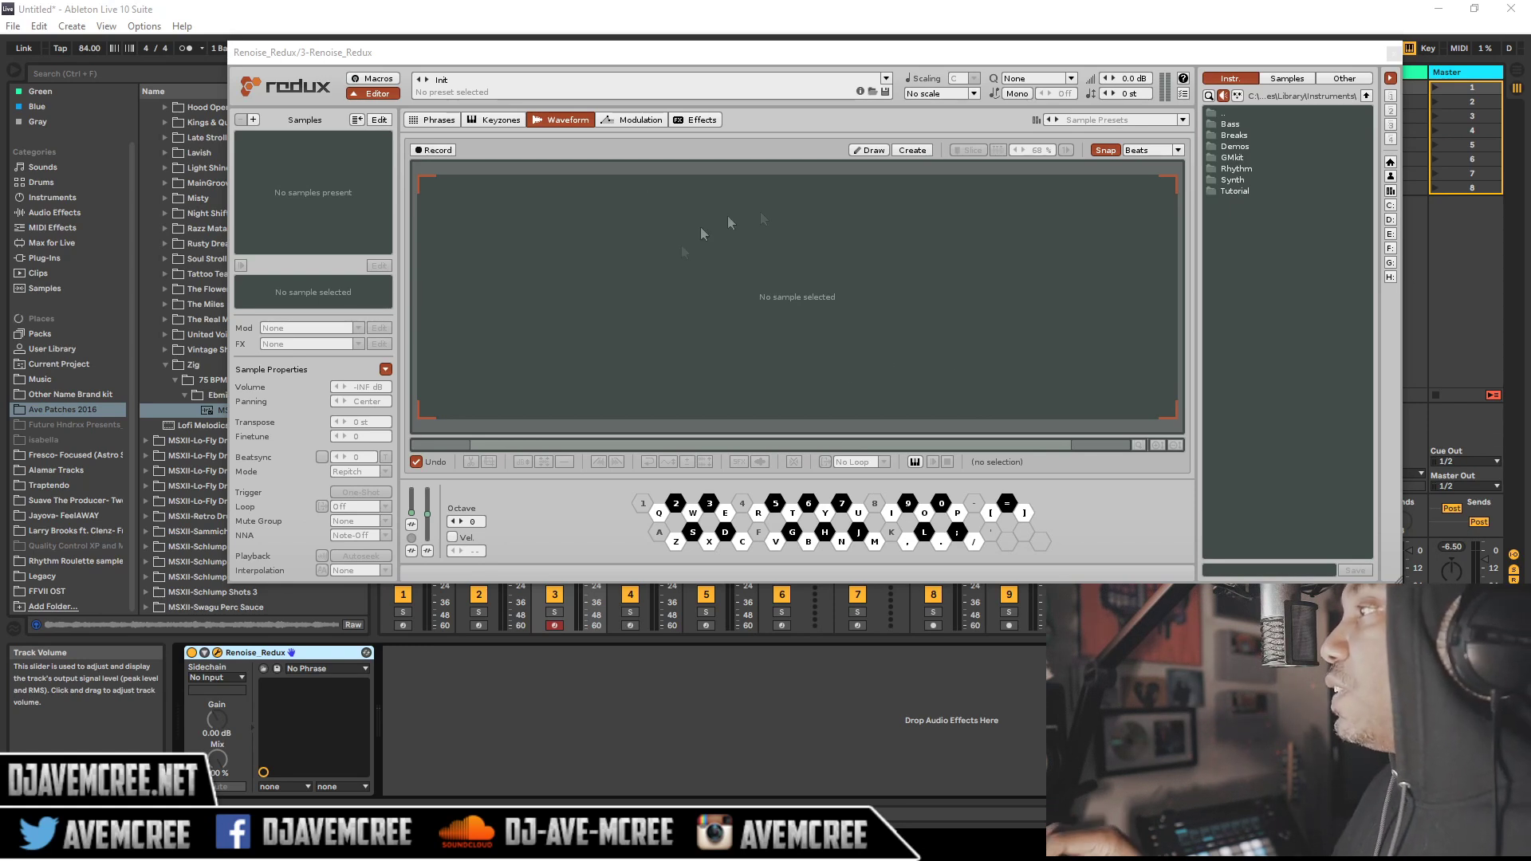
{"action": "mouse_move", "coordinate": [1402, 580]}
{"action": "left_mouse_down"}
{"action": "mouse_move", "coordinate": [1395, 550]}
{"action": "mouse_move", "coordinate": [1406, 576]}
{"action": "left_mouse_up"}
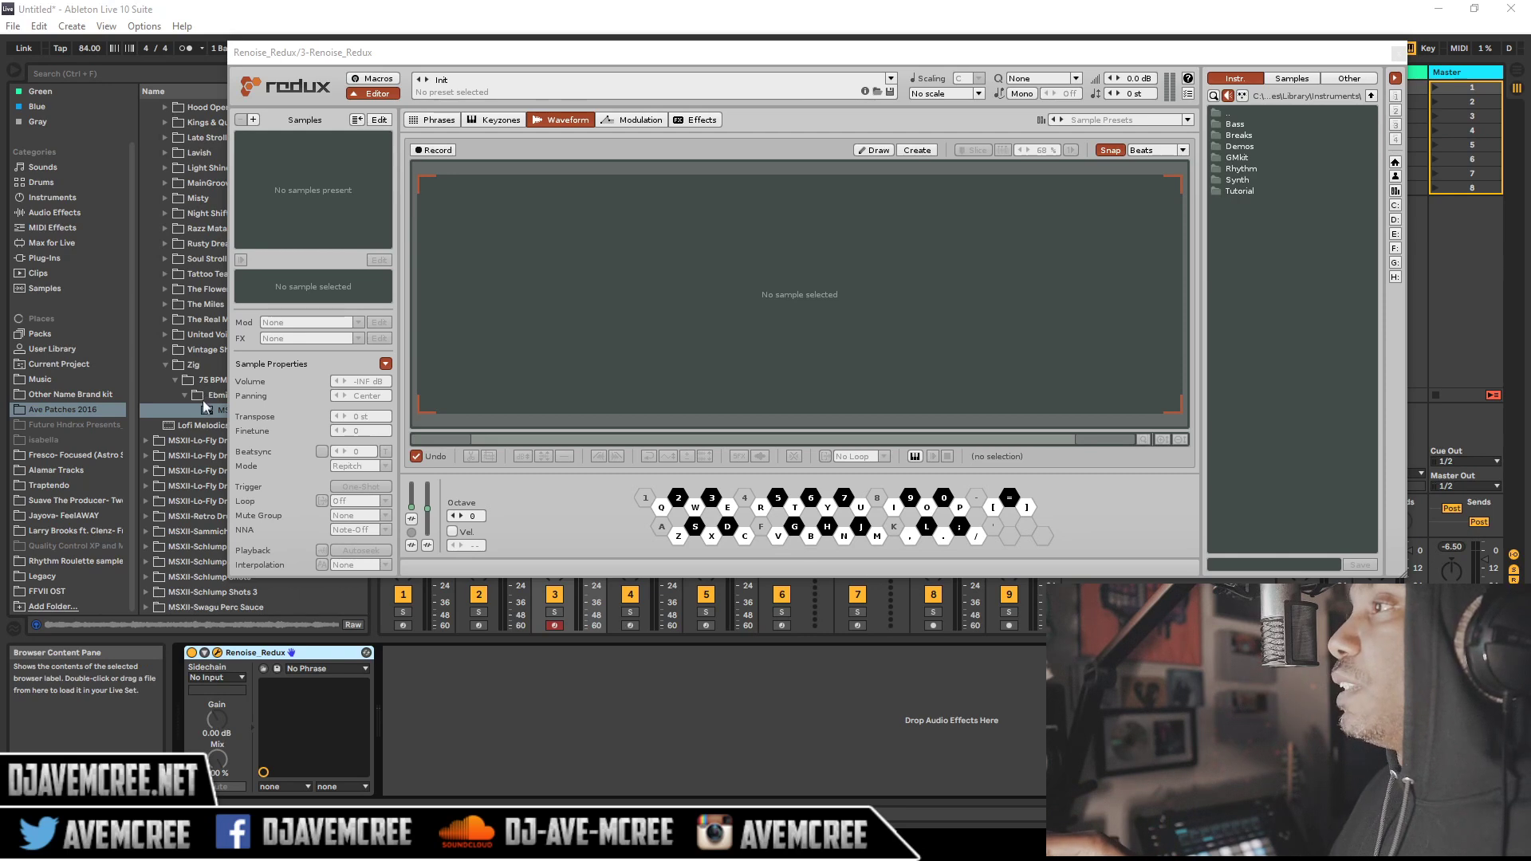
{"action": "key", "text": "ctrl+alt+p"}
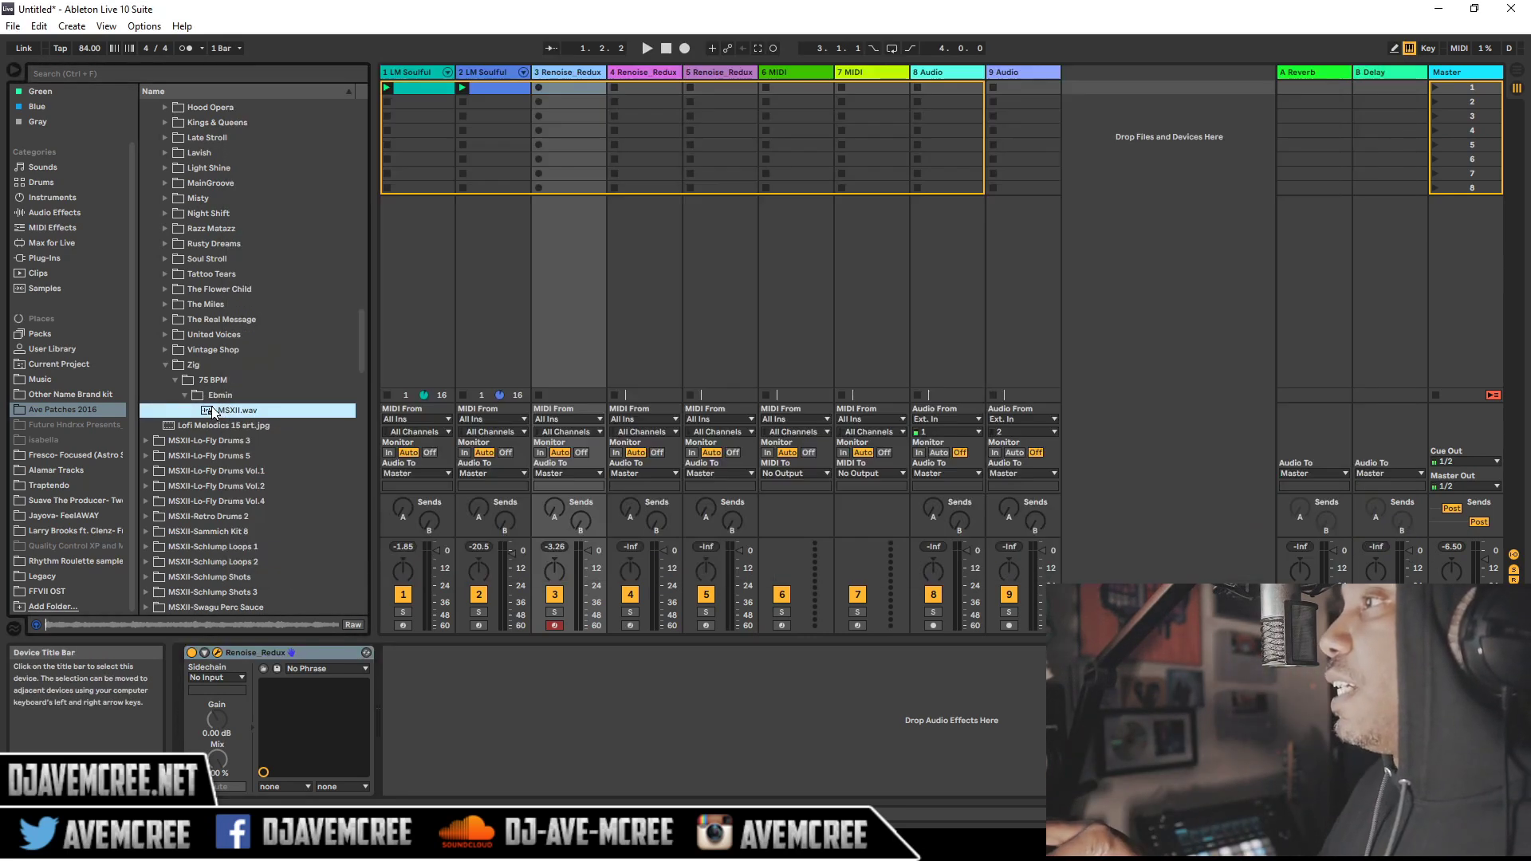
{"action": "left_click_drag", "start_coordinate": [214, 413], "coordinate": [536, 120]}
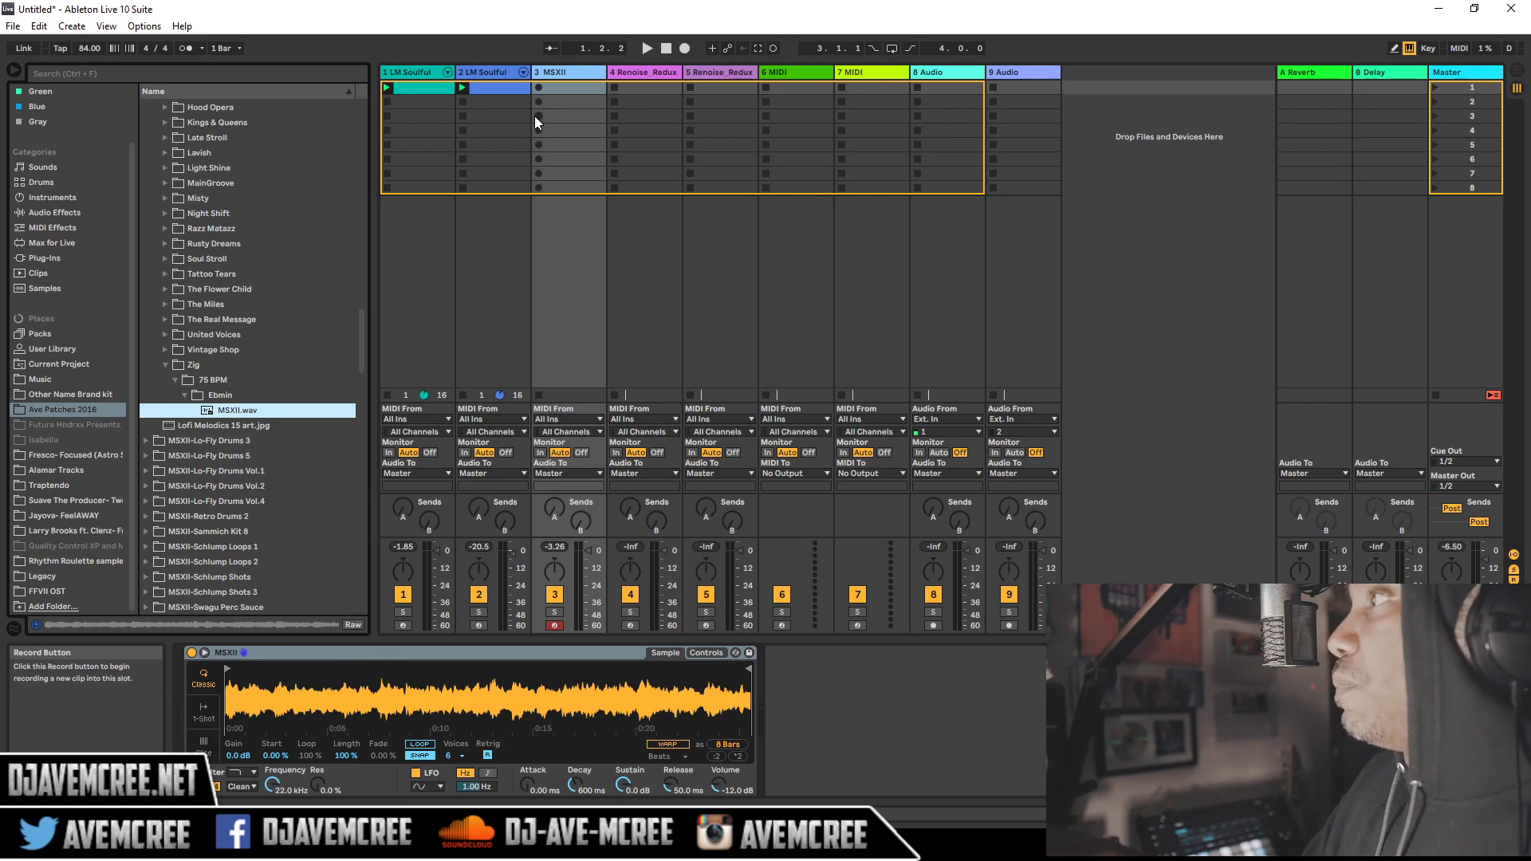
{"action": "key", "text": "ctrl+z"}
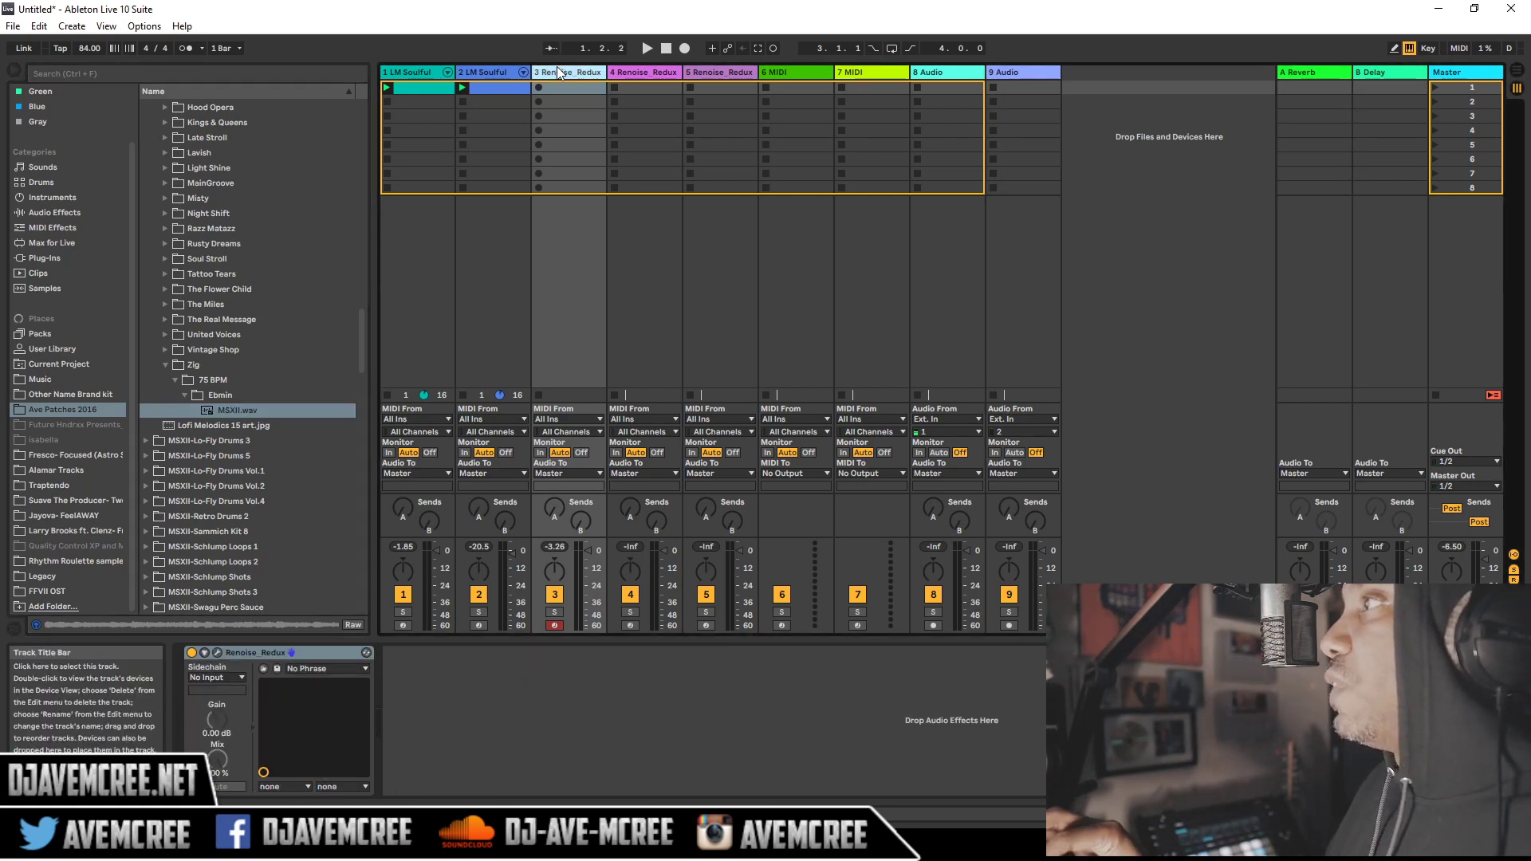
- Reopen the Redux plug-in on track 3 with its editor expanded and load MSXII.wav into it as a sample
{"action": "left_click", "coordinate": [218, 653]}
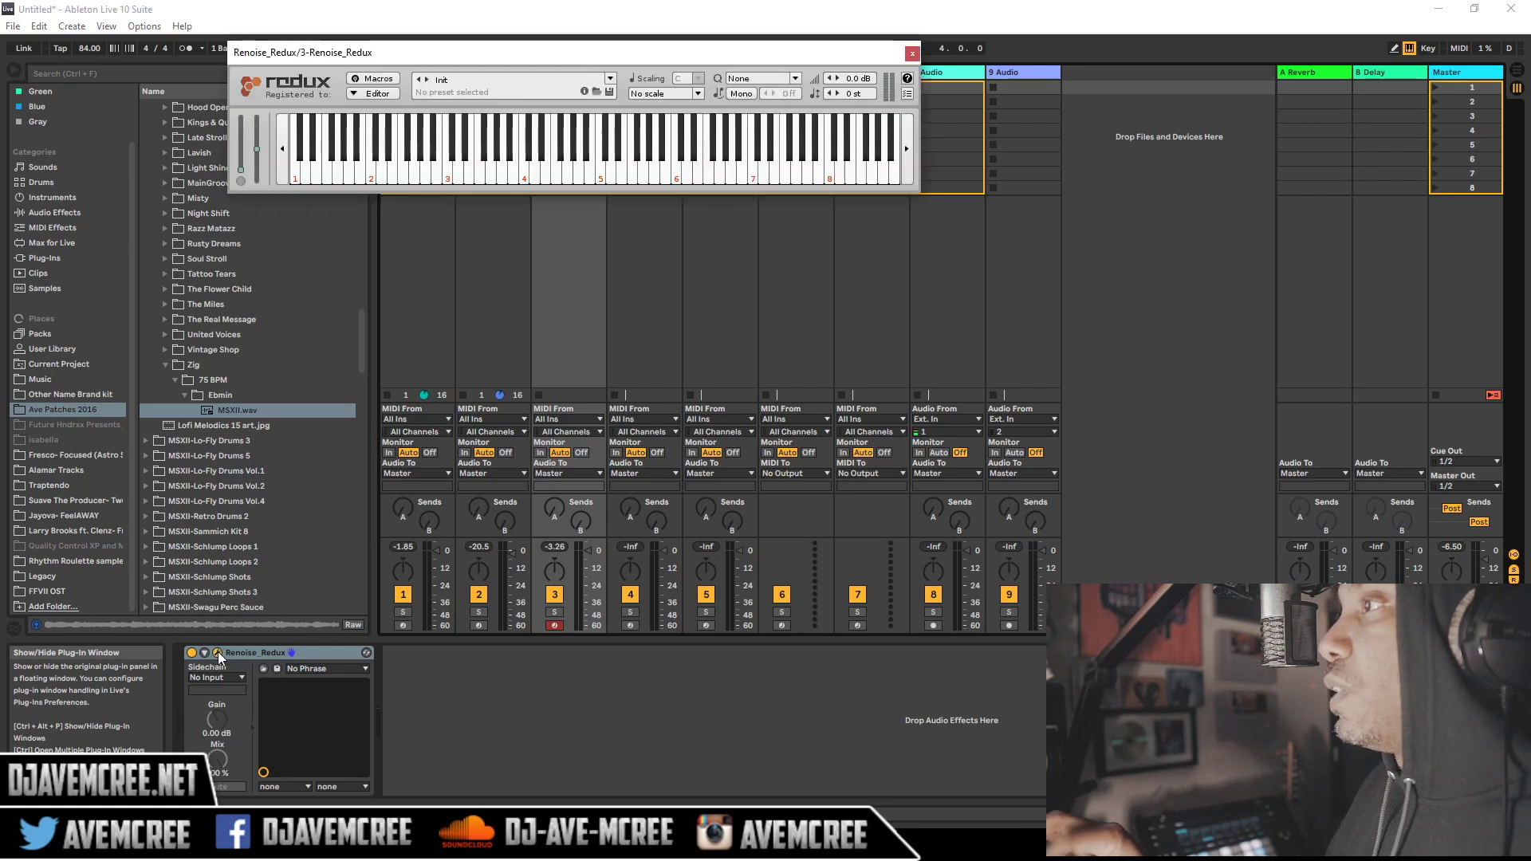
{"action": "left_click", "coordinate": [374, 94]}
{"action": "left_click_drag", "start_coordinate": [214, 417], "coordinate": [574, 319]}
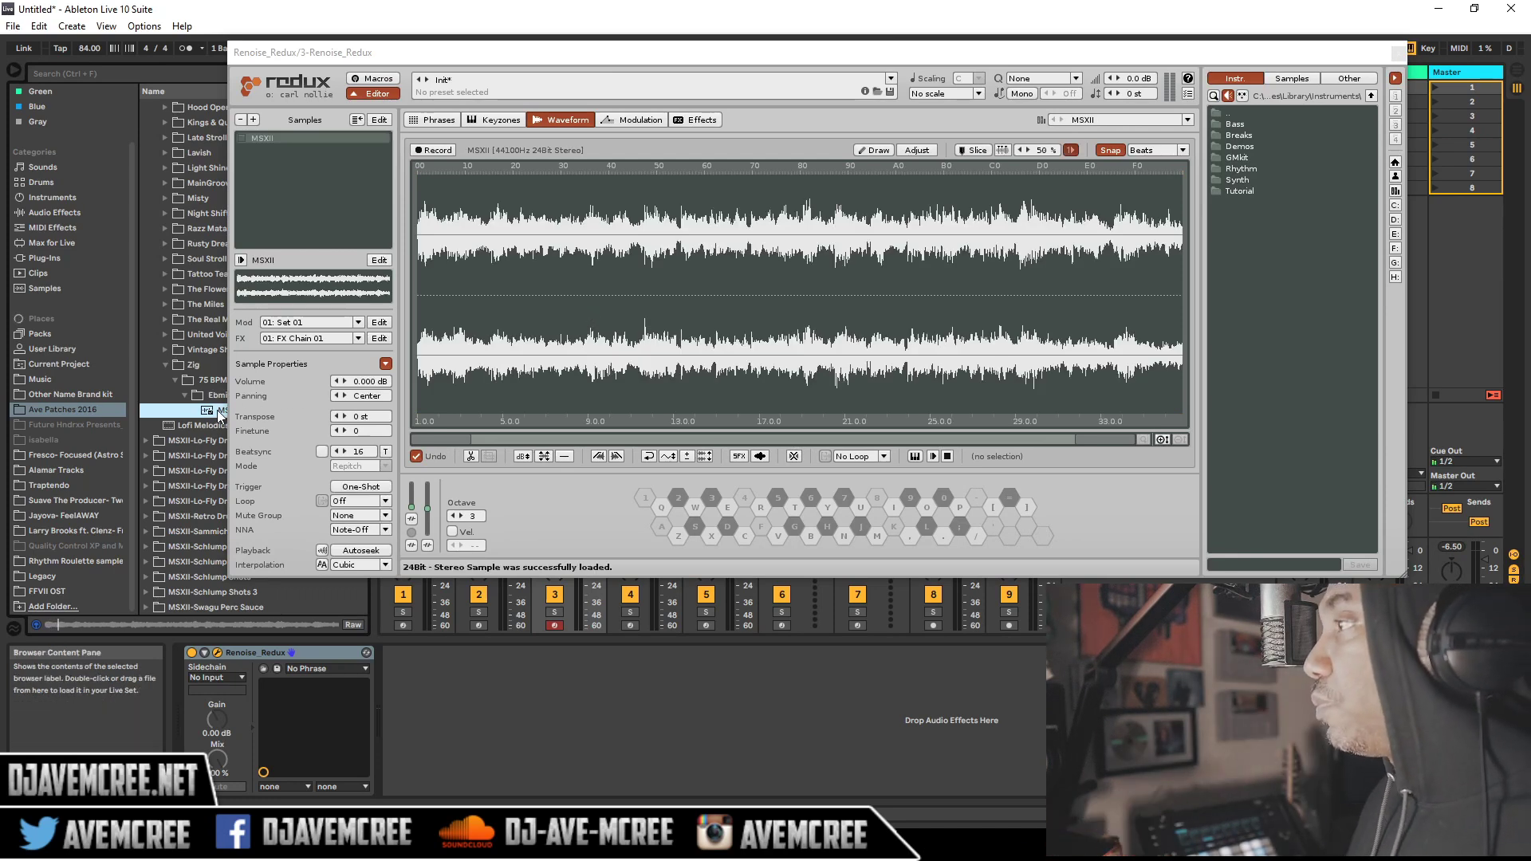
{"action": "left_click", "coordinate": [323, 652]}
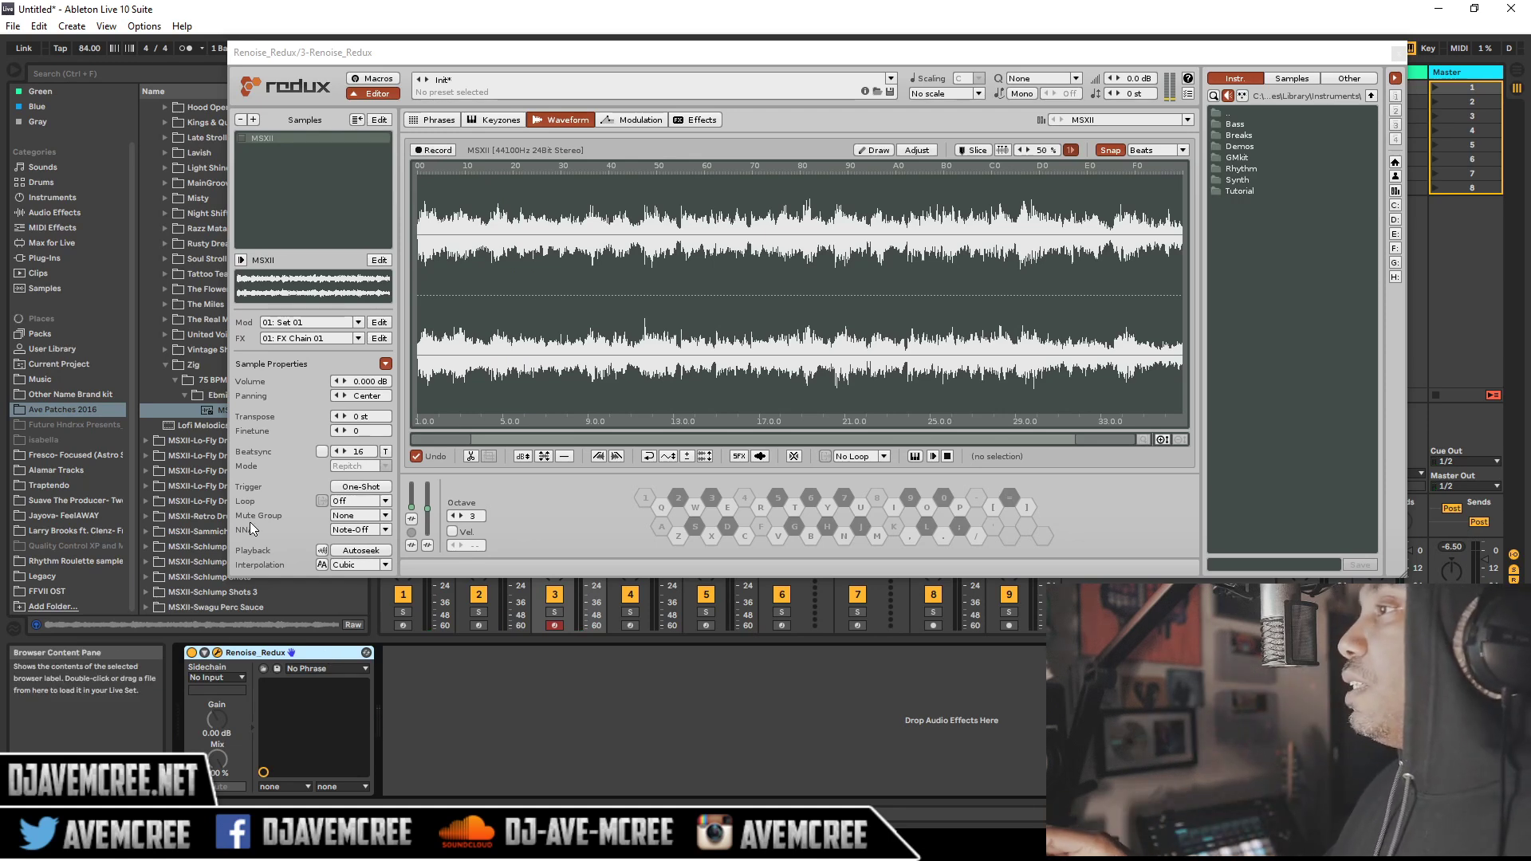
- Enable Beatsync for the MSXII sample, using Texture mode and 128 lines
{"action": "left_click", "coordinate": [321, 452]}
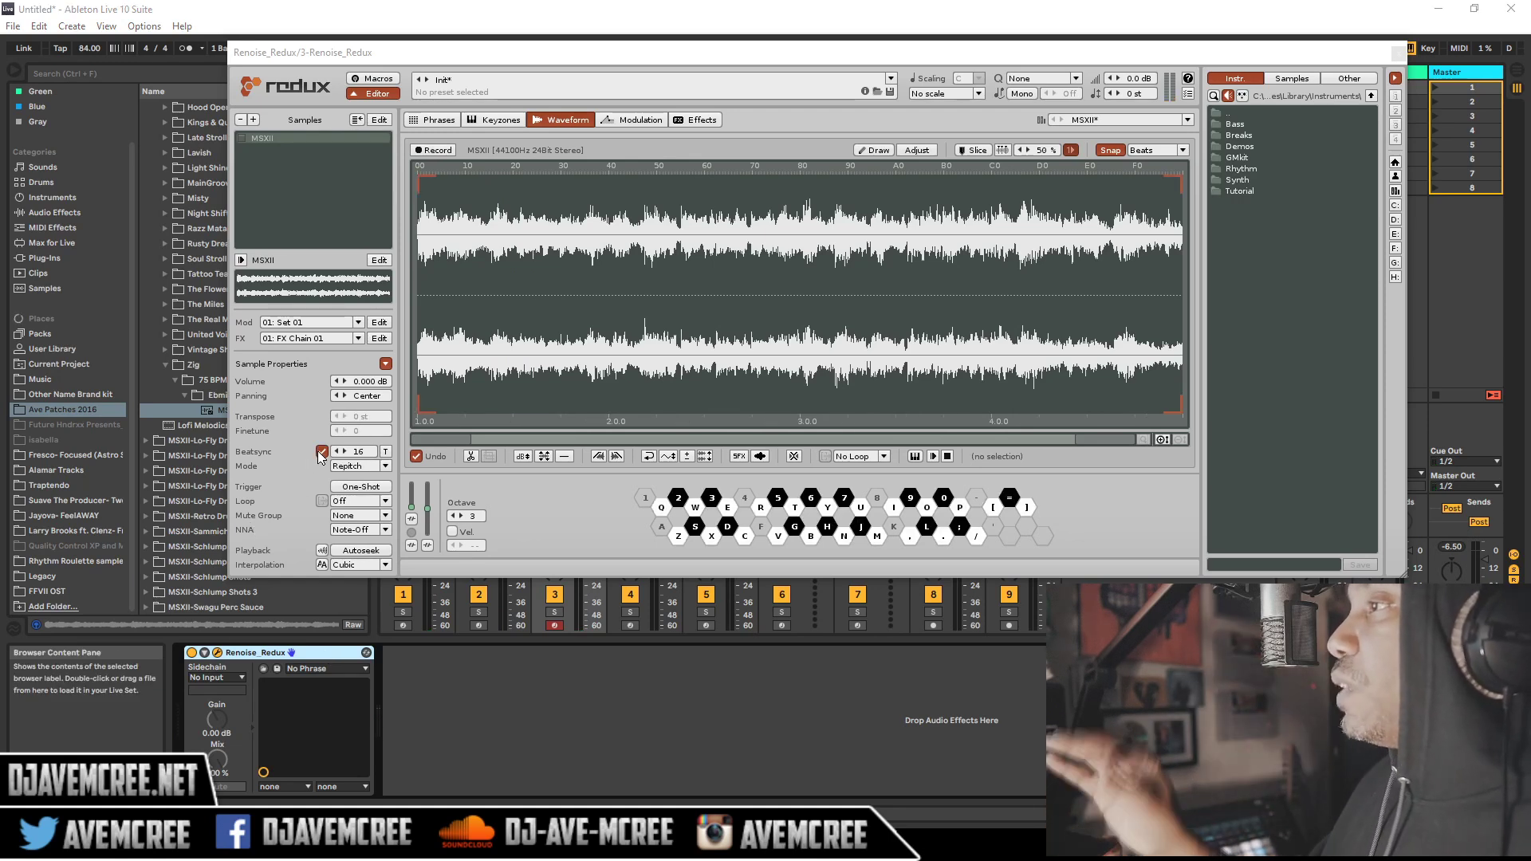
{"action": "left_click", "coordinate": [387, 469]}
{"action": "left_click", "coordinate": [389, 453]}
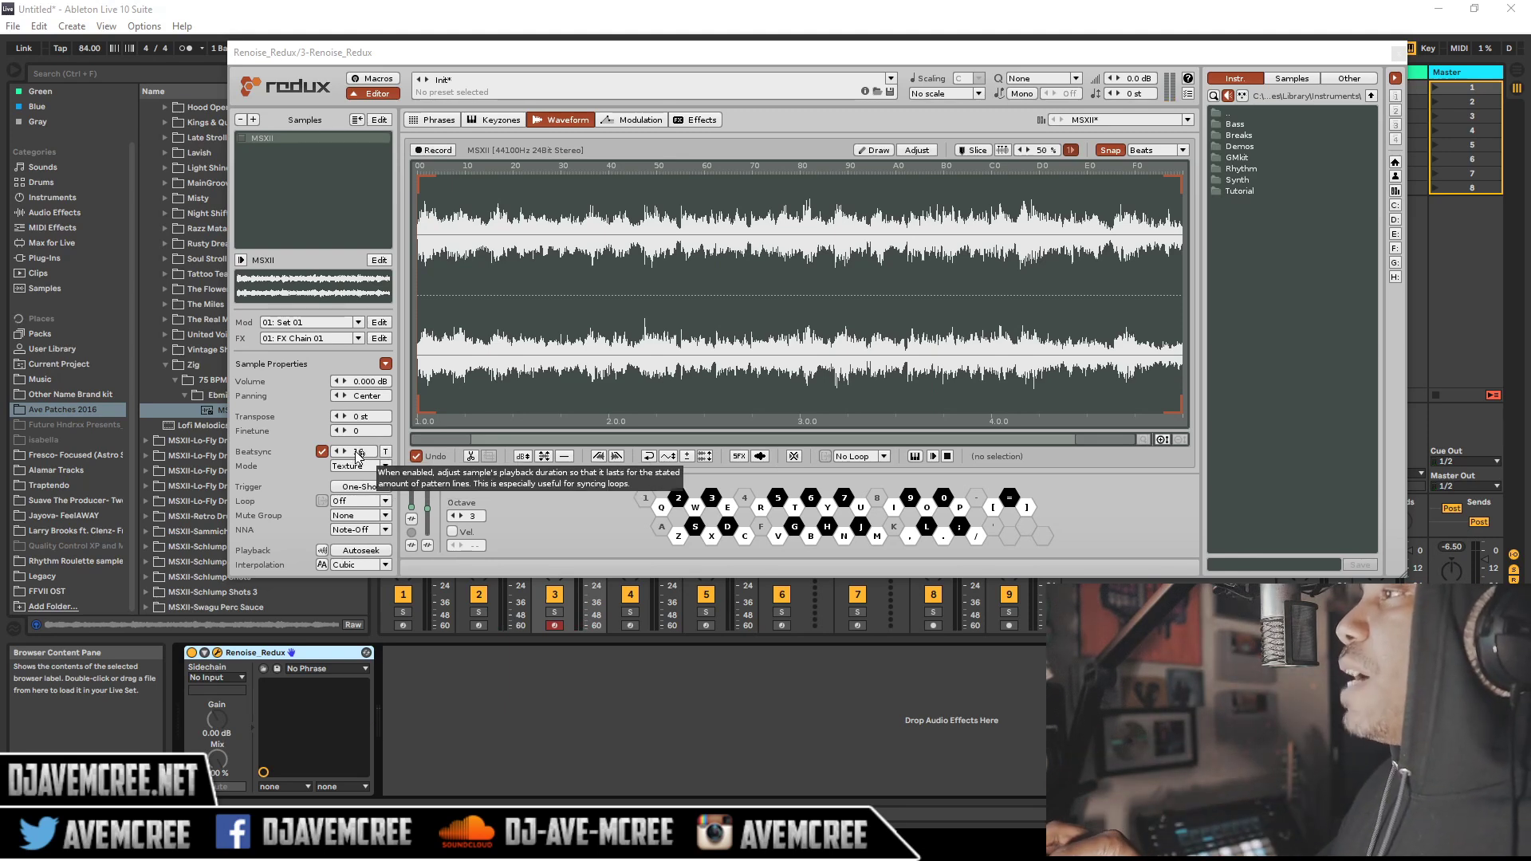
{"action": "double_click", "coordinate": [358, 452]}
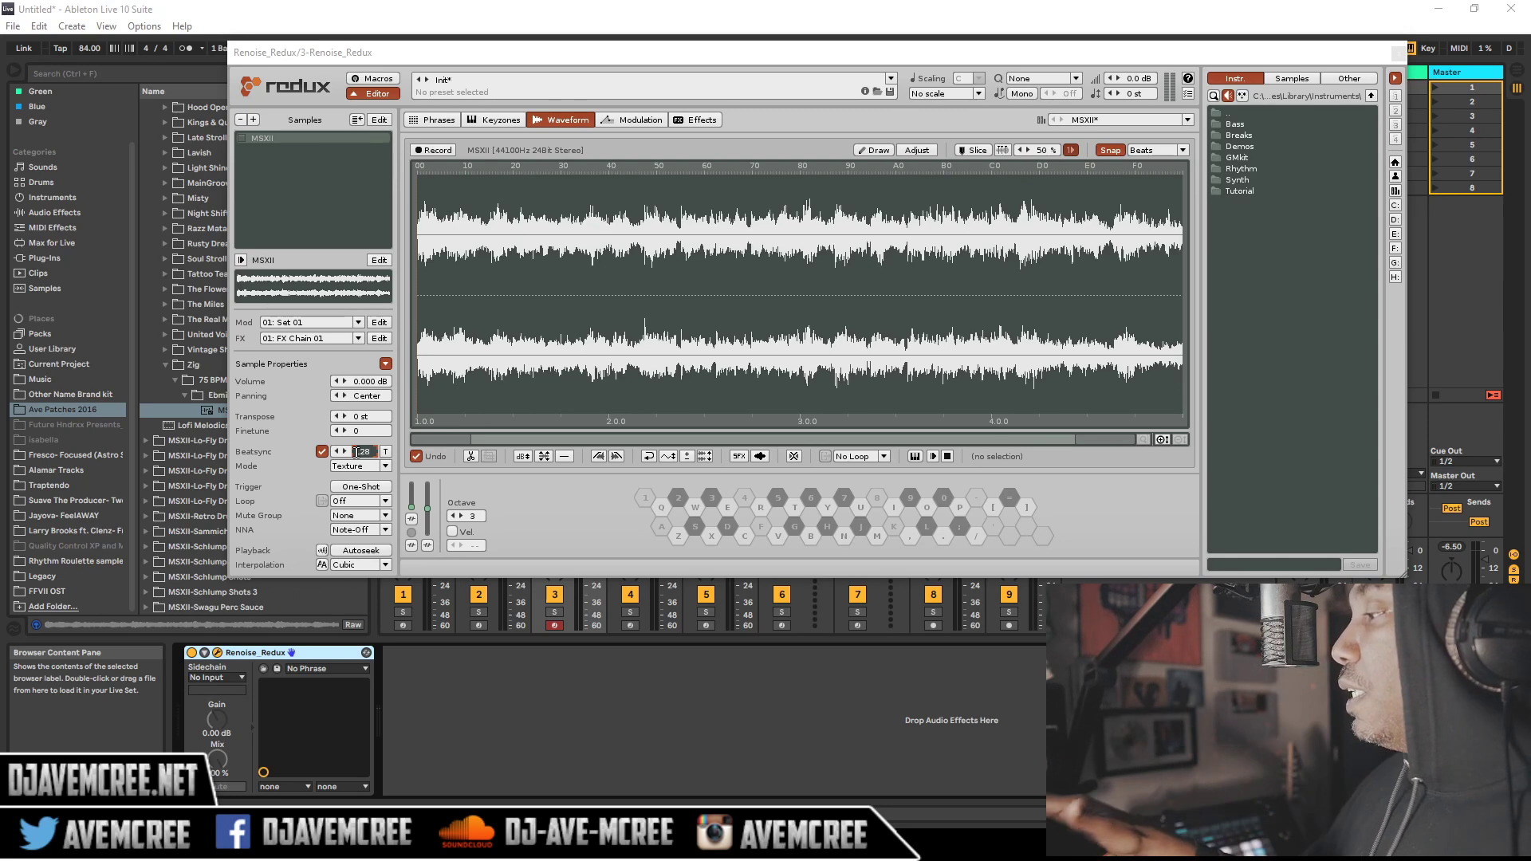
{"action": "key", "text": "Return"}
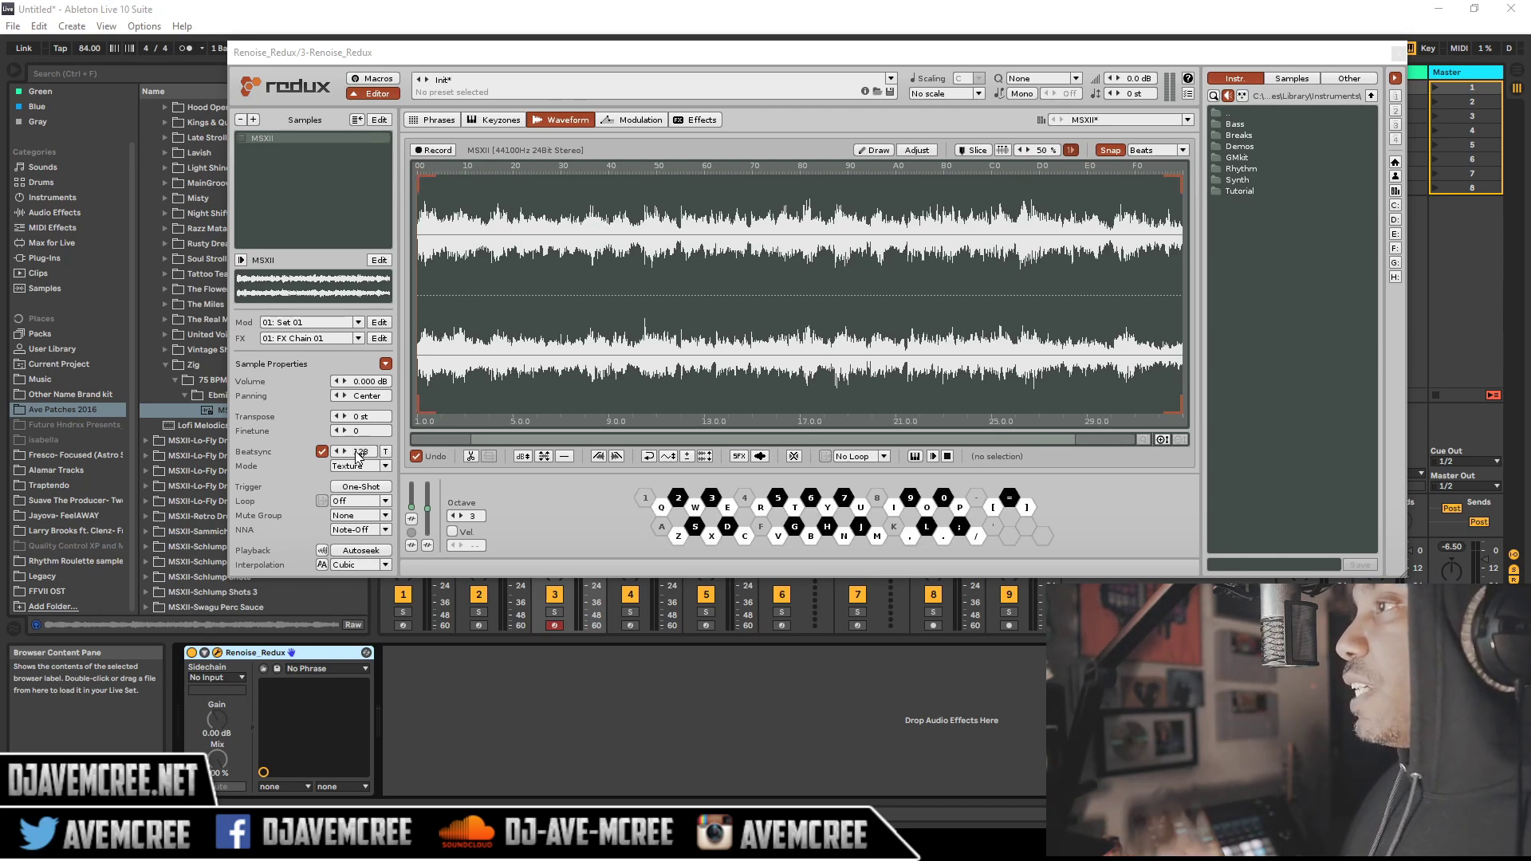
{"action": "left_click", "coordinate": [309, 135]}
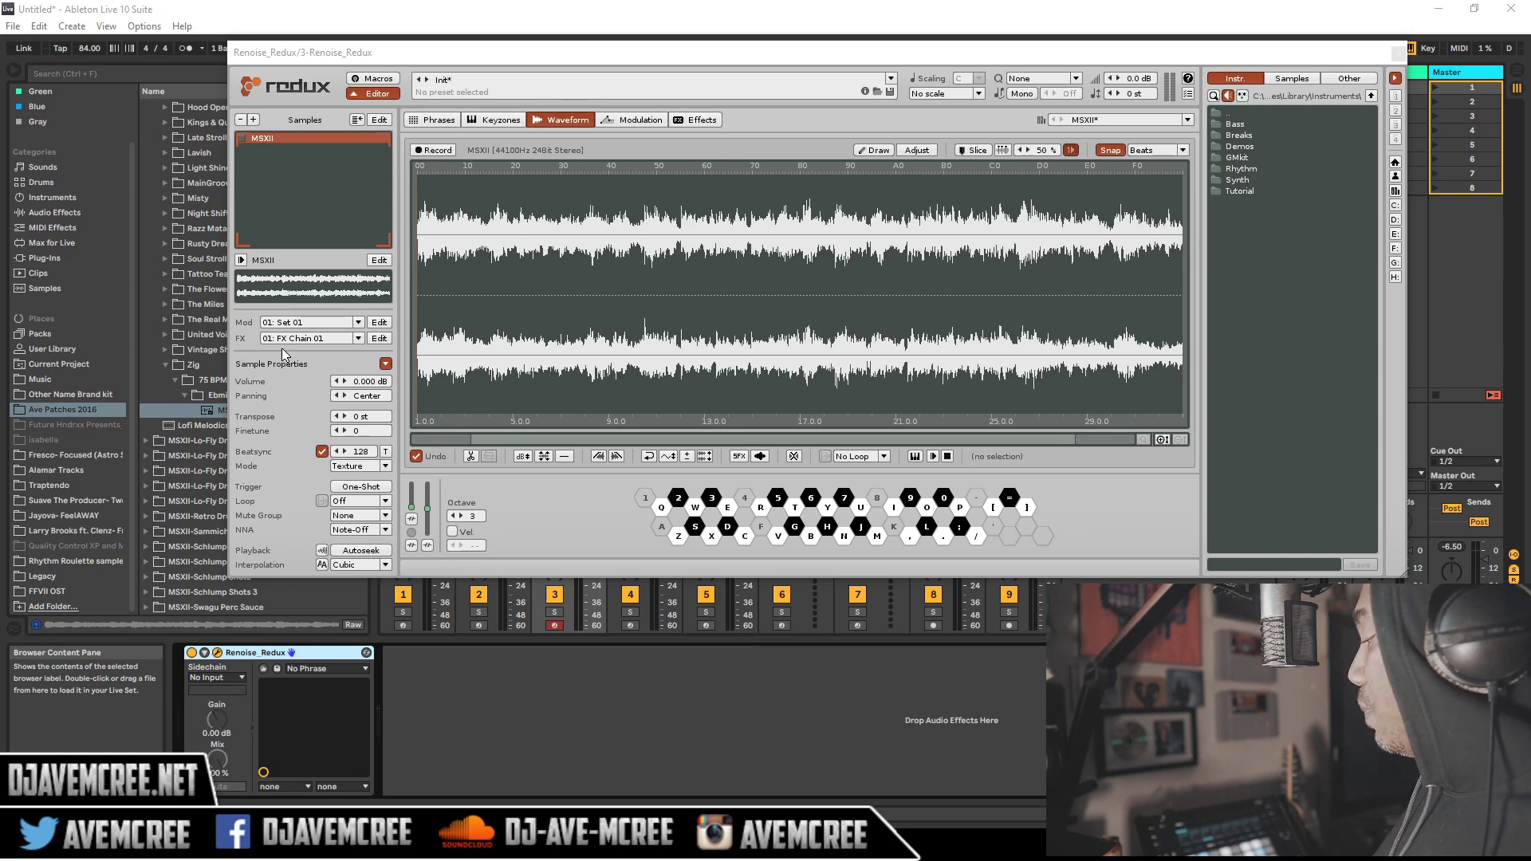
{"action": "key", "text": "space"}
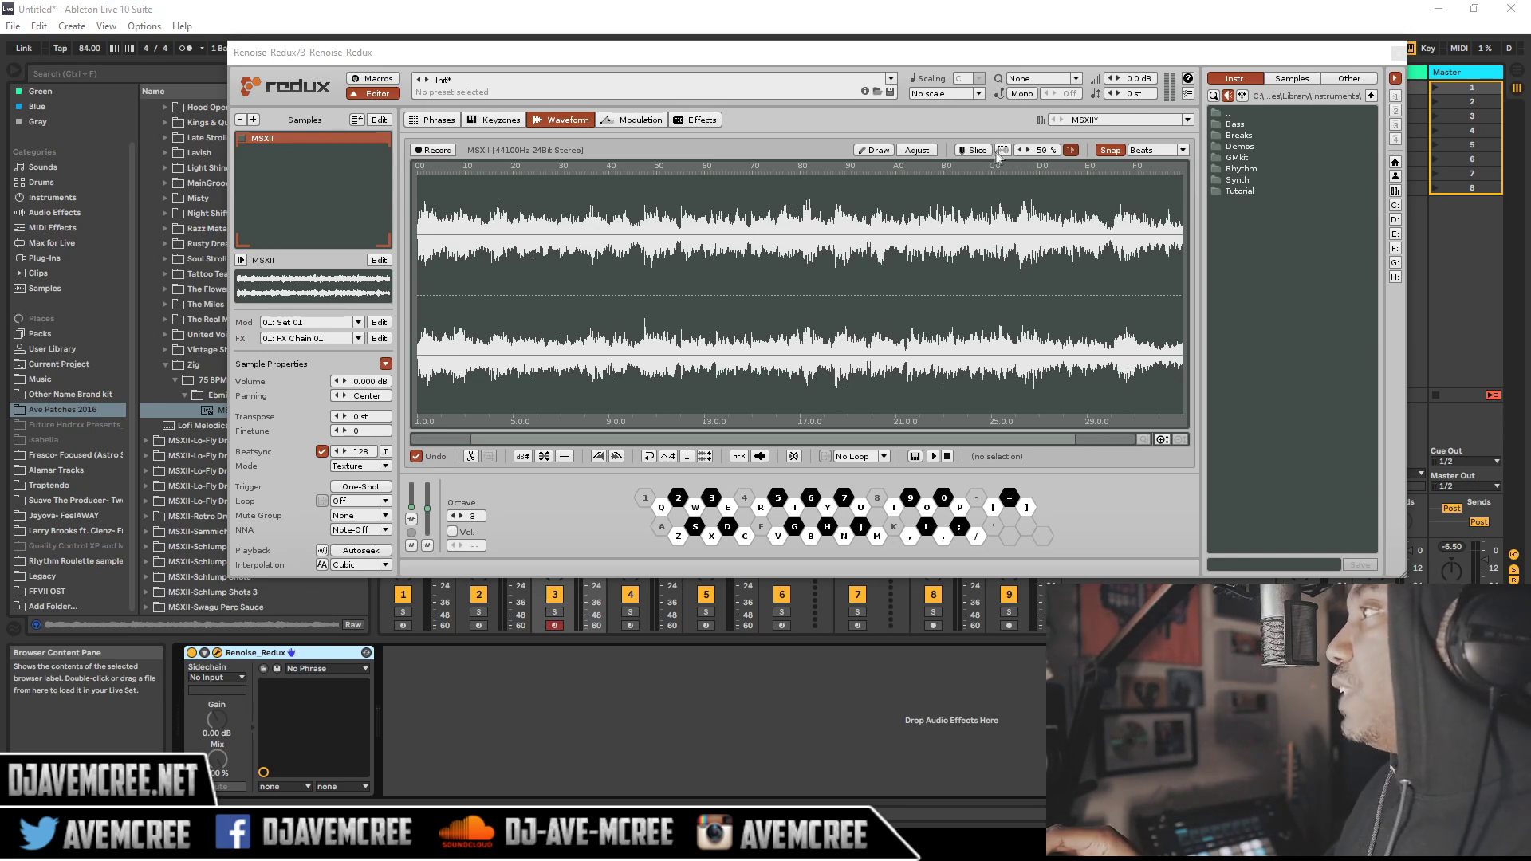
- Try auto-slicing the MSXII sample at 82% sensitivity, select all the slices, and undo the slicing
{"action": "left_click_drag", "start_coordinate": [1024, 154], "coordinate": [1024, 132]}
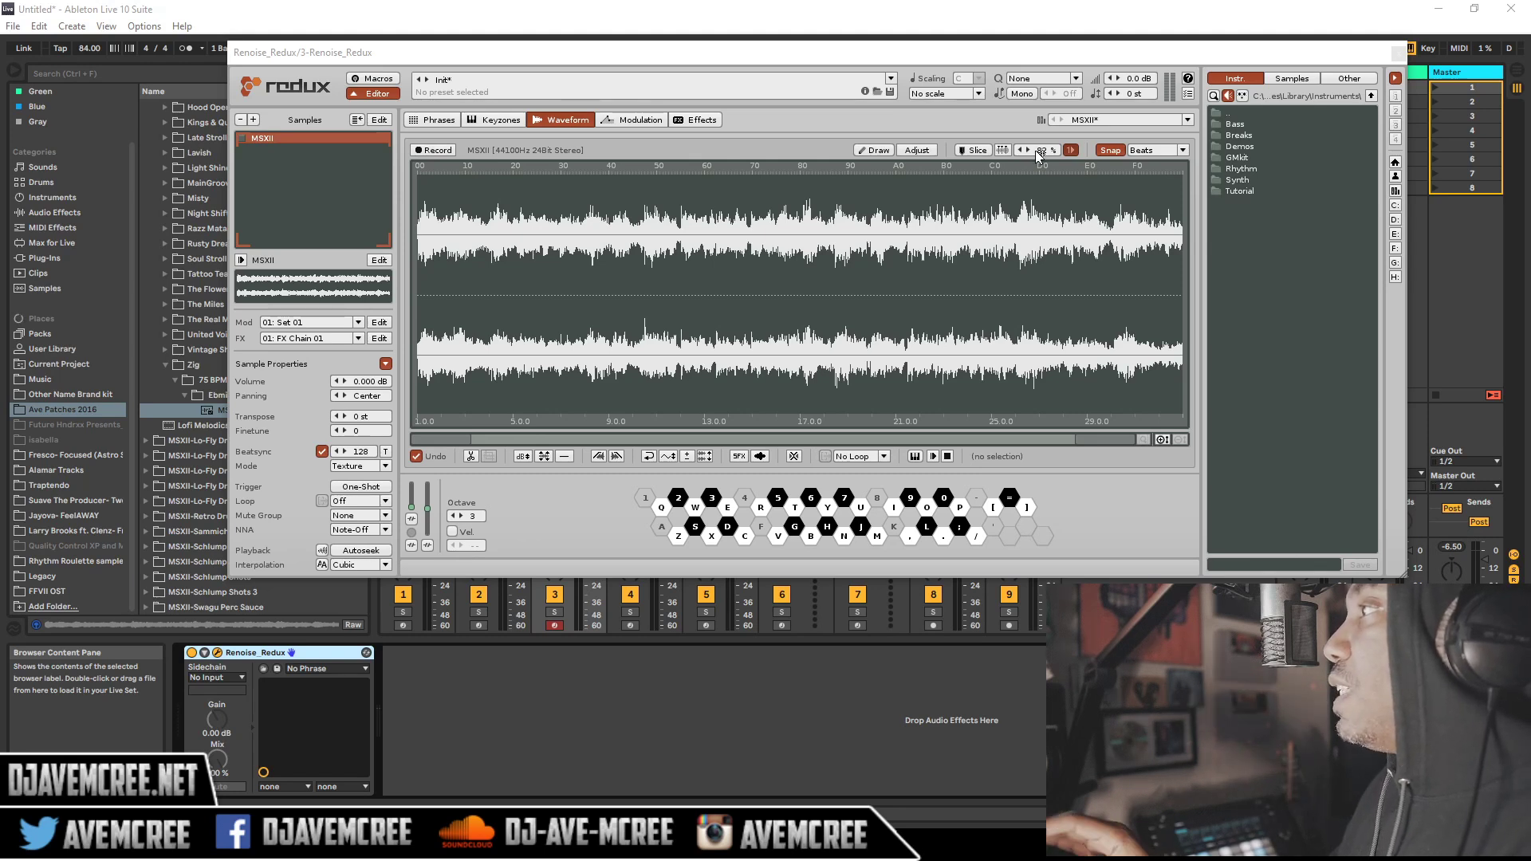
{"action": "left_click", "coordinate": [1003, 151]}
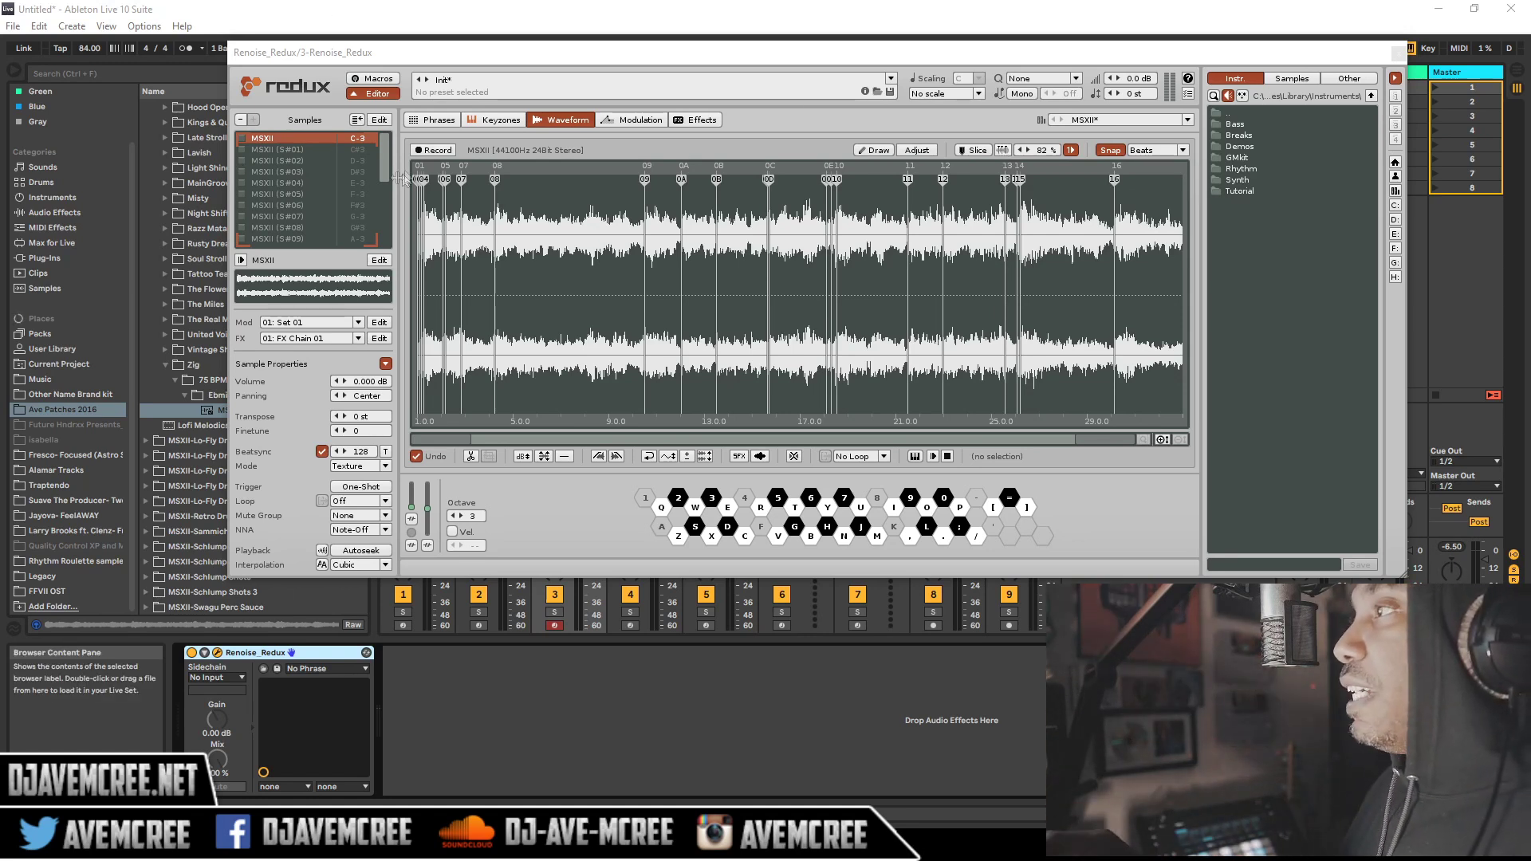
{"action": "key", "text": "ctrl+a"}
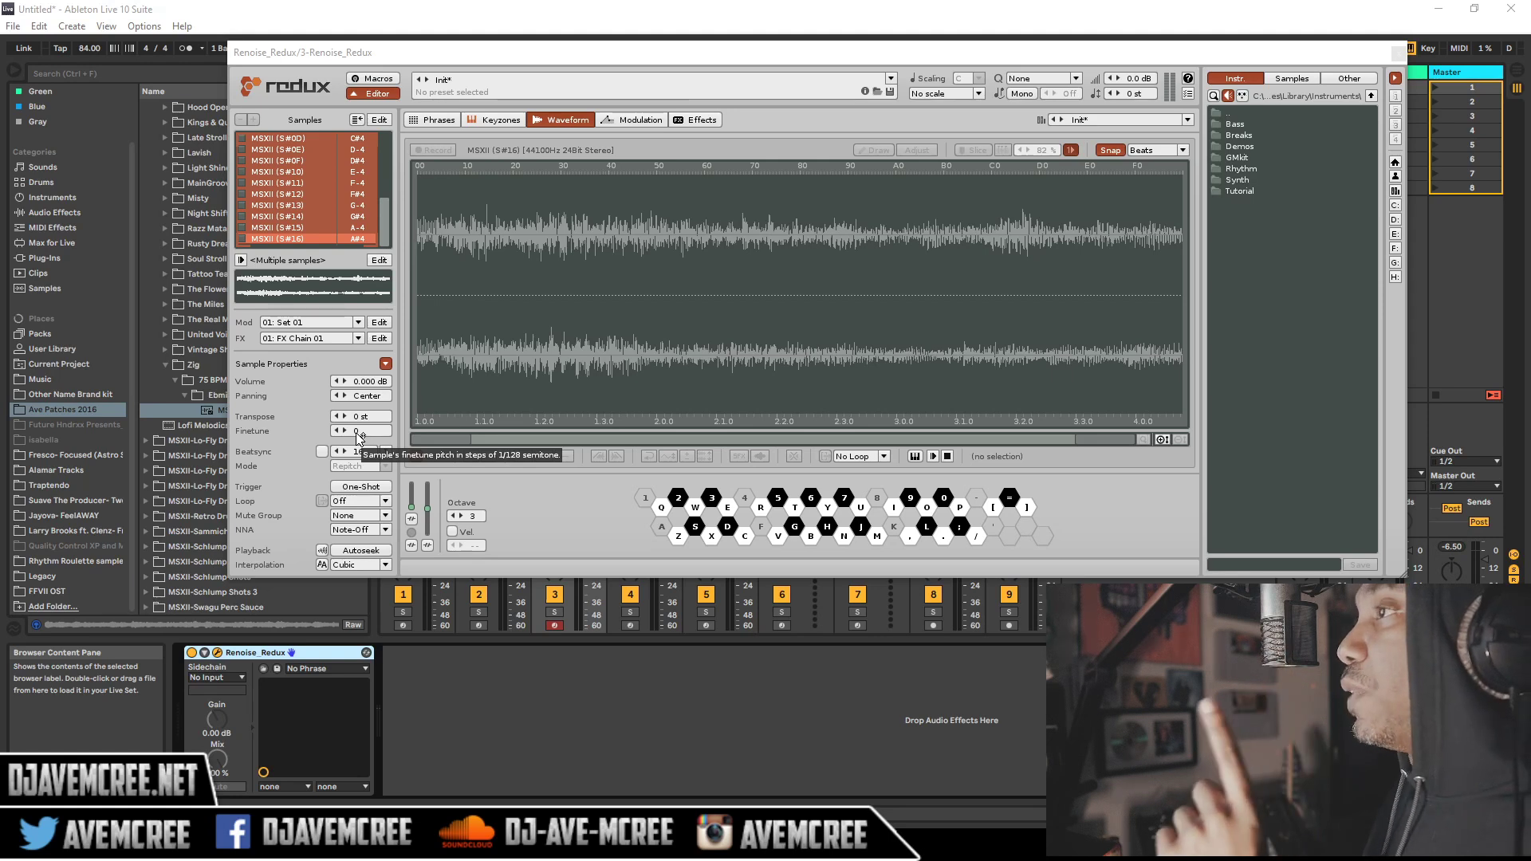
{"action": "key", "text": "ctrl+z"}
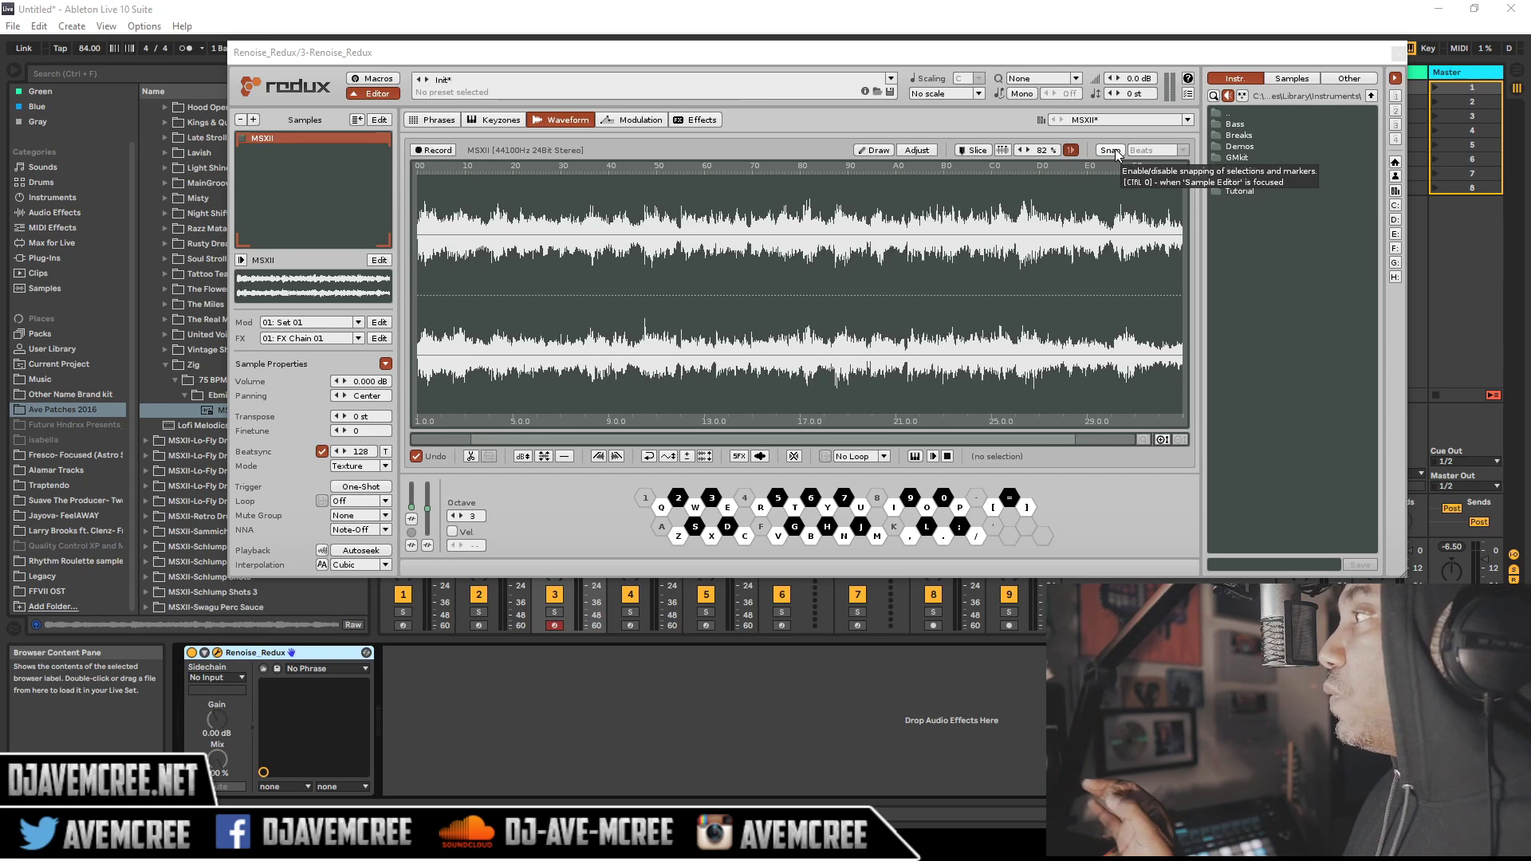
- Load the bundled Dark theme in the Redux preferences and shift the global hue to a yellow accent
{"action": "left_click", "coordinate": [1189, 96]}
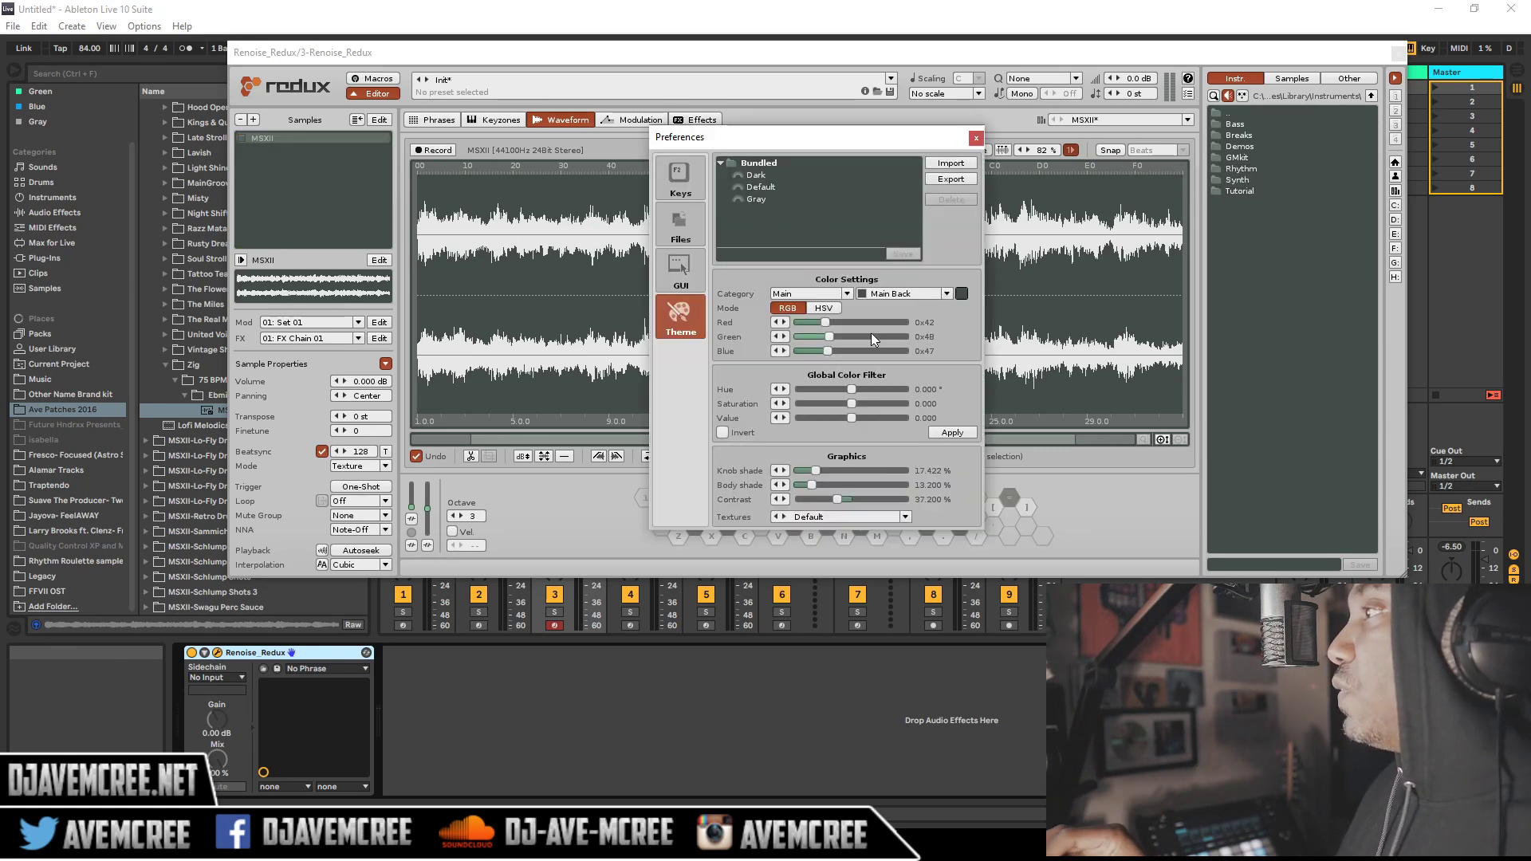
{"action": "left_click", "coordinate": [778, 176]}
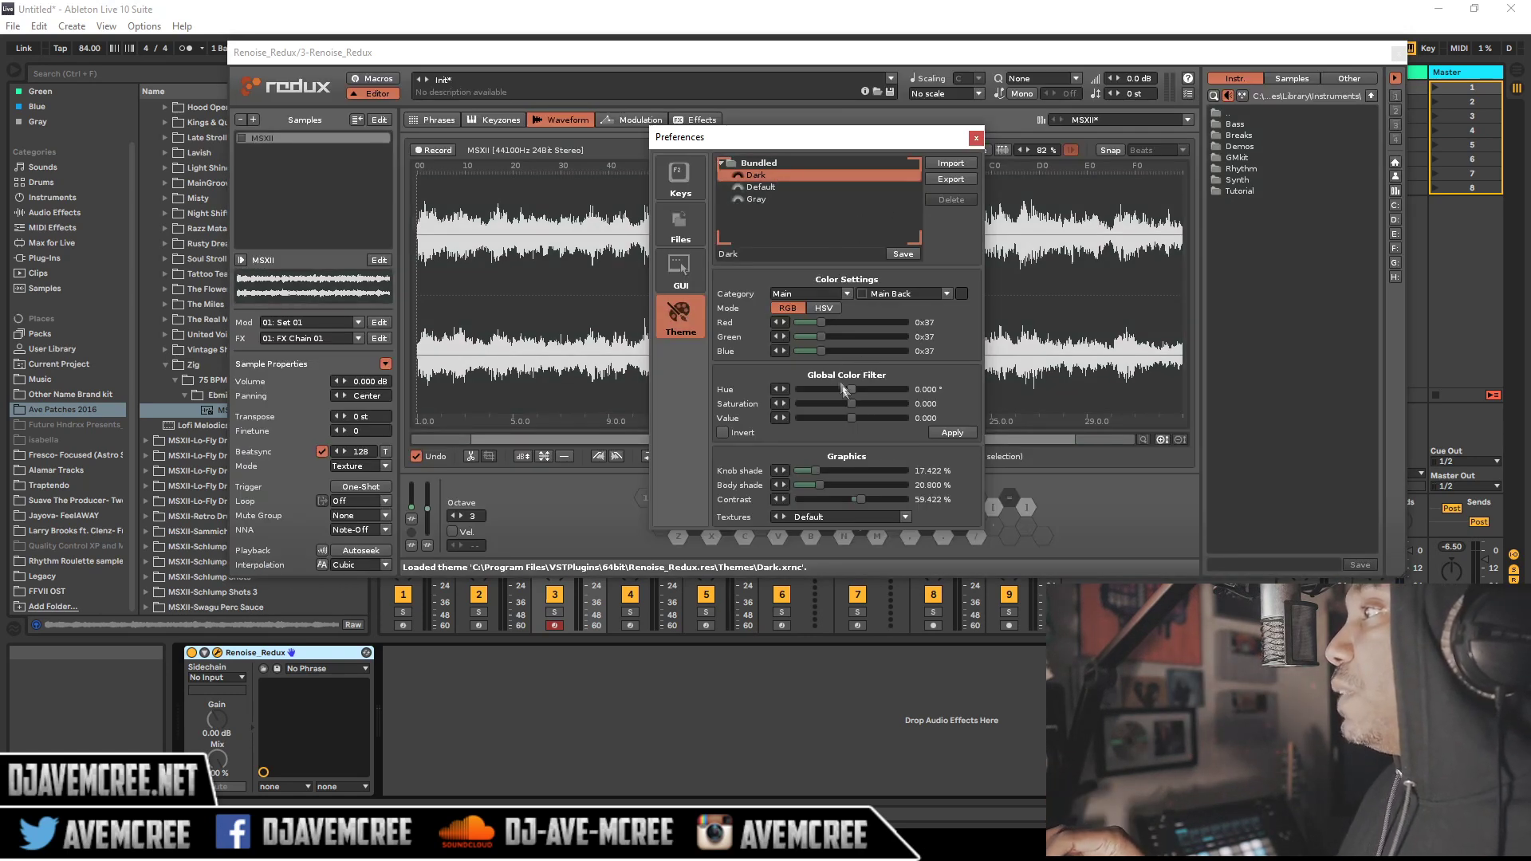
{"action": "left_click_drag", "start_coordinate": [858, 389], "coordinate": [996, 24]}
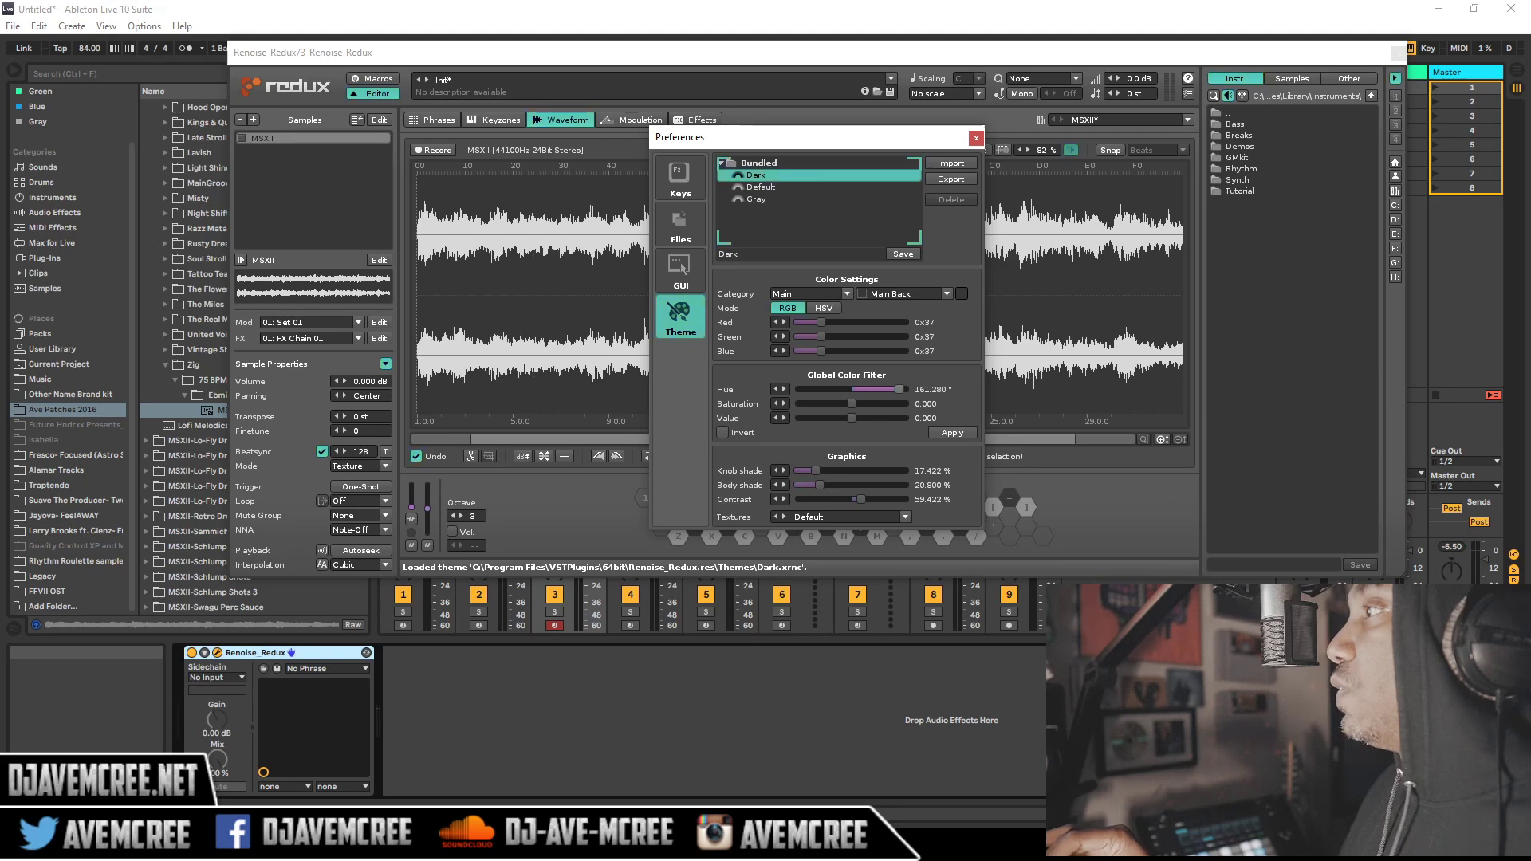
{"action": "left_click", "coordinate": [975, 139]}
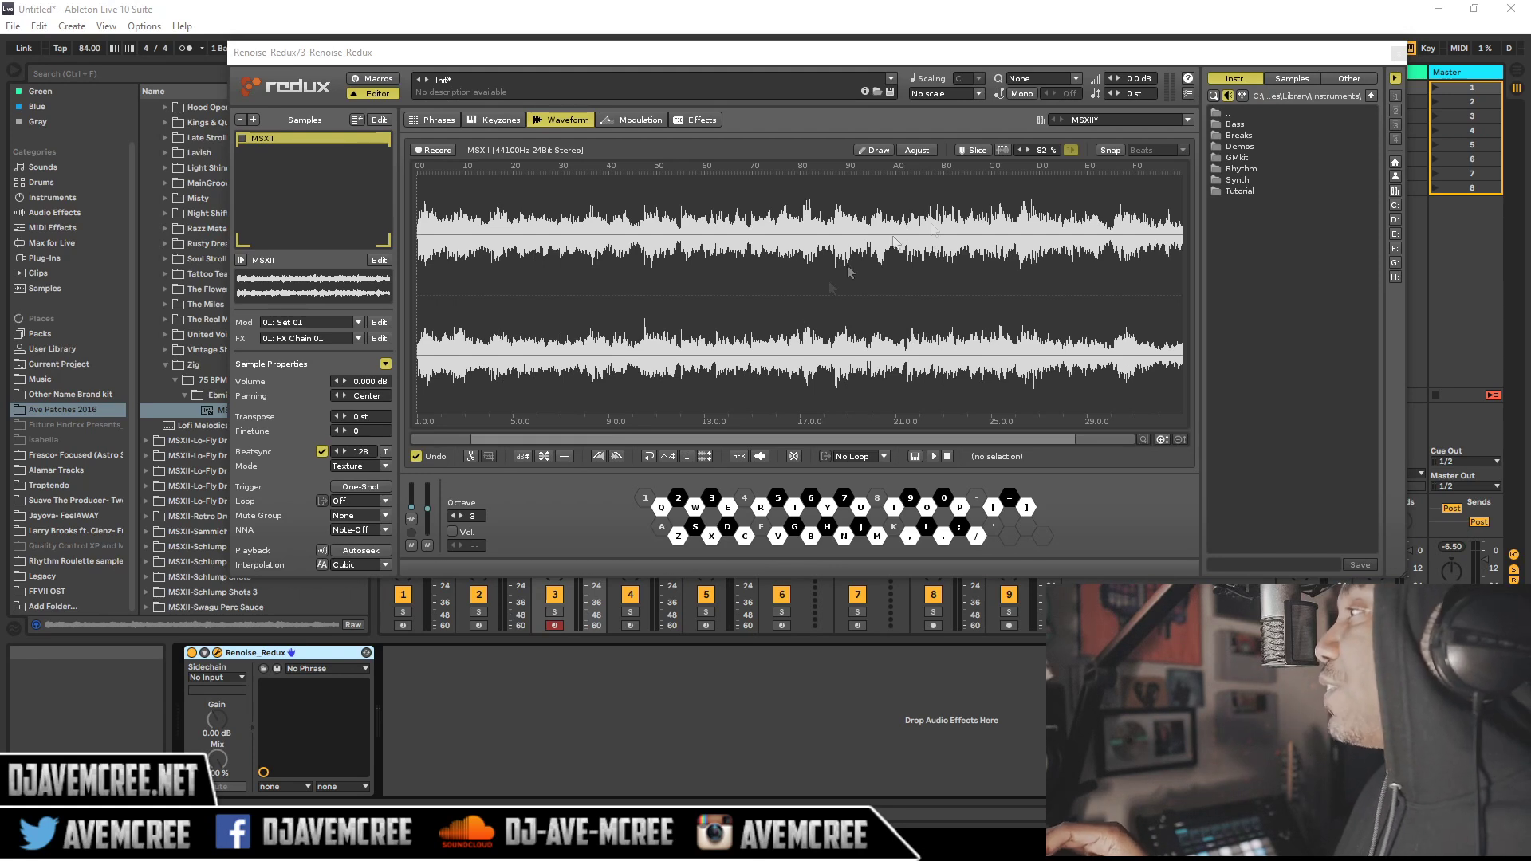
- Turn on snapping in the waveform editor, with Beats as the snap unit
{"action": "left_click", "coordinate": [1109, 150]}
{"action": "left_click", "coordinate": [1181, 151]}
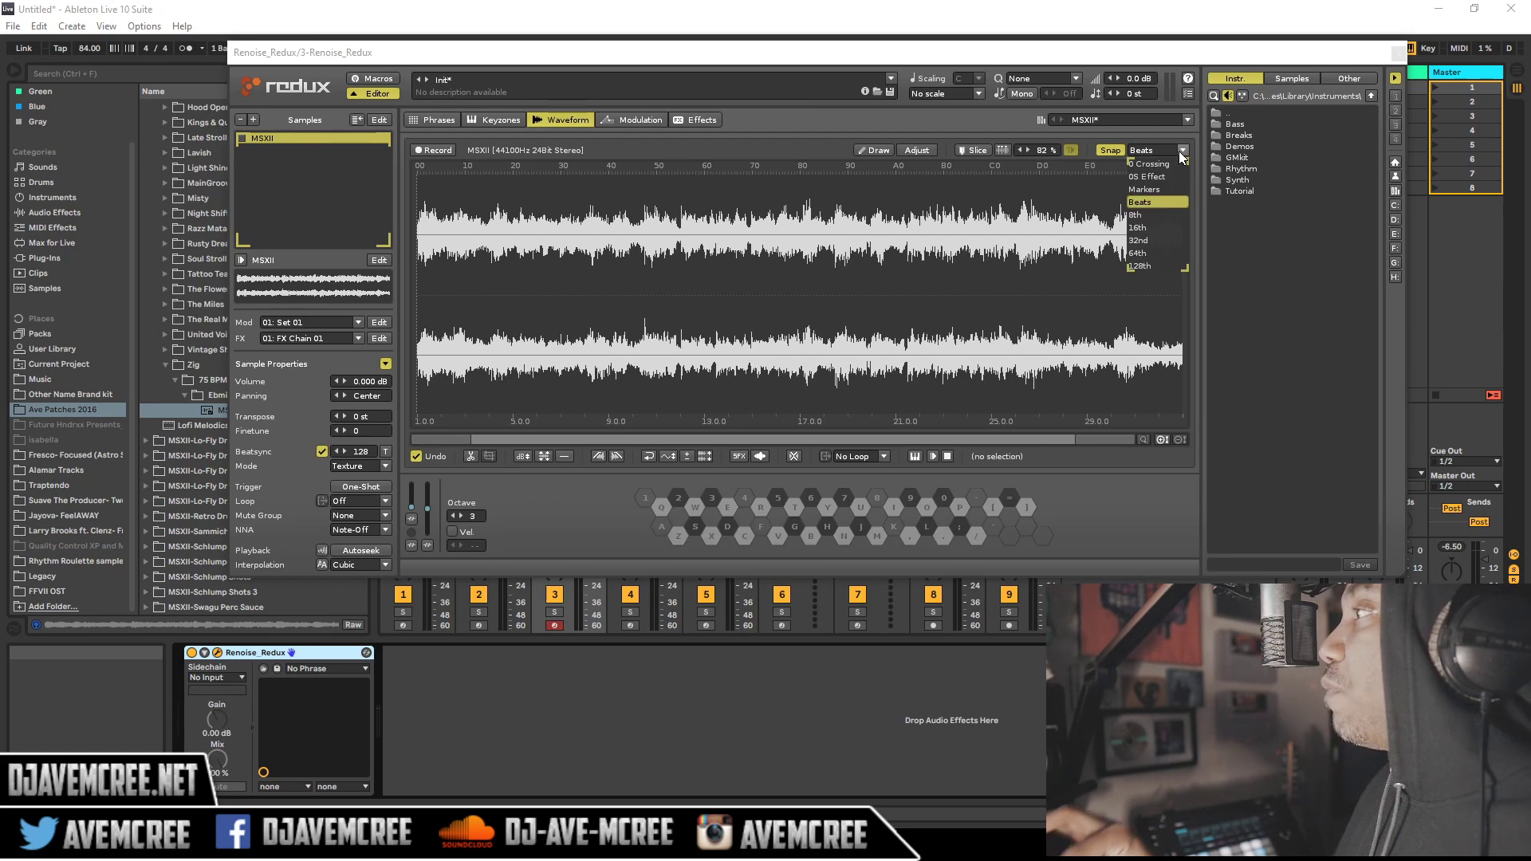
{"action": "left_click", "coordinate": [985, 127]}
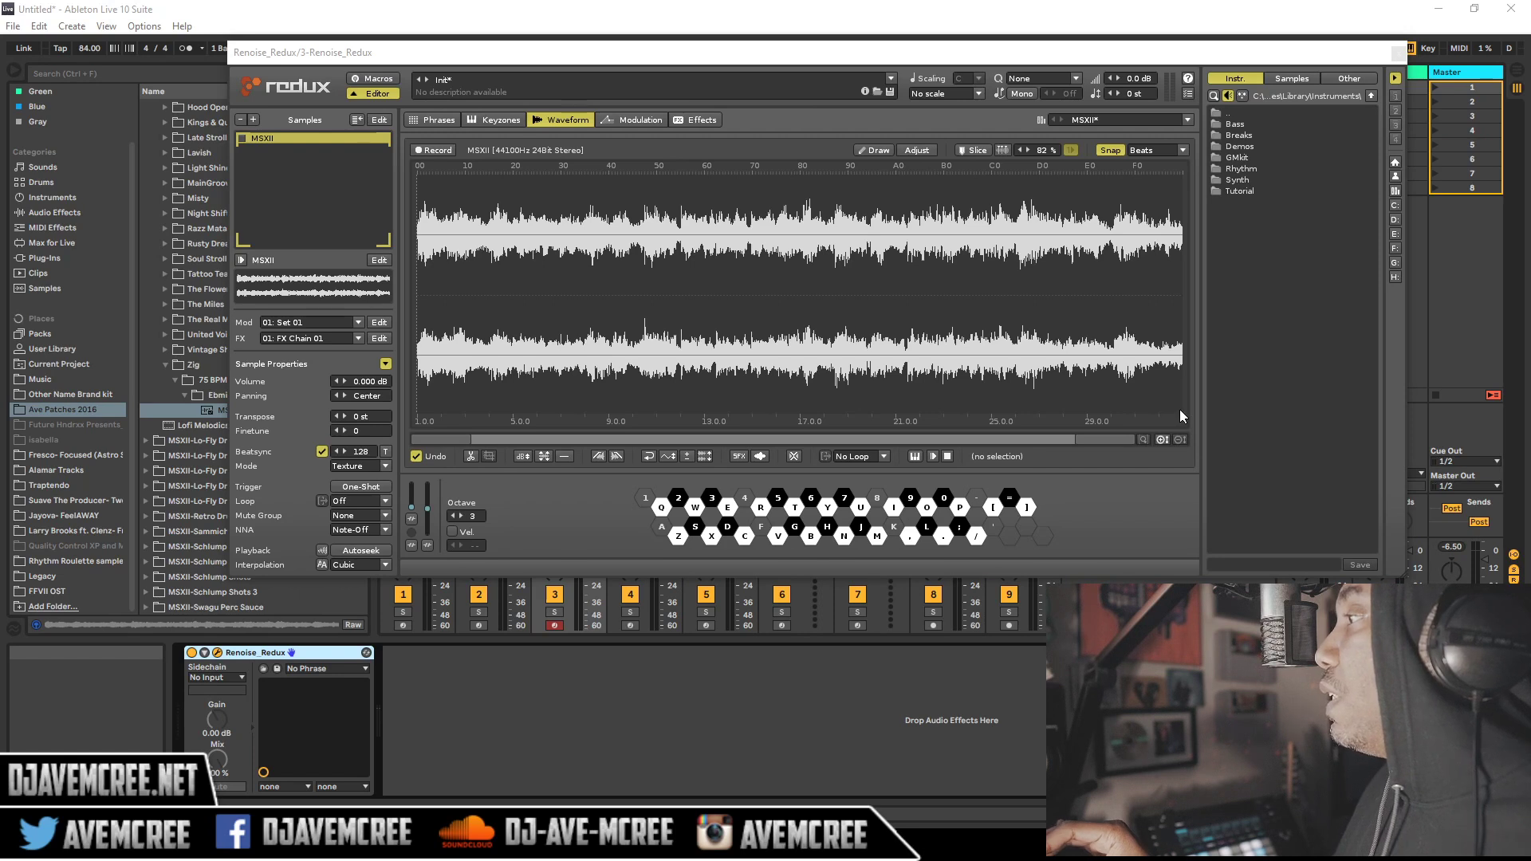
- Try cutting the section from 1.0 to 4.0 out of the sample, undo the cut, and clear the selection
{"action": "left_click_drag", "start_coordinate": [470, 440], "coordinate": [409, 435]}
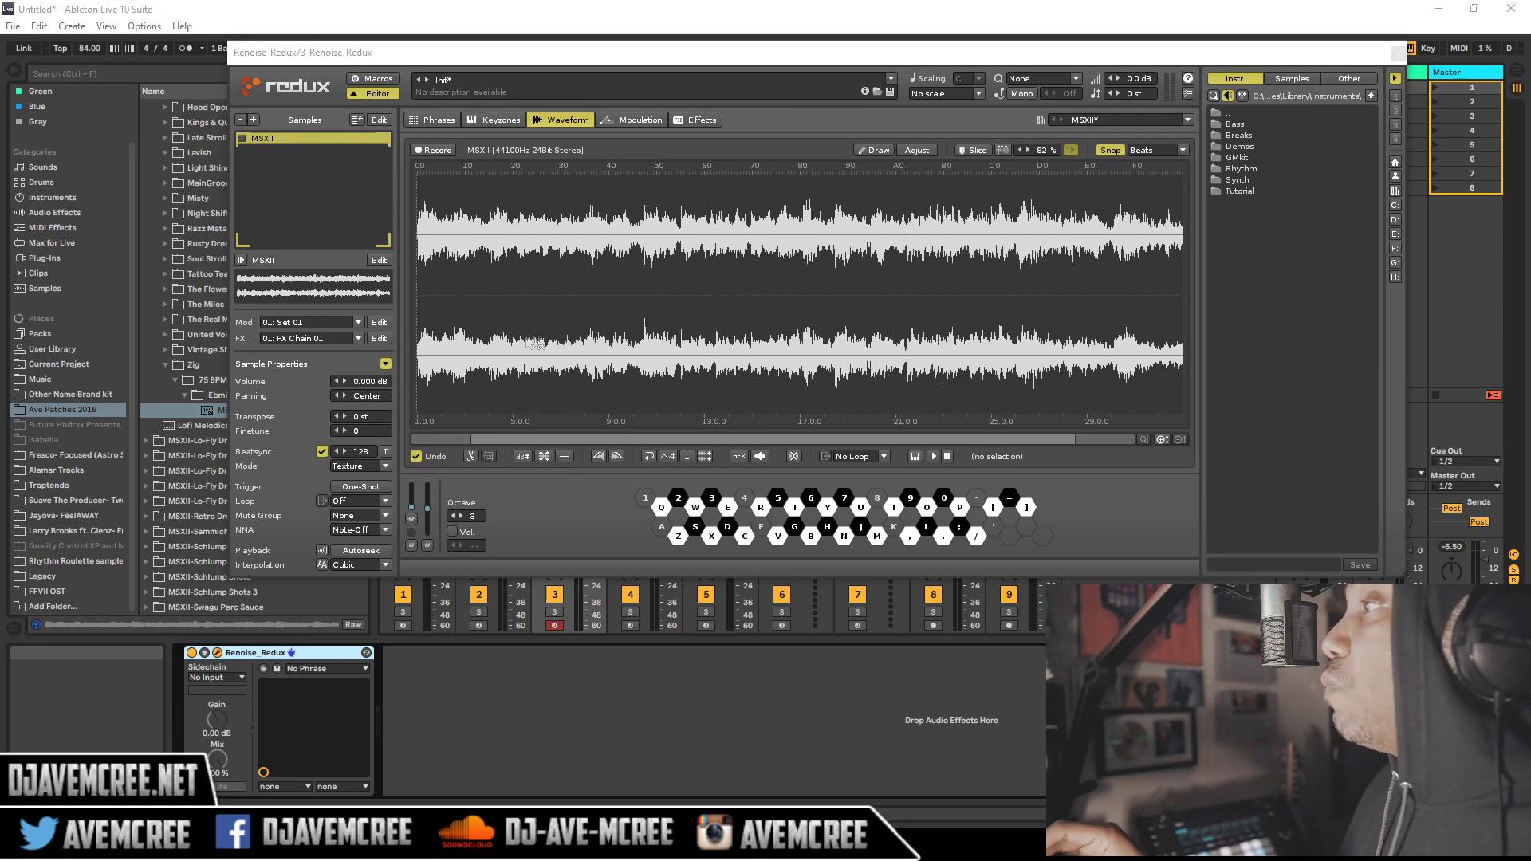
{"action": "left_click_drag", "start_coordinate": [420, 297], "coordinate": [493, 290]}
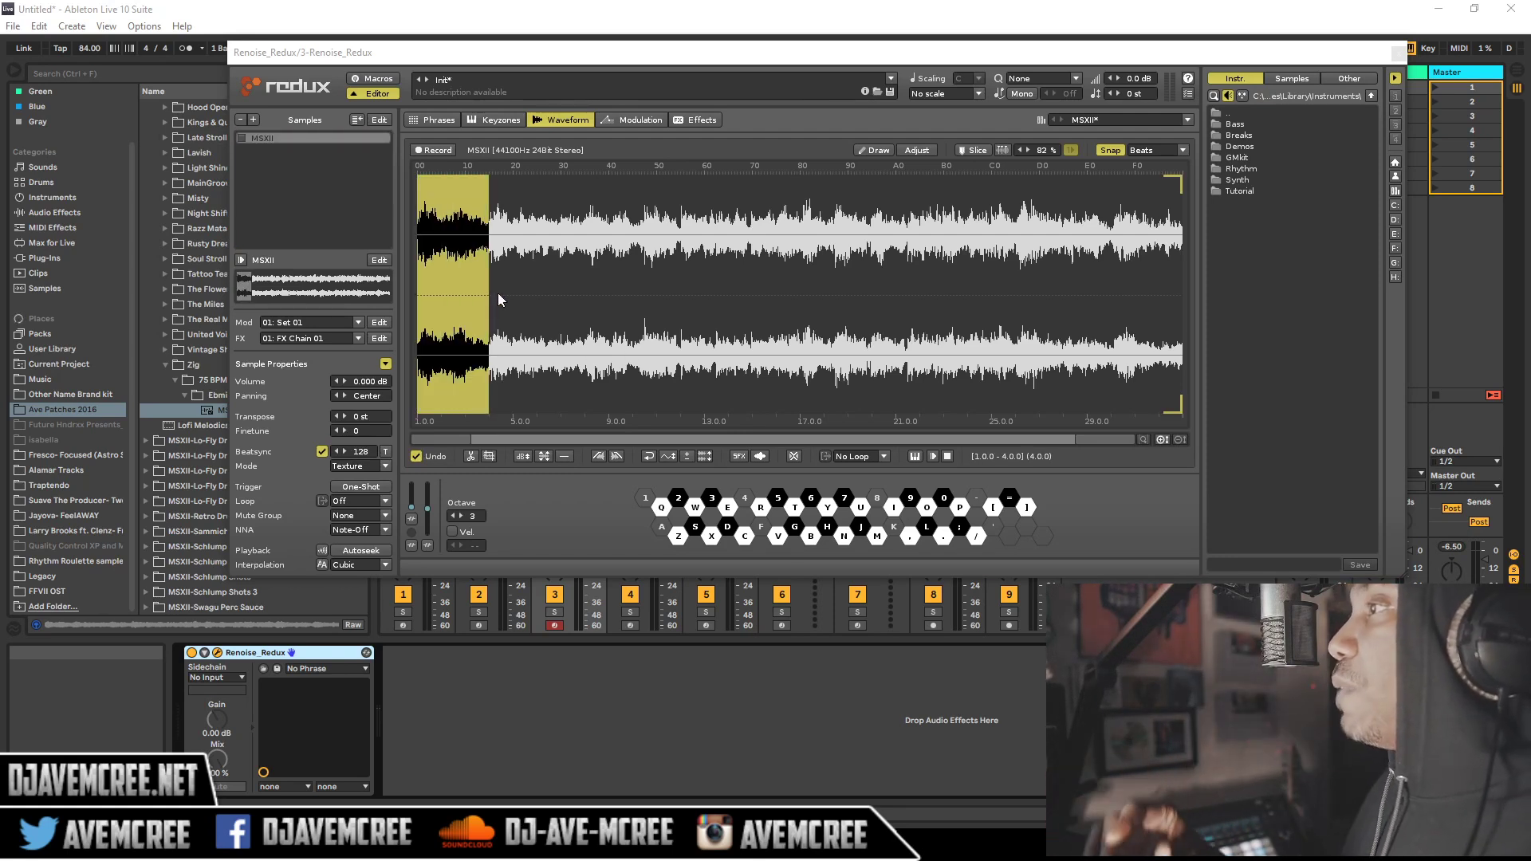
{"action": "key", "text": "Delete"}
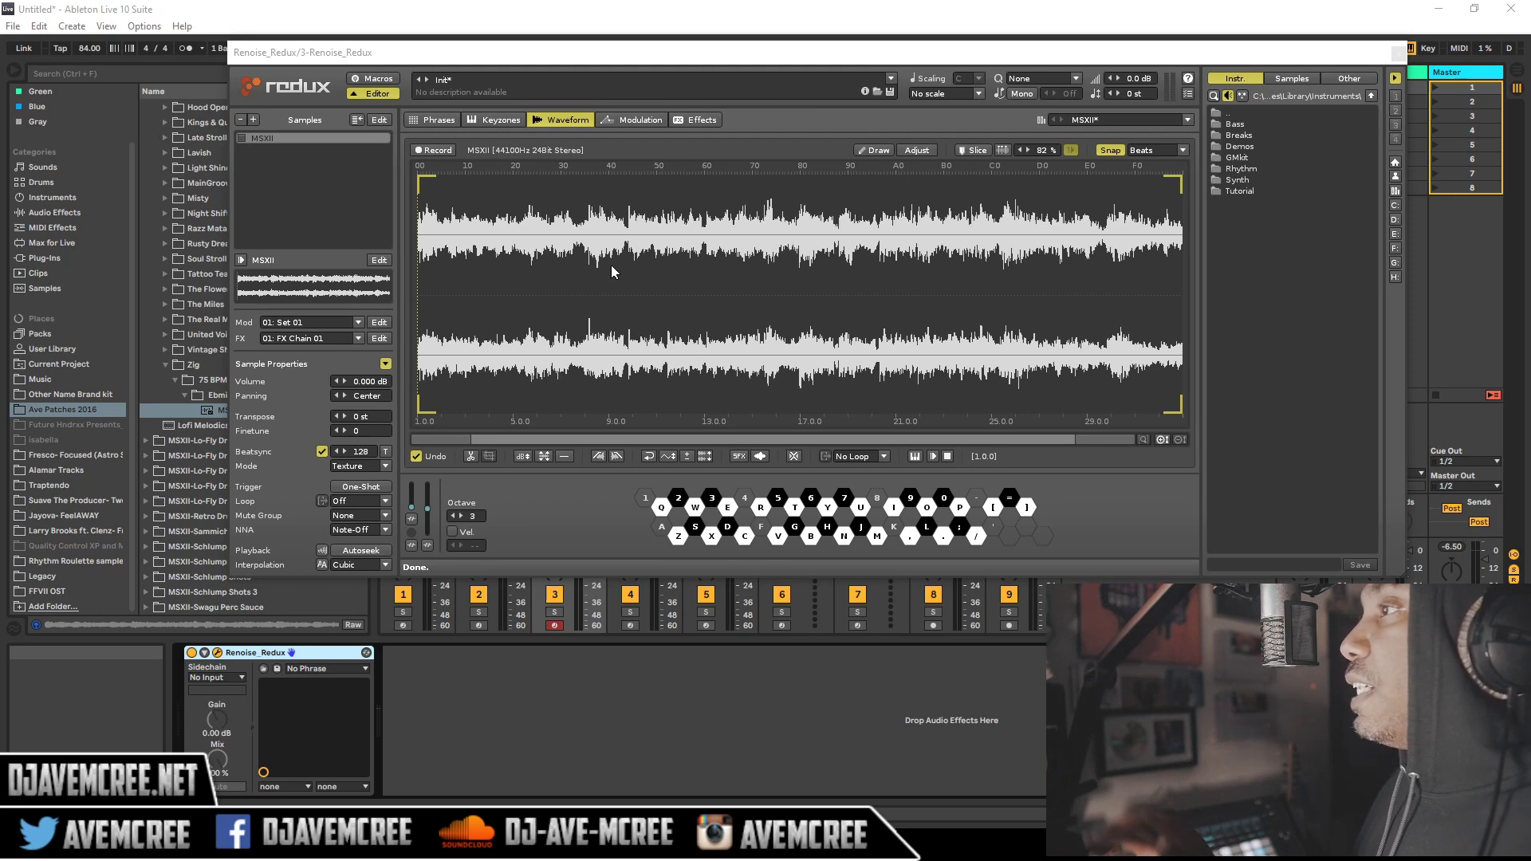
{"action": "key", "text": "ctrl+z"}
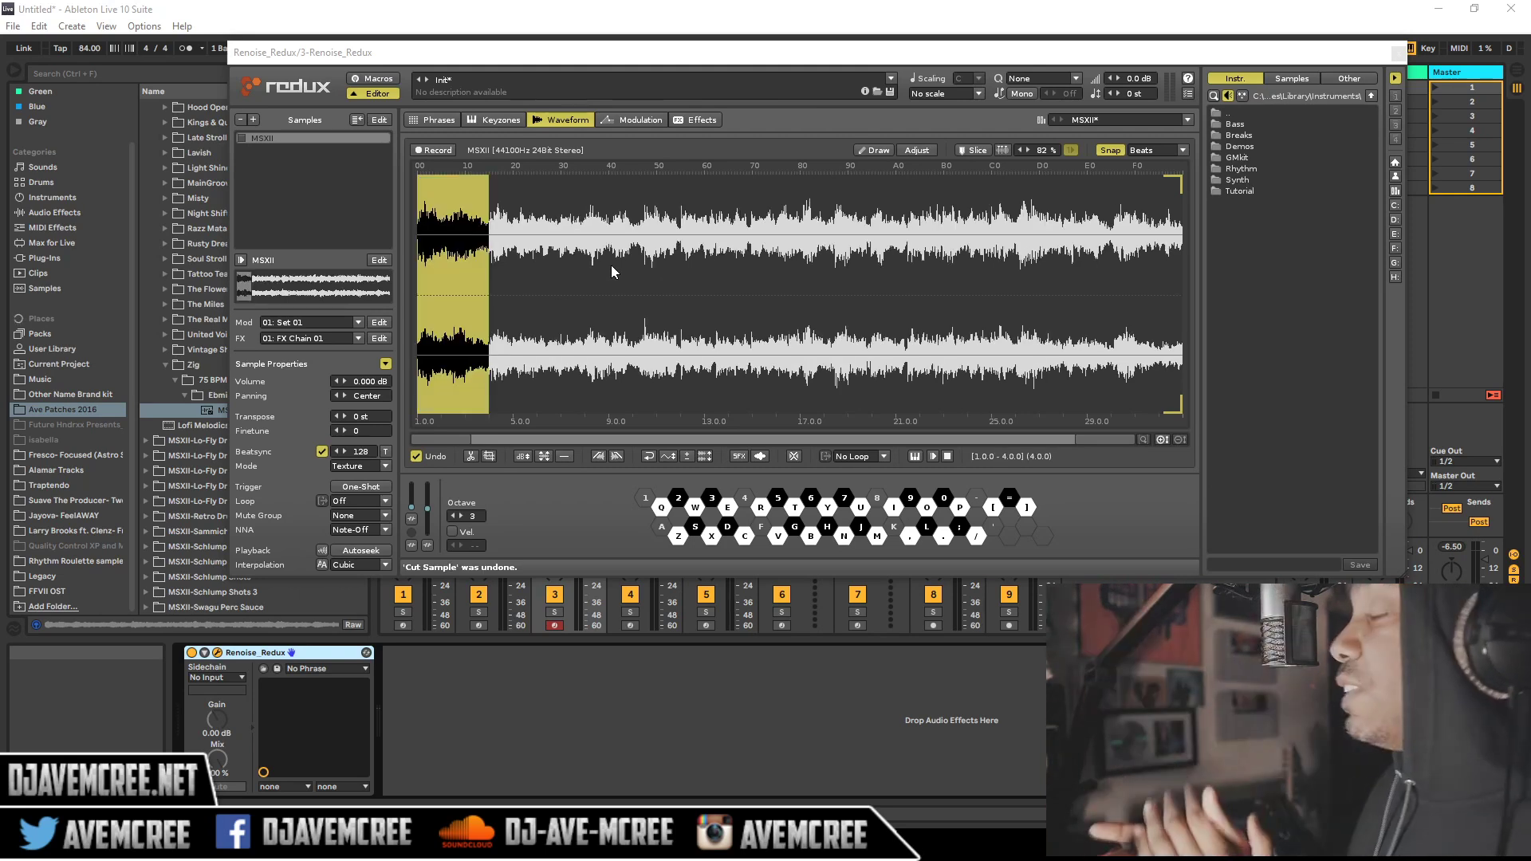
{"action": "left_click", "coordinate": [611, 271]}
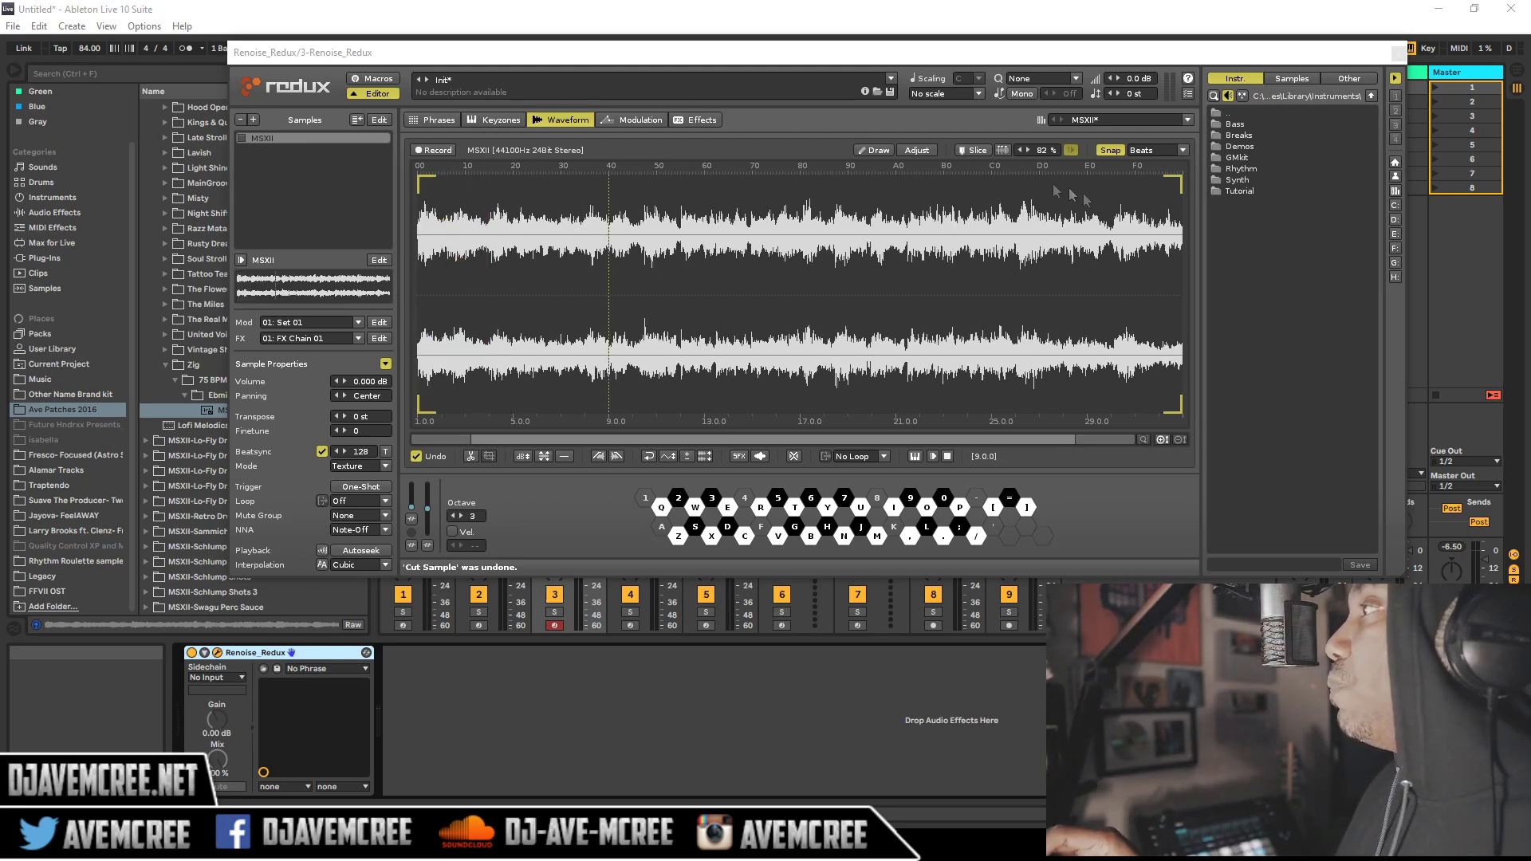
- Slice the MSXII sample manually with three markers snapped at beats 9.0, 17.0 and 25.0
{"action": "left_click", "coordinate": [975, 150]}
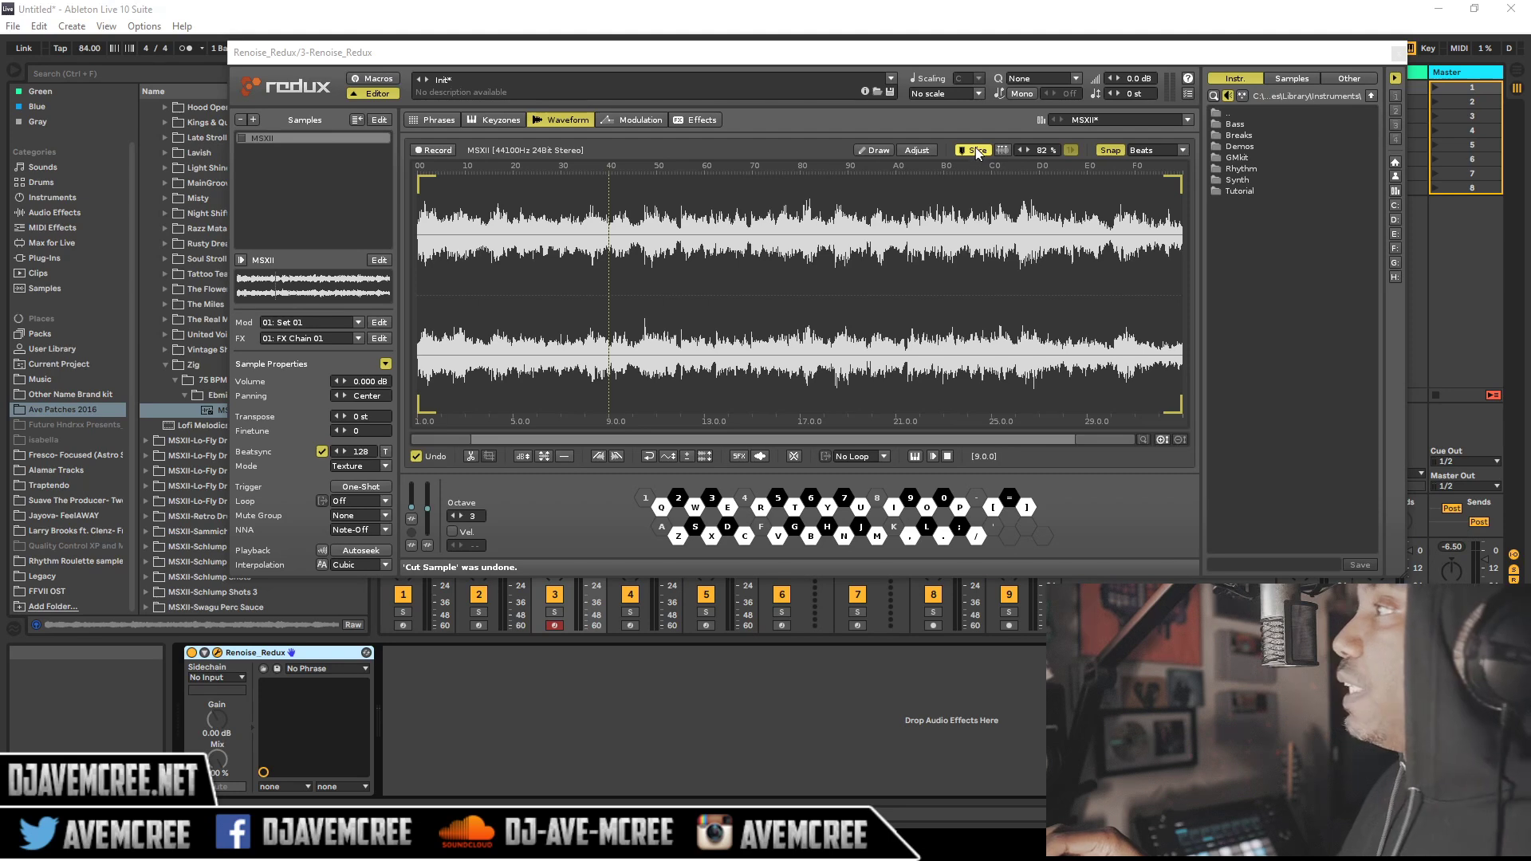
{"action": "left_click", "coordinate": [800, 176]}
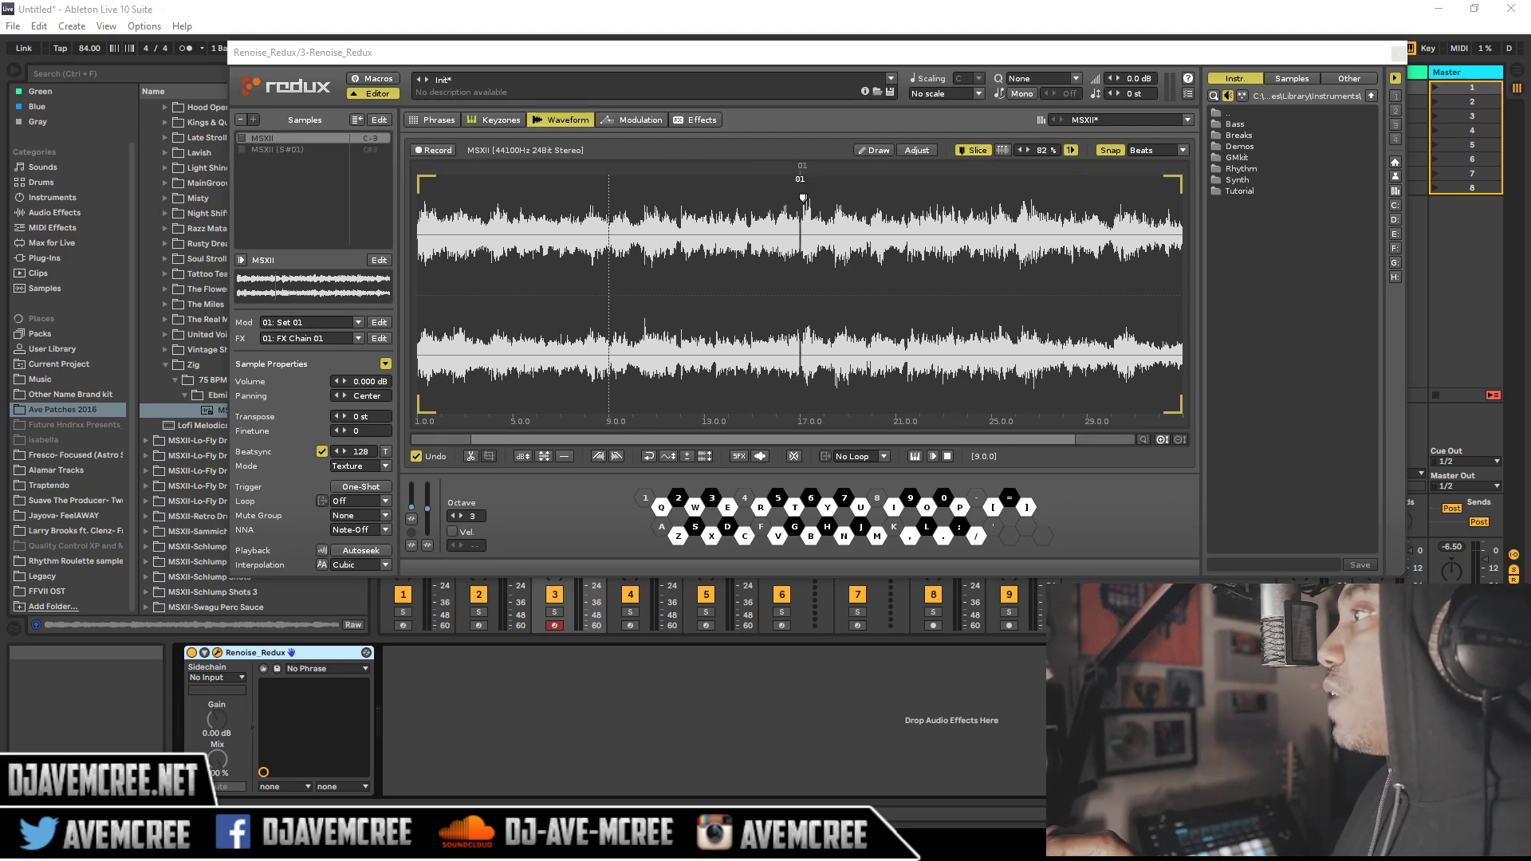
{"action": "left_click_drag", "start_coordinate": [802, 178], "coordinate": [850, 179]}
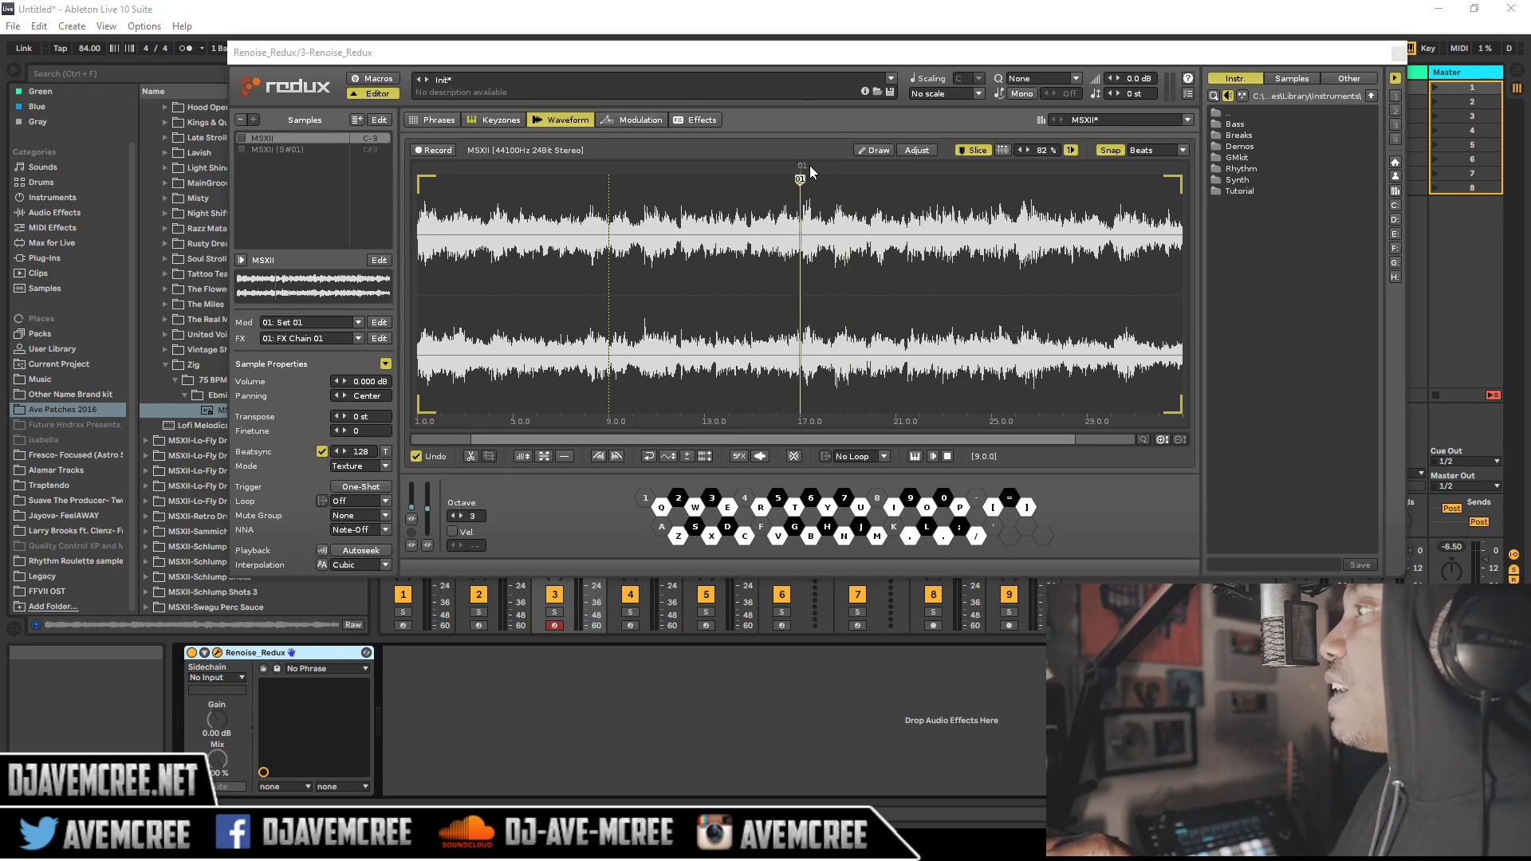
{"action": "left_click_drag", "start_coordinate": [801, 179], "coordinate": [606, 193]}
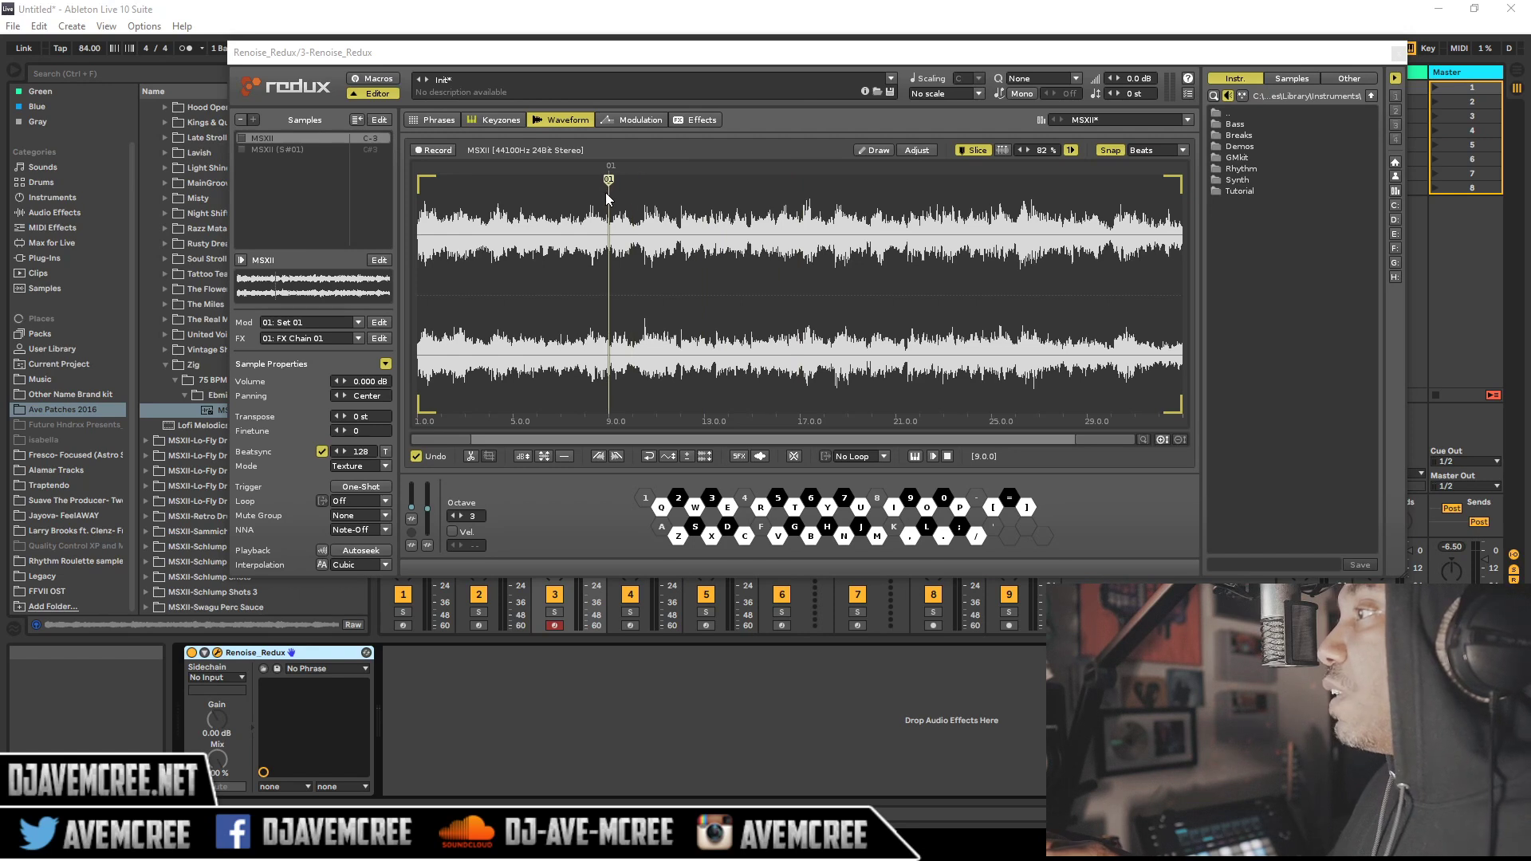
{"action": "double_click", "coordinate": [804, 179]}
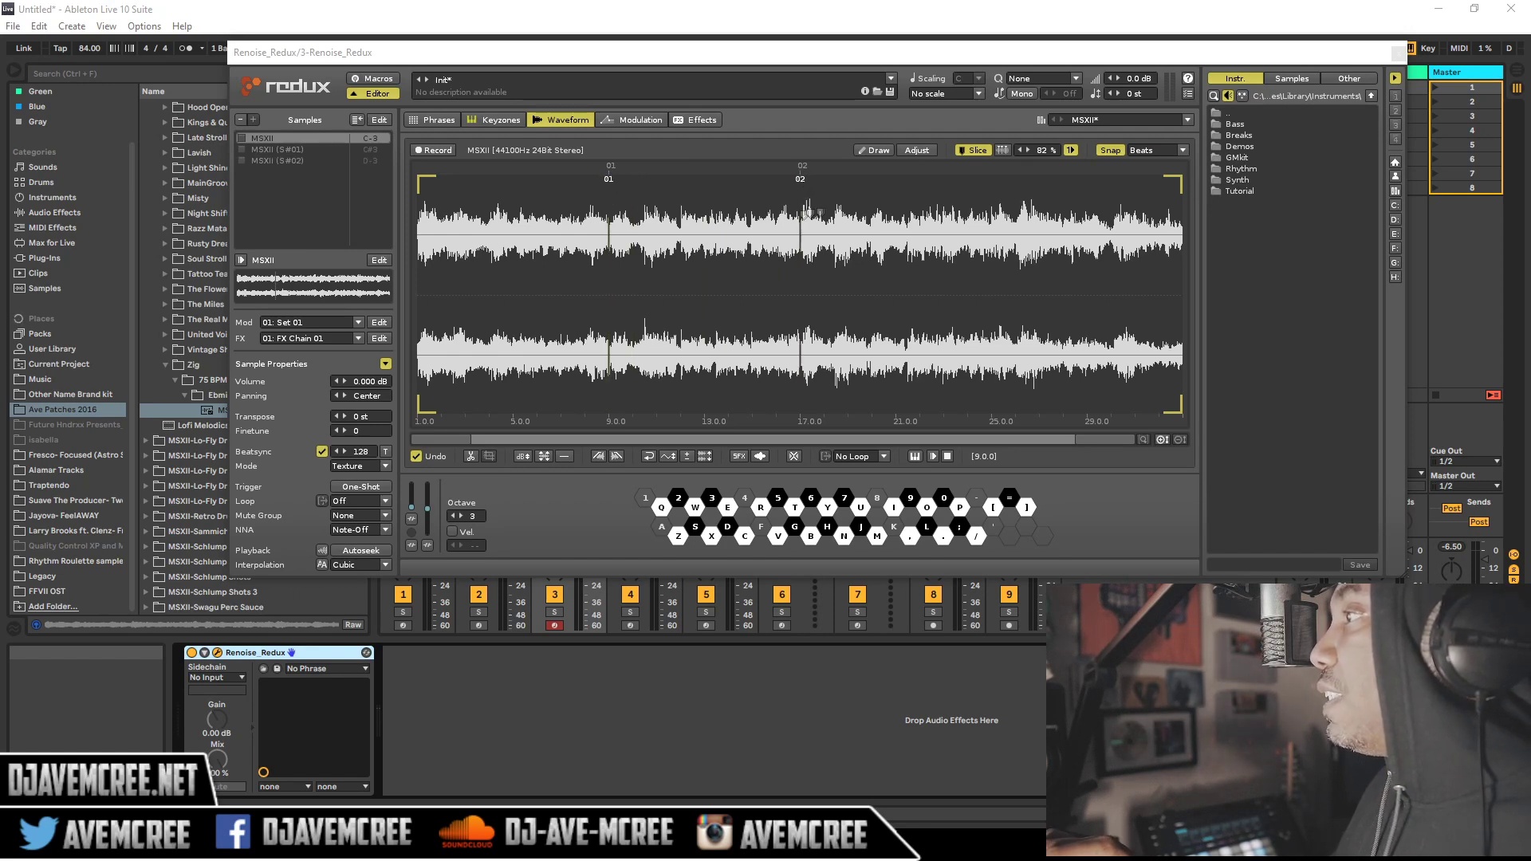
{"action": "double_click", "coordinate": [992, 184]}
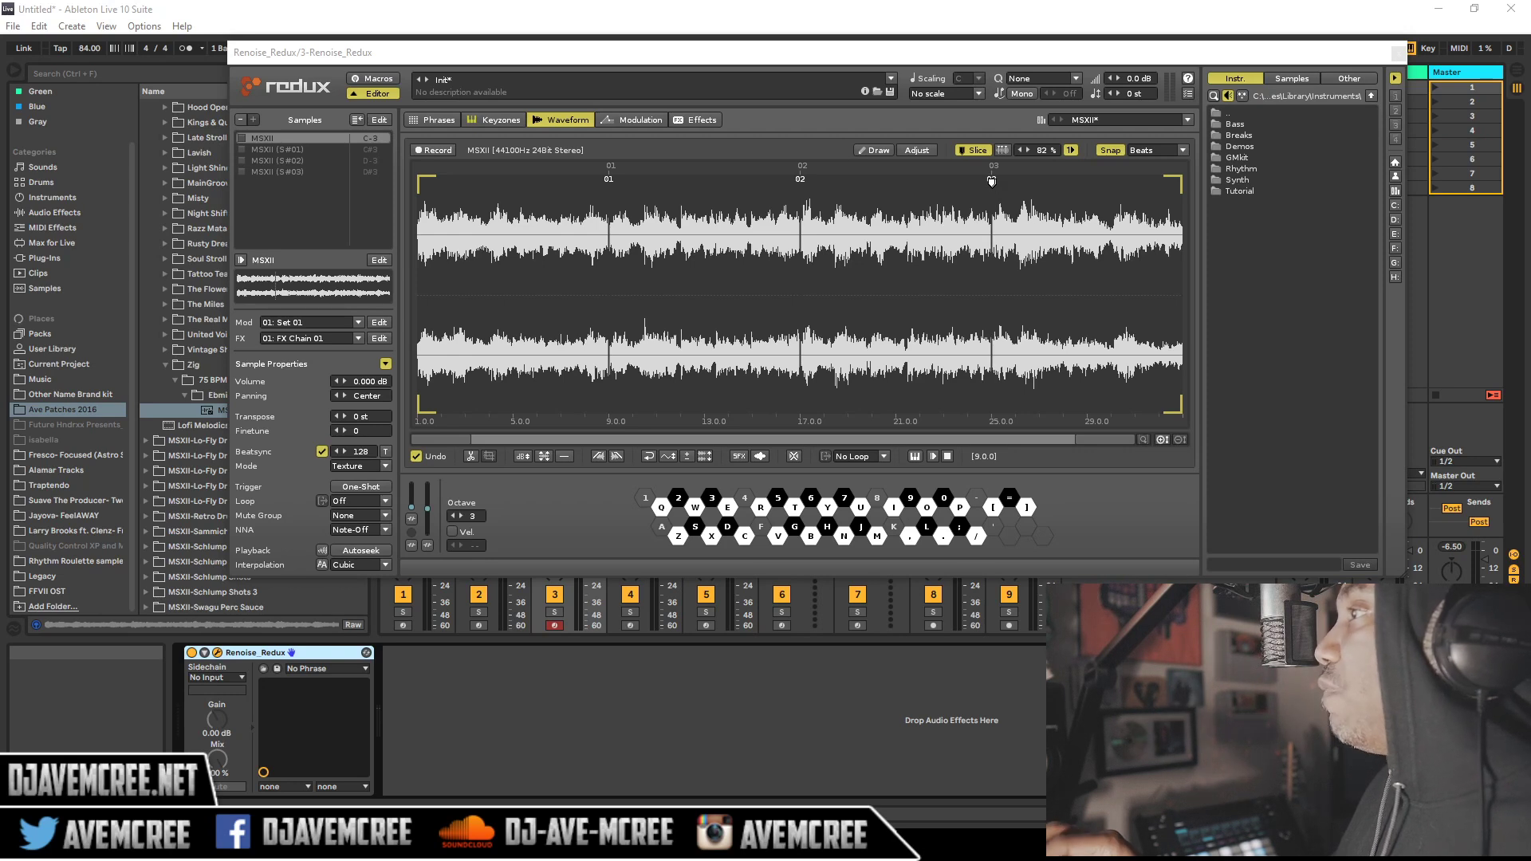
- Select the three slices without the original MSXII sample and enable Beatsync for them in Texture mode at 32 lines
{"action": "left_click", "coordinate": [272, 170]}
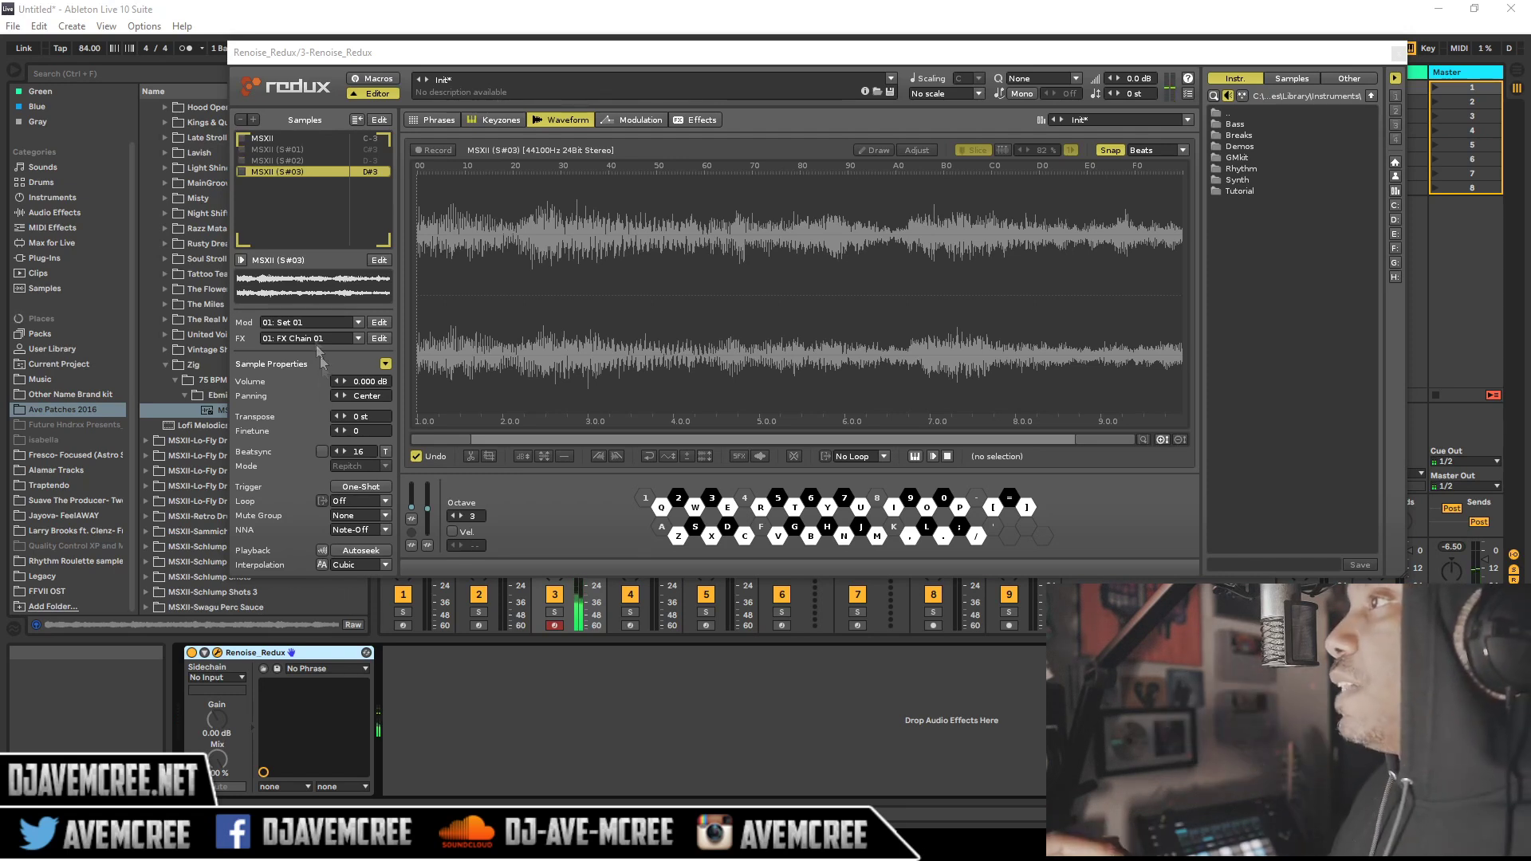
{"action": "key", "text": "ctrl+a"}
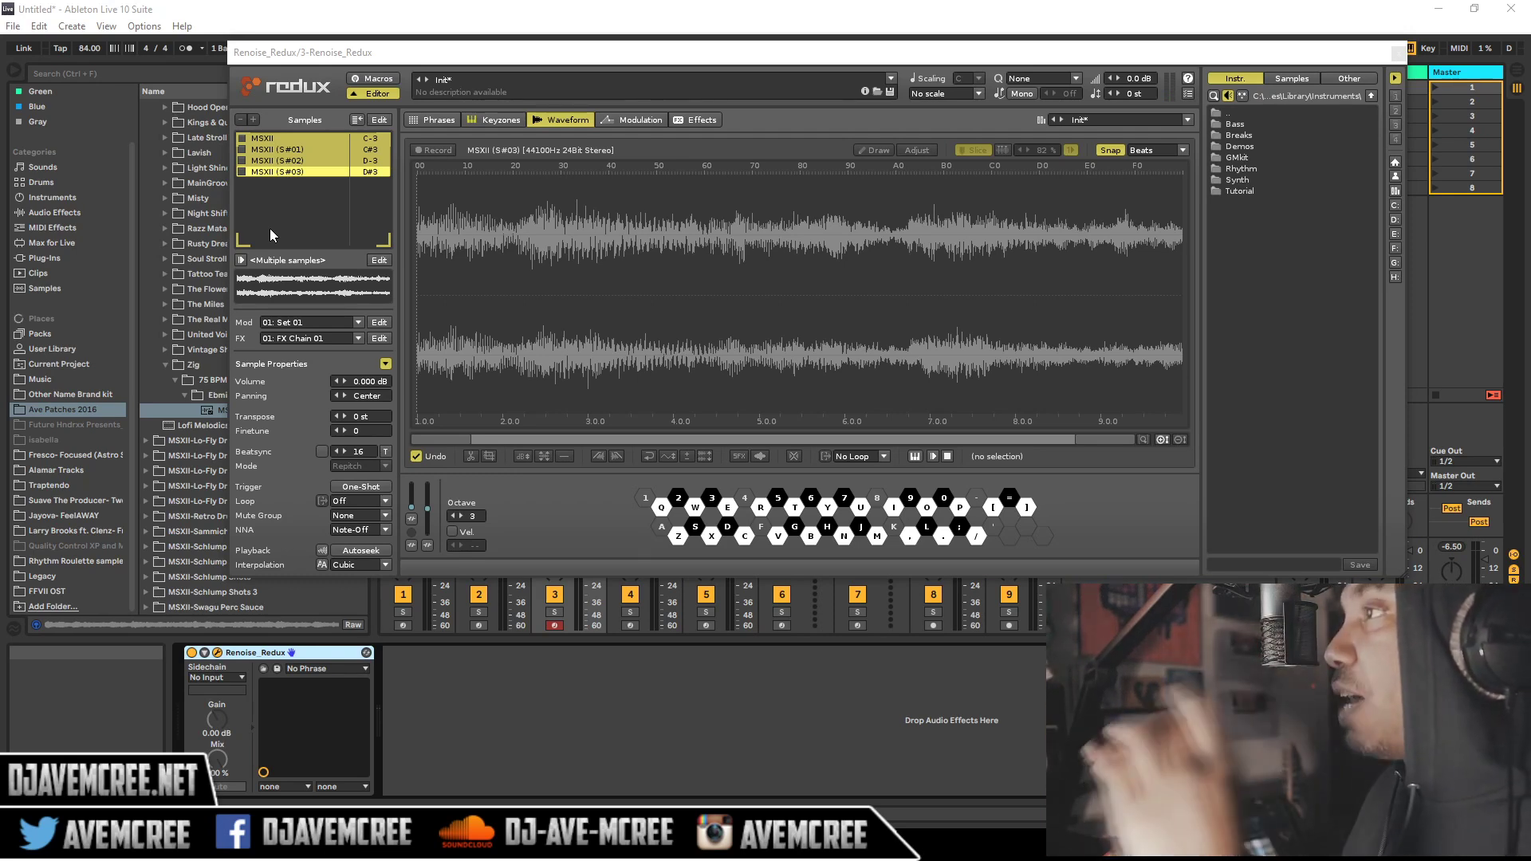
{"action": "left_click", "coordinate": [274, 138], "text": "ctrl"}
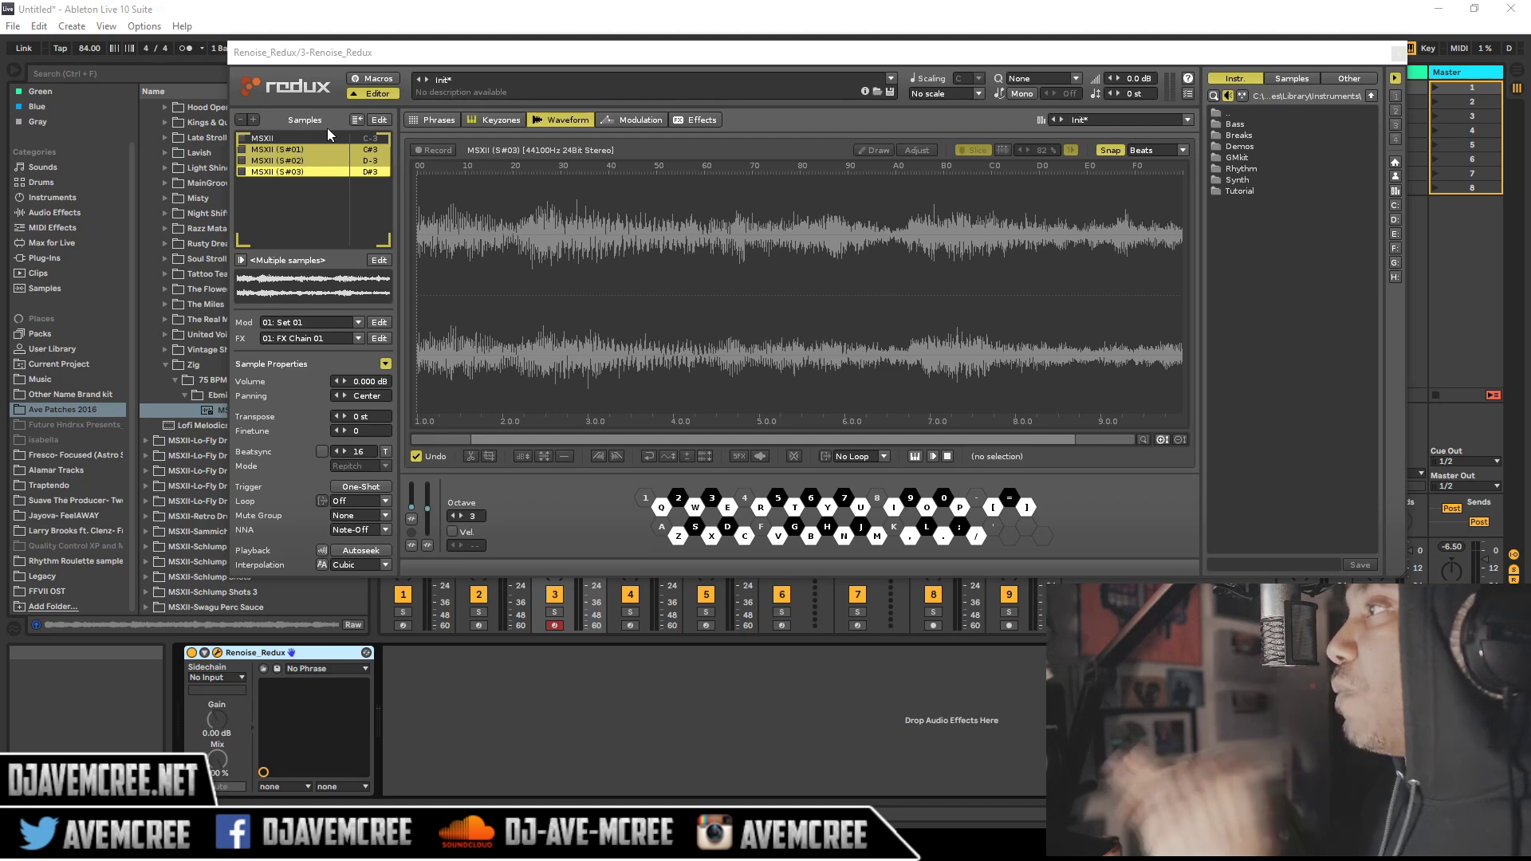
{"action": "left_click", "coordinate": [324, 451]}
{"action": "left_click", "coordinate": [379, 466]}
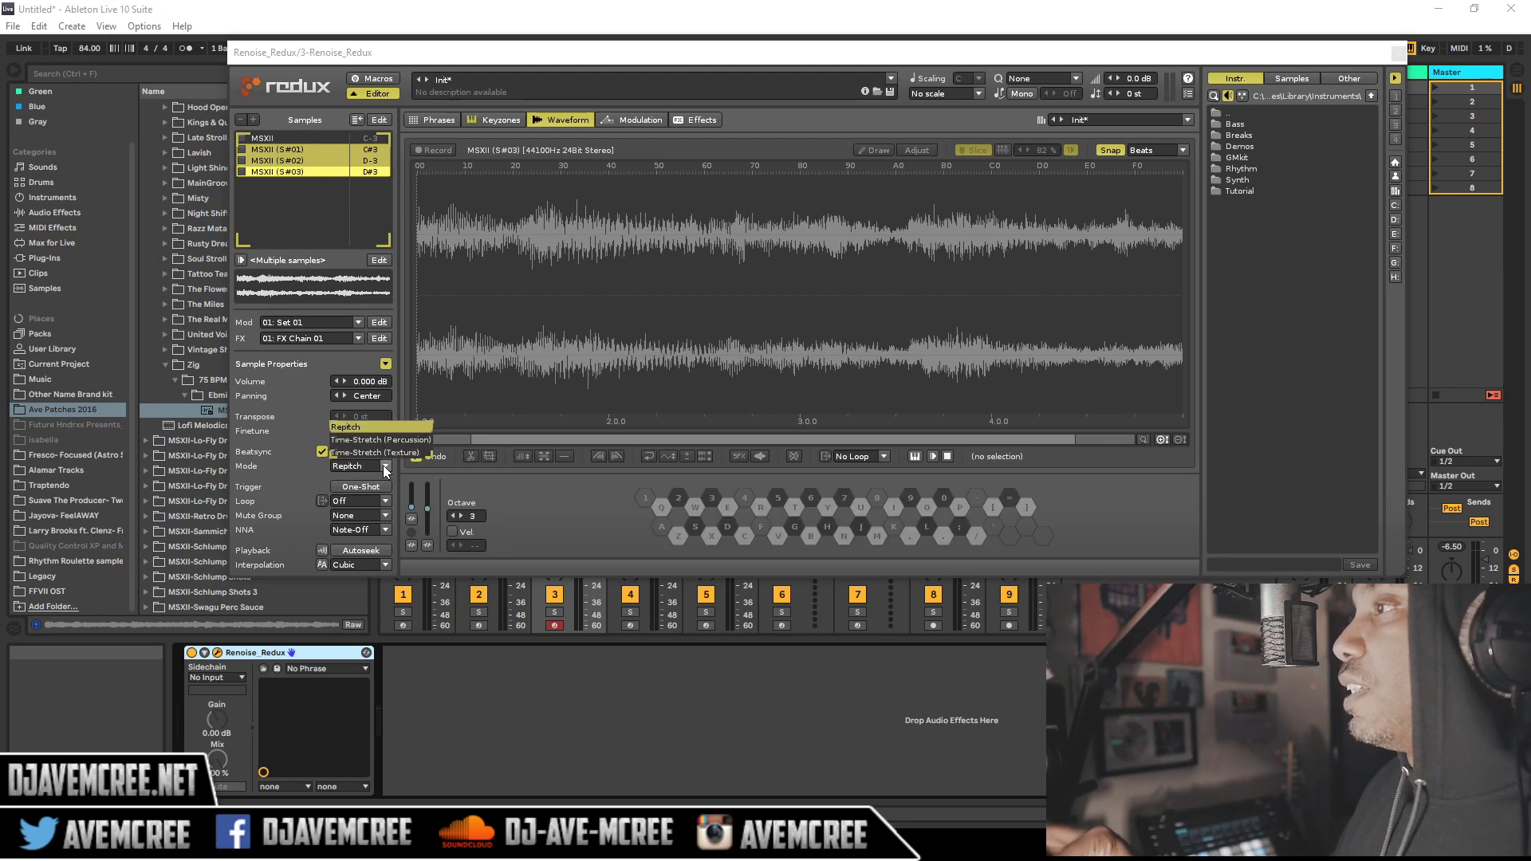
{"action": "left_click", "coordinate": [382, 456]}
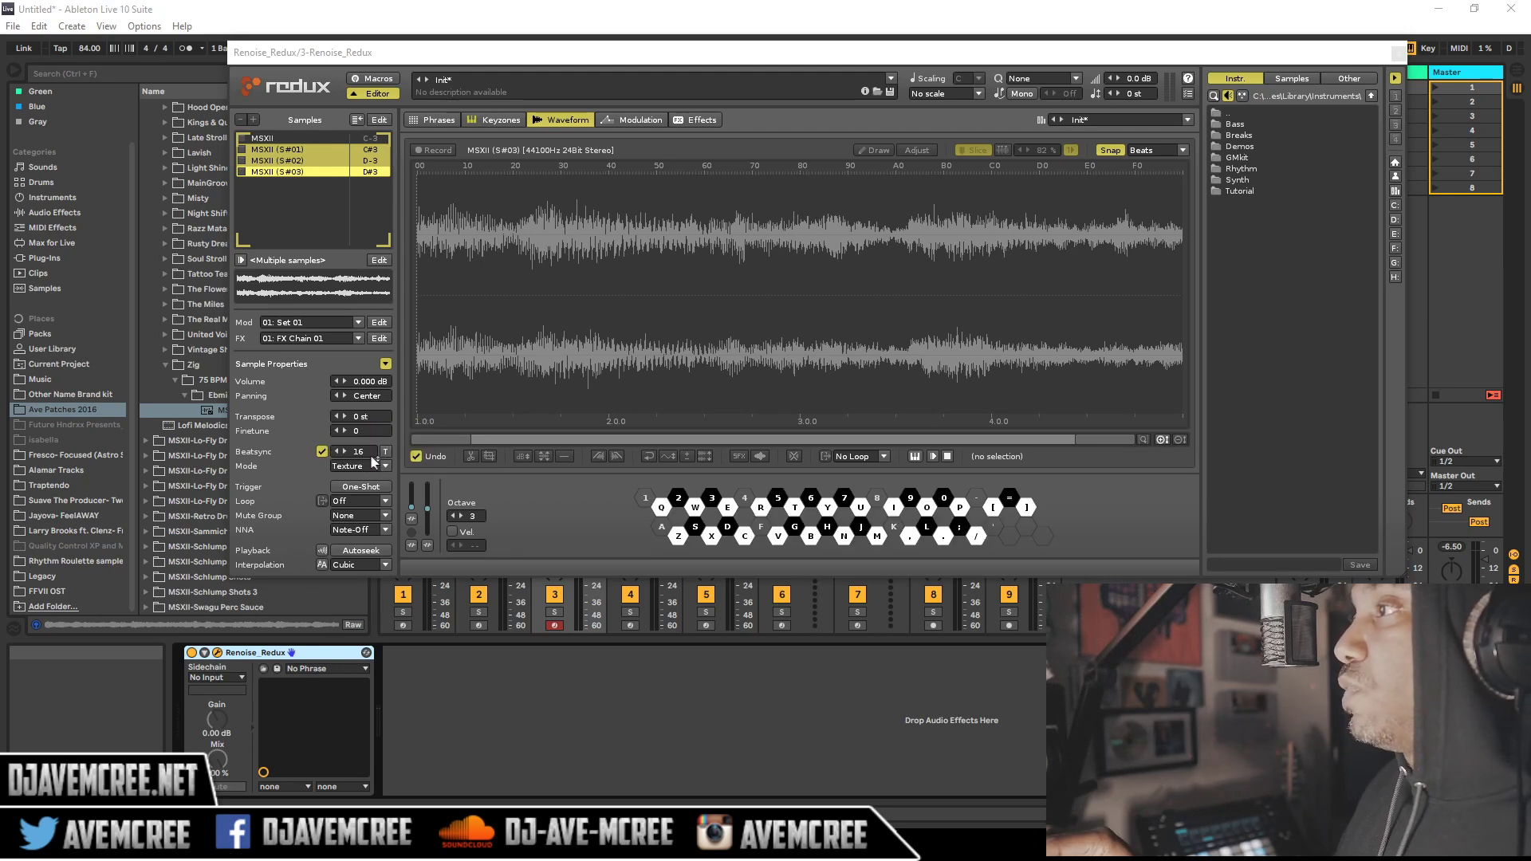
{"action": "double_click", "coordinate": [367, 452]}
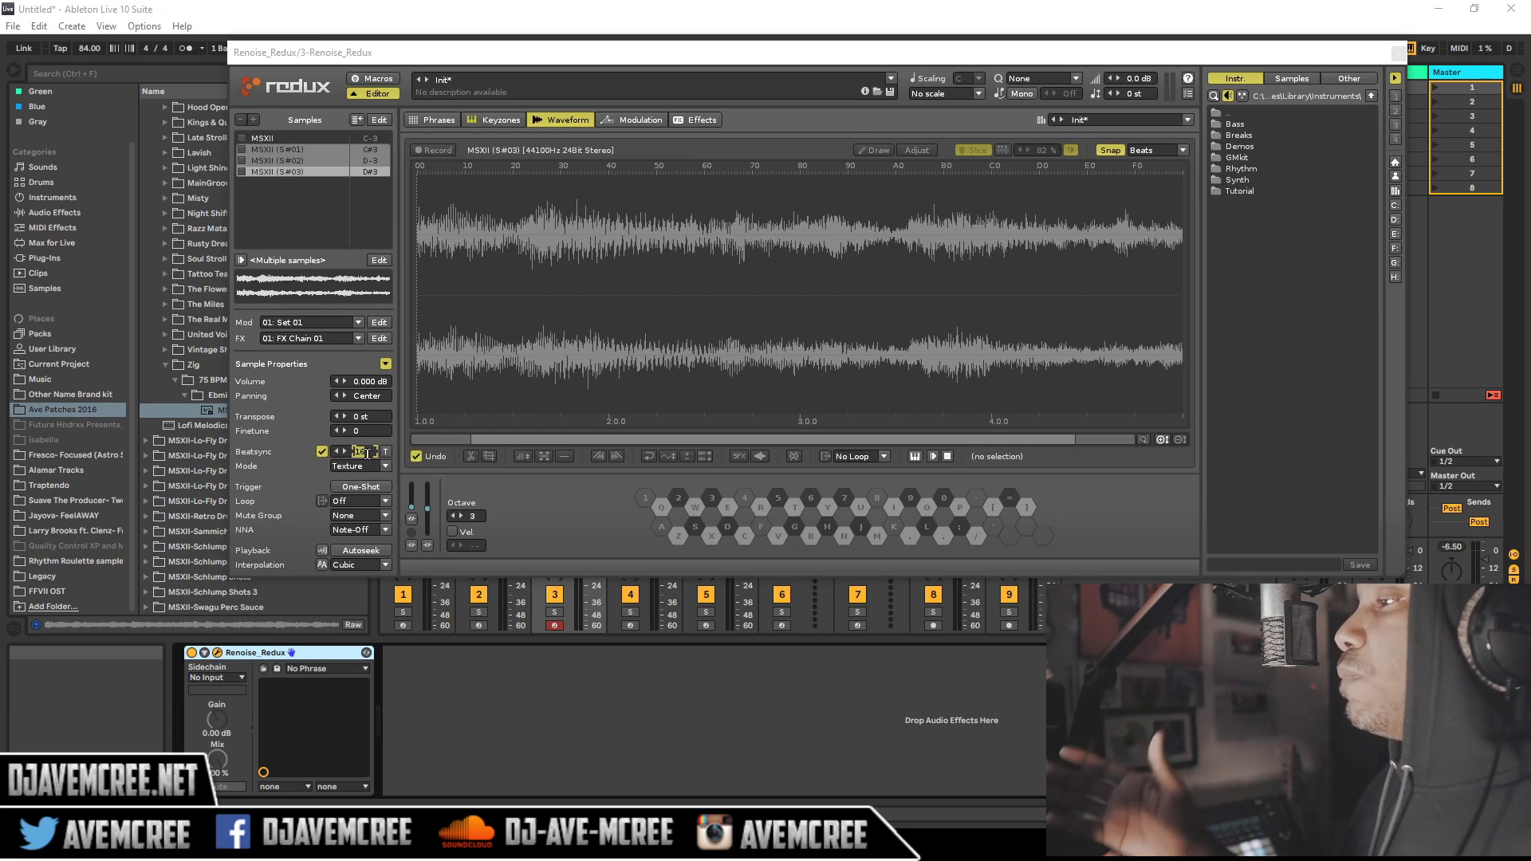
{"action": "type", "text": "32"}
{"action": "key", "text": "Return"}
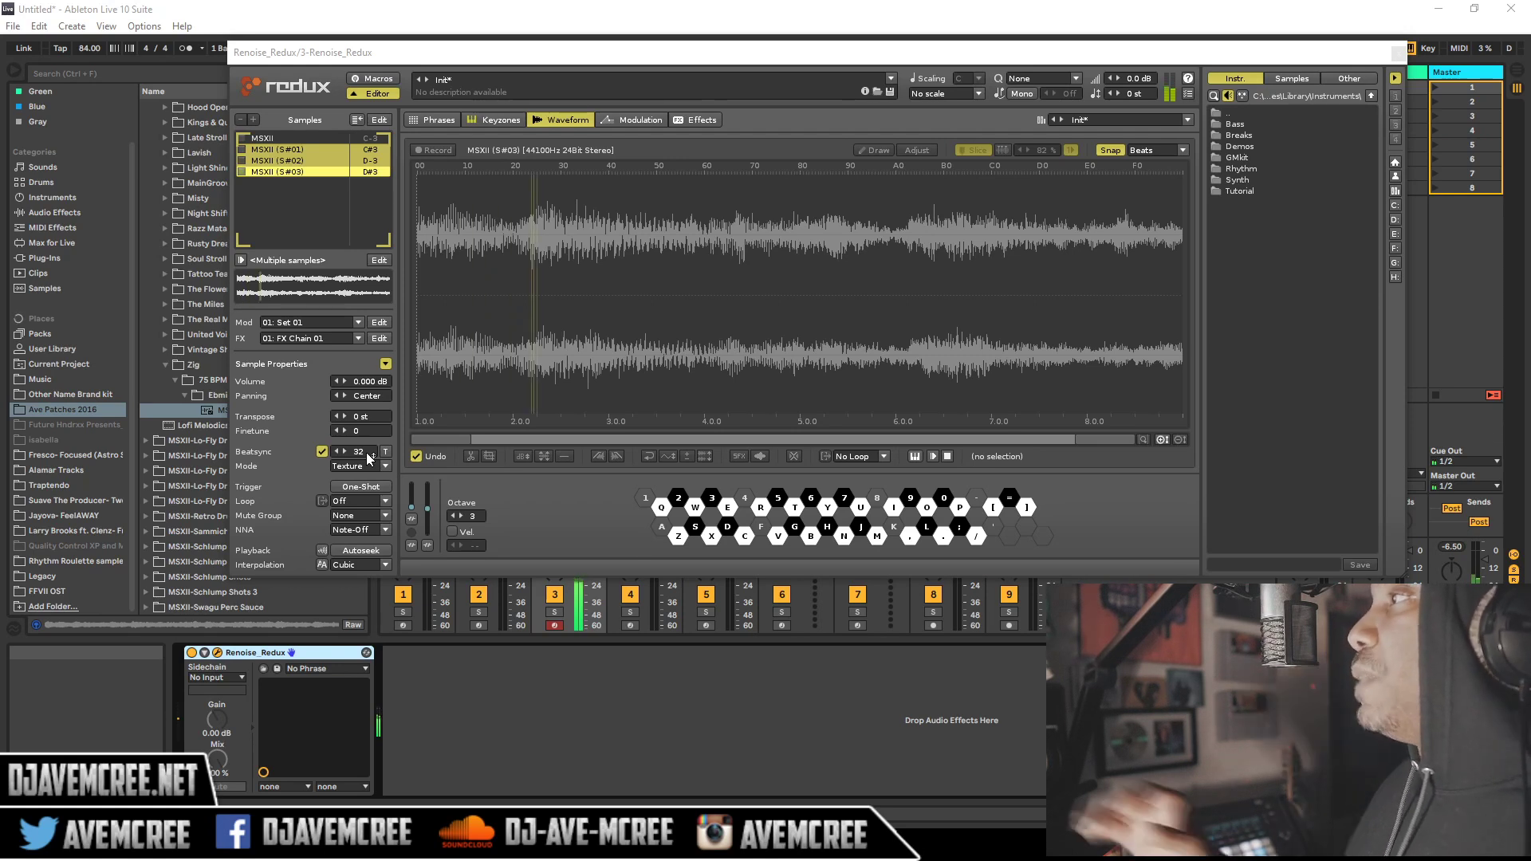
- Check slice S#02, then select the section from 17.0 to 25.0 in the full MSXII sample's waveform
{"action": "left_click", "coordinate": [300, 161]}
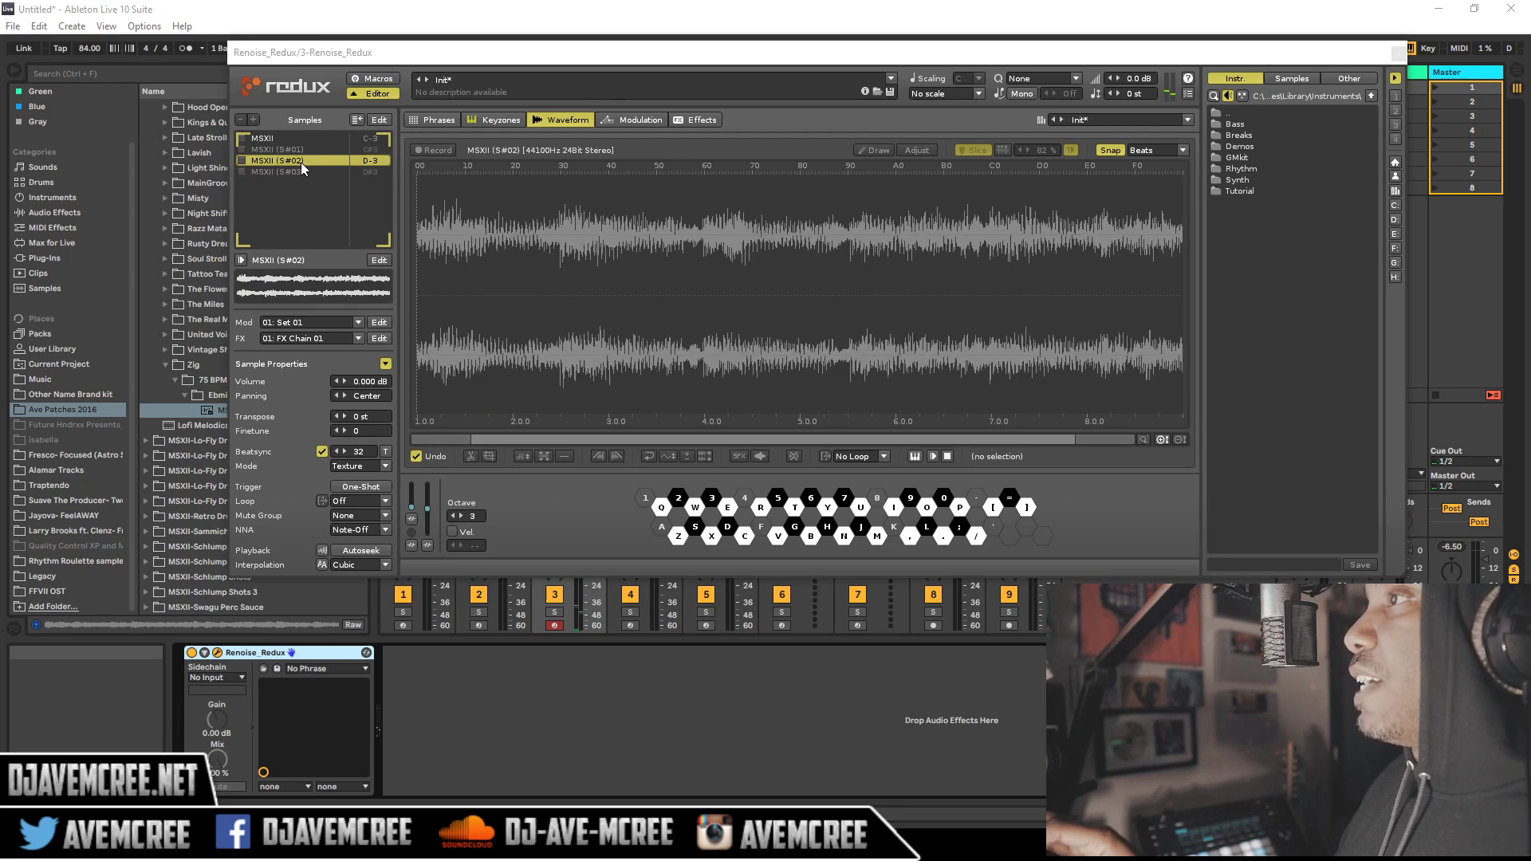
{"action": "left_click", "coordinate": [300, 138]}
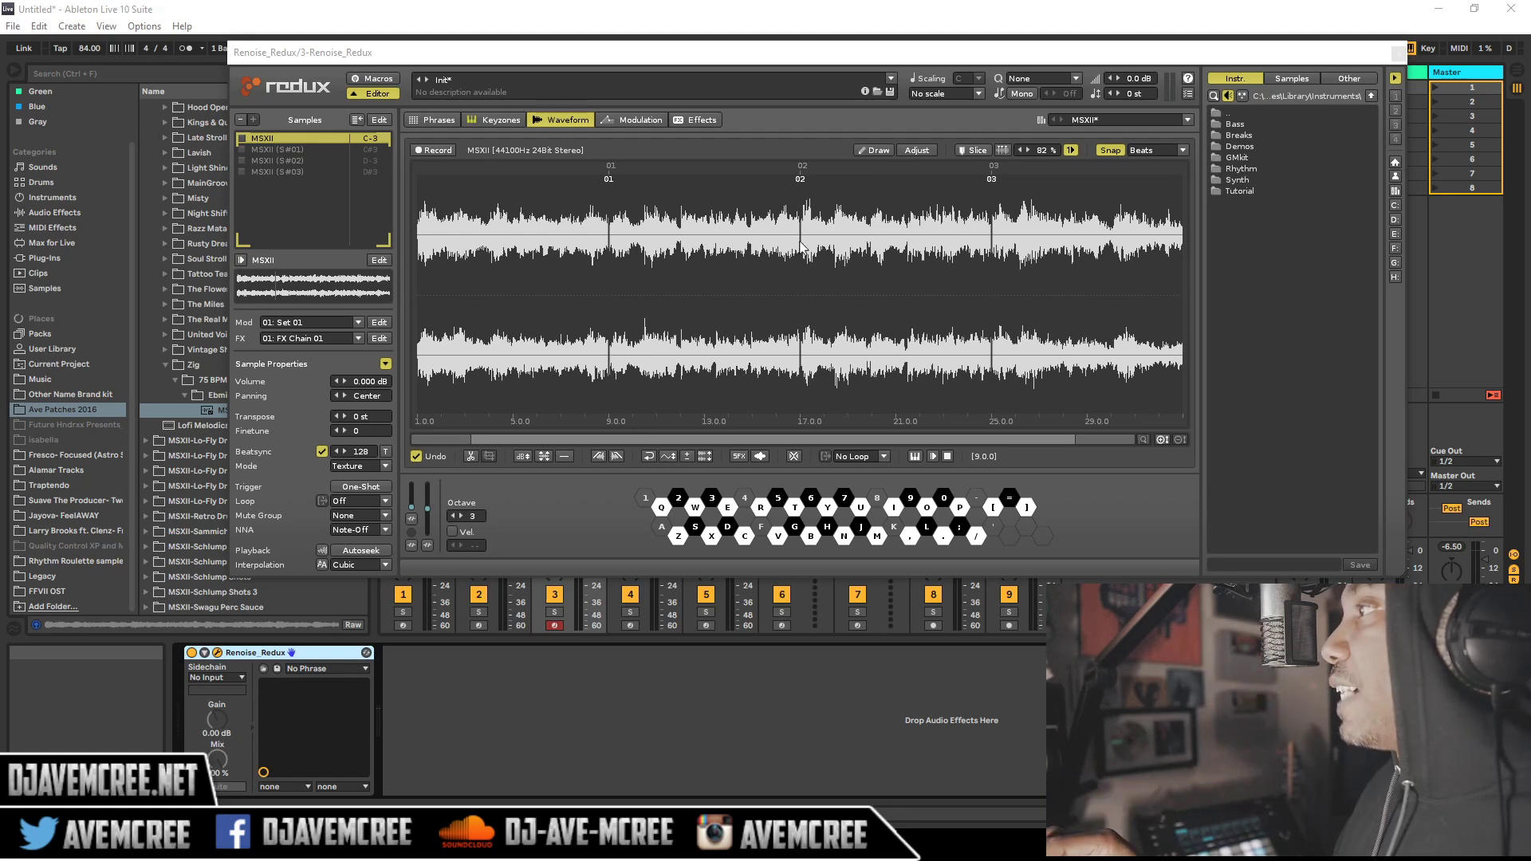
{"action": "left_click_drag", "start_coordinate": [804, 254], "coordinate": [986, 254]}
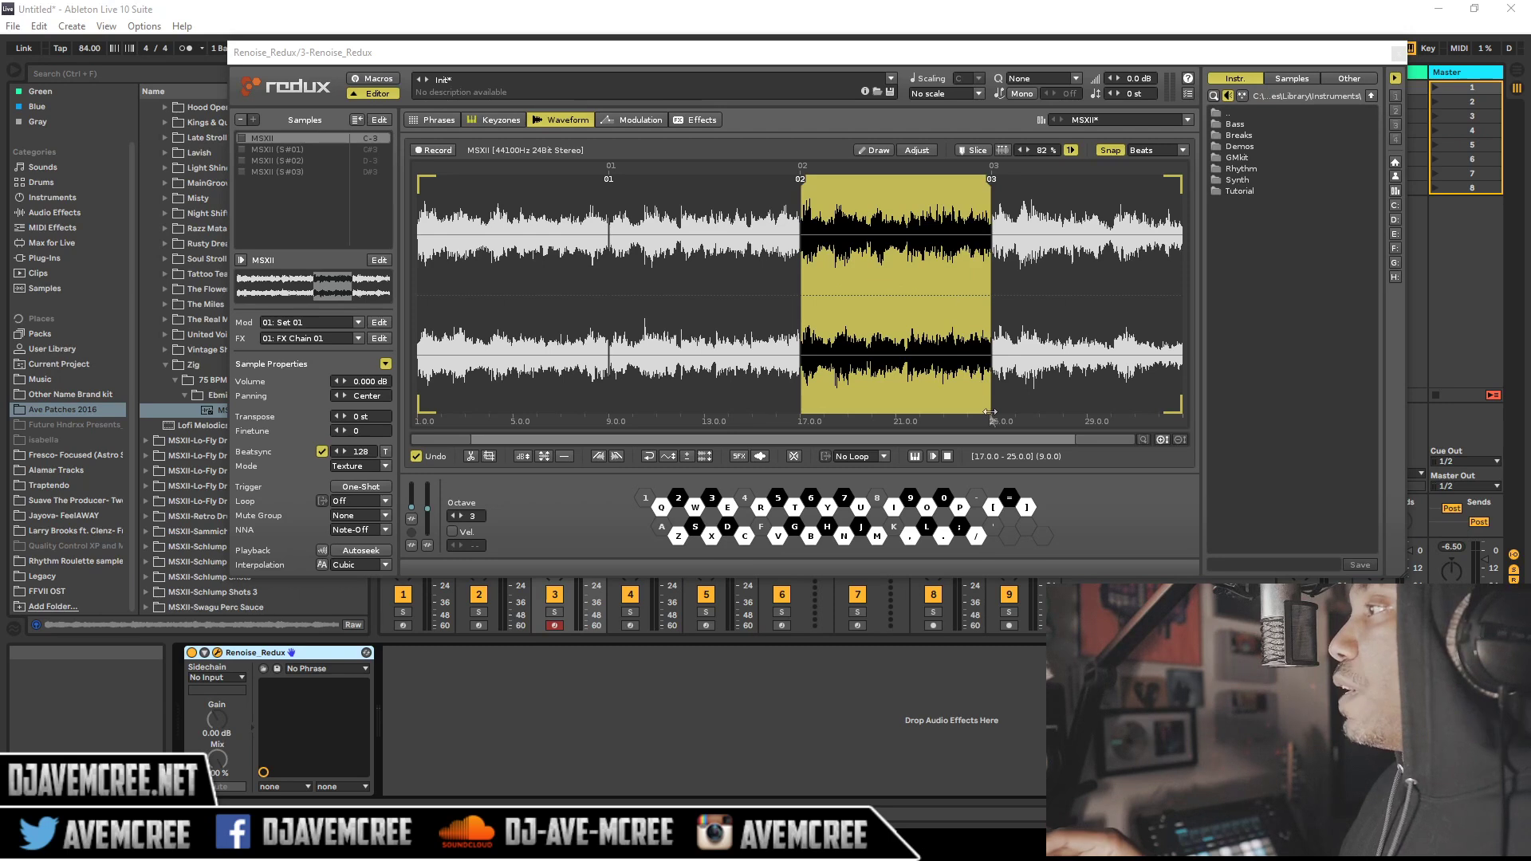
{"action": "left_click", "coordinate": [653, 456]}
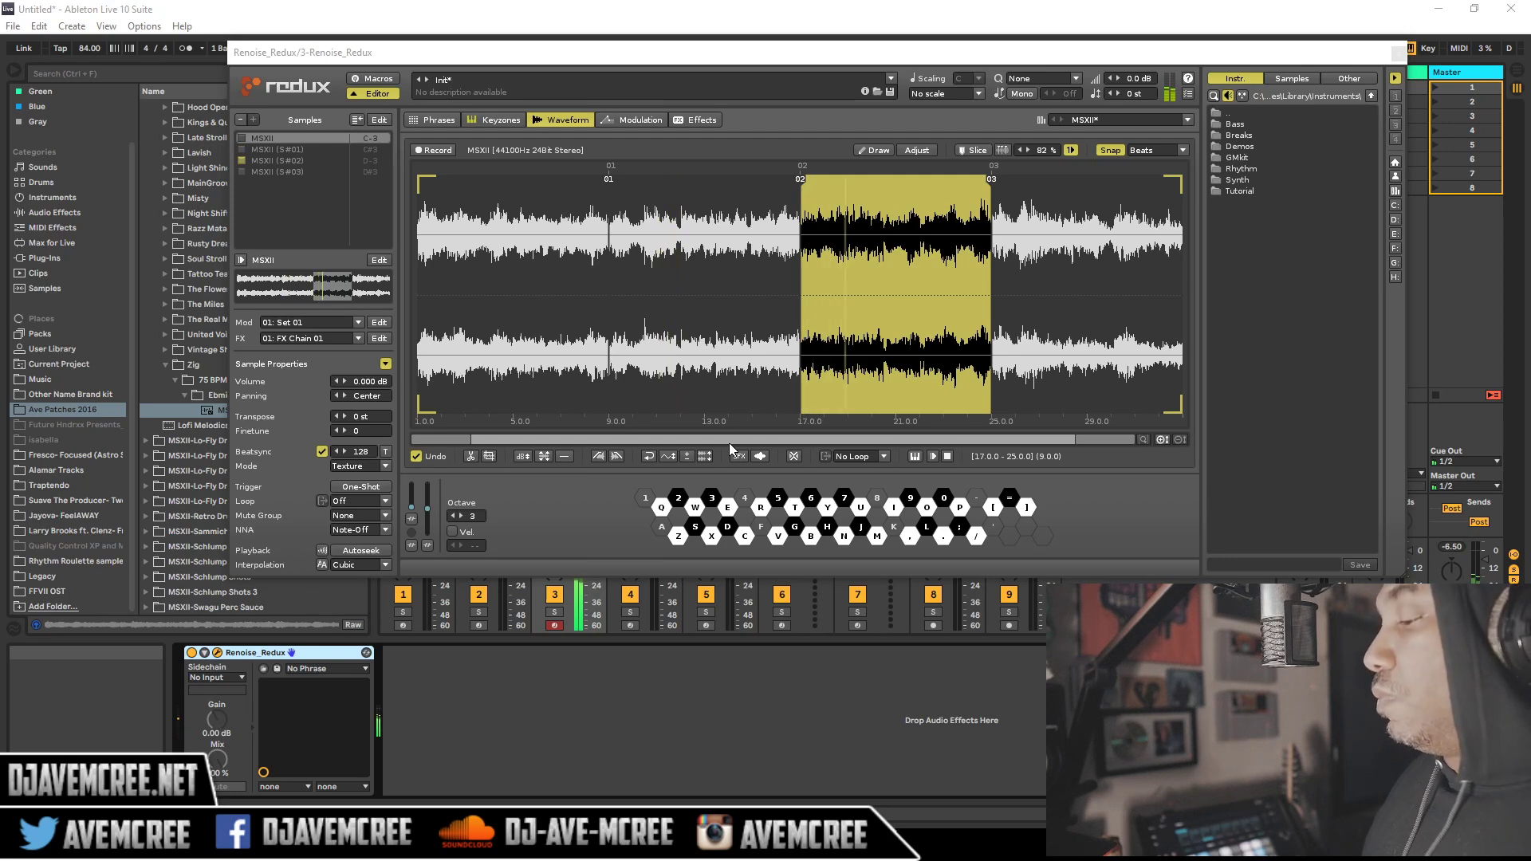
- Show the MIDI clip's notes, look through the Phrases, Keyzones, Modulation and Effects editors, and return to the waveform
{"action": "key", "text": "shift+Tab"}
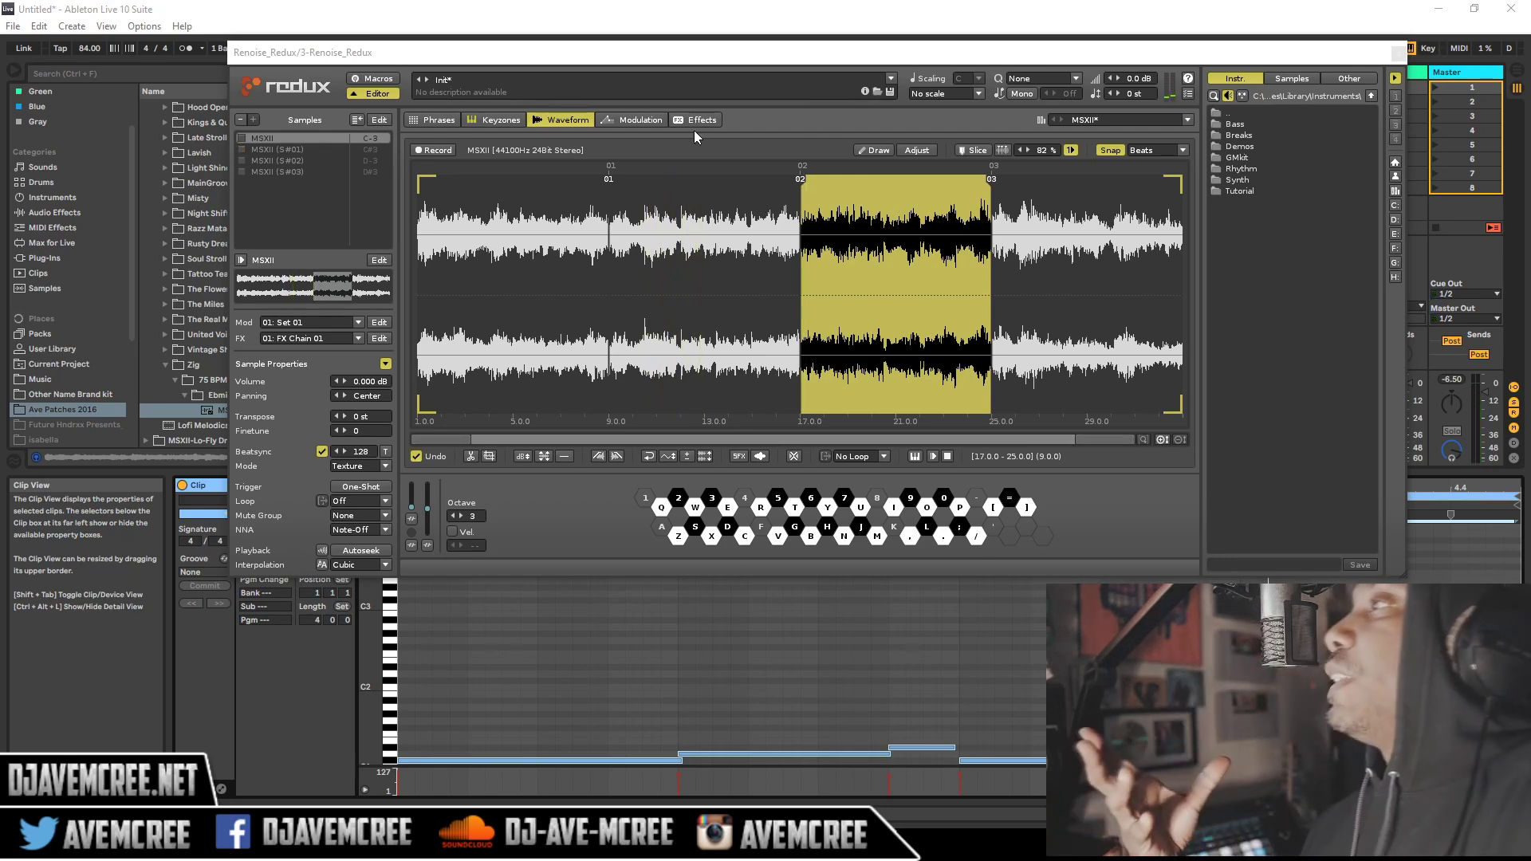
{"action": "left_click", "coordinate": [438, 121]}
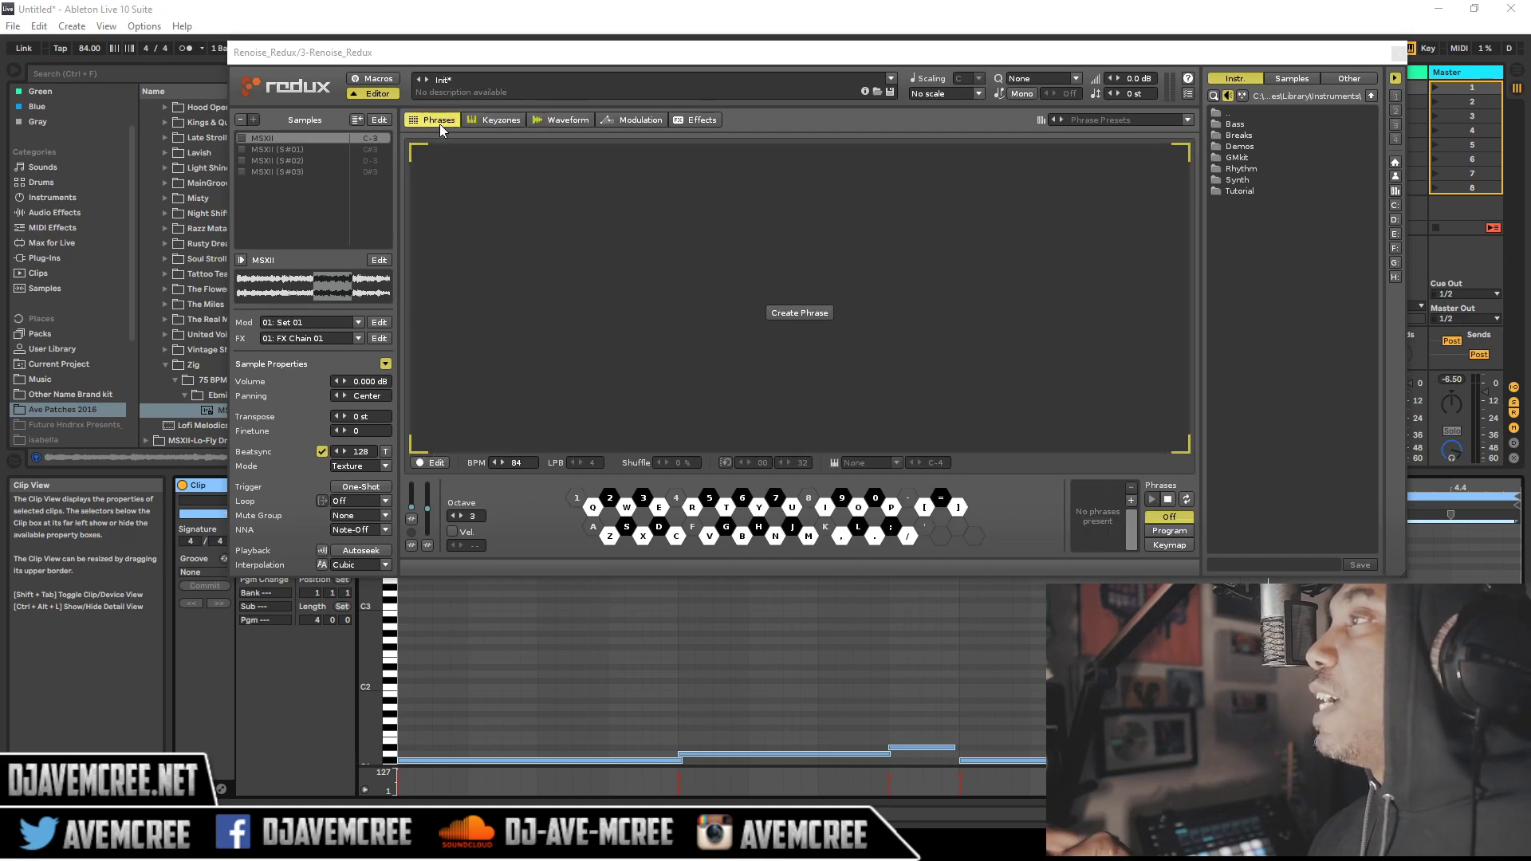
{"action": "left_click", "coordinate": [496, 119]}
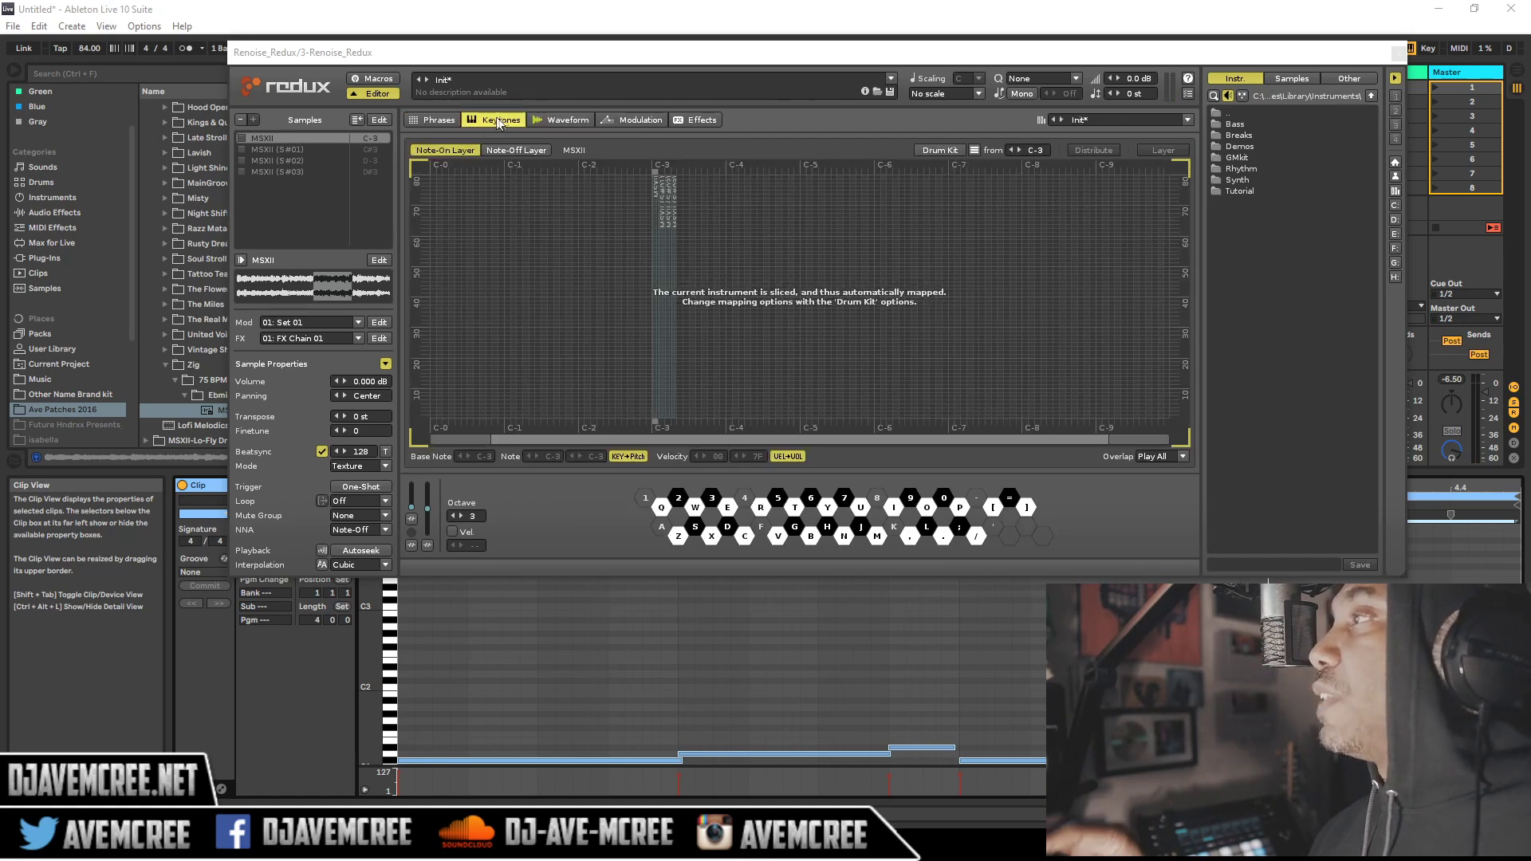
{"action": "left_click", "coordinate": [563, 121]}
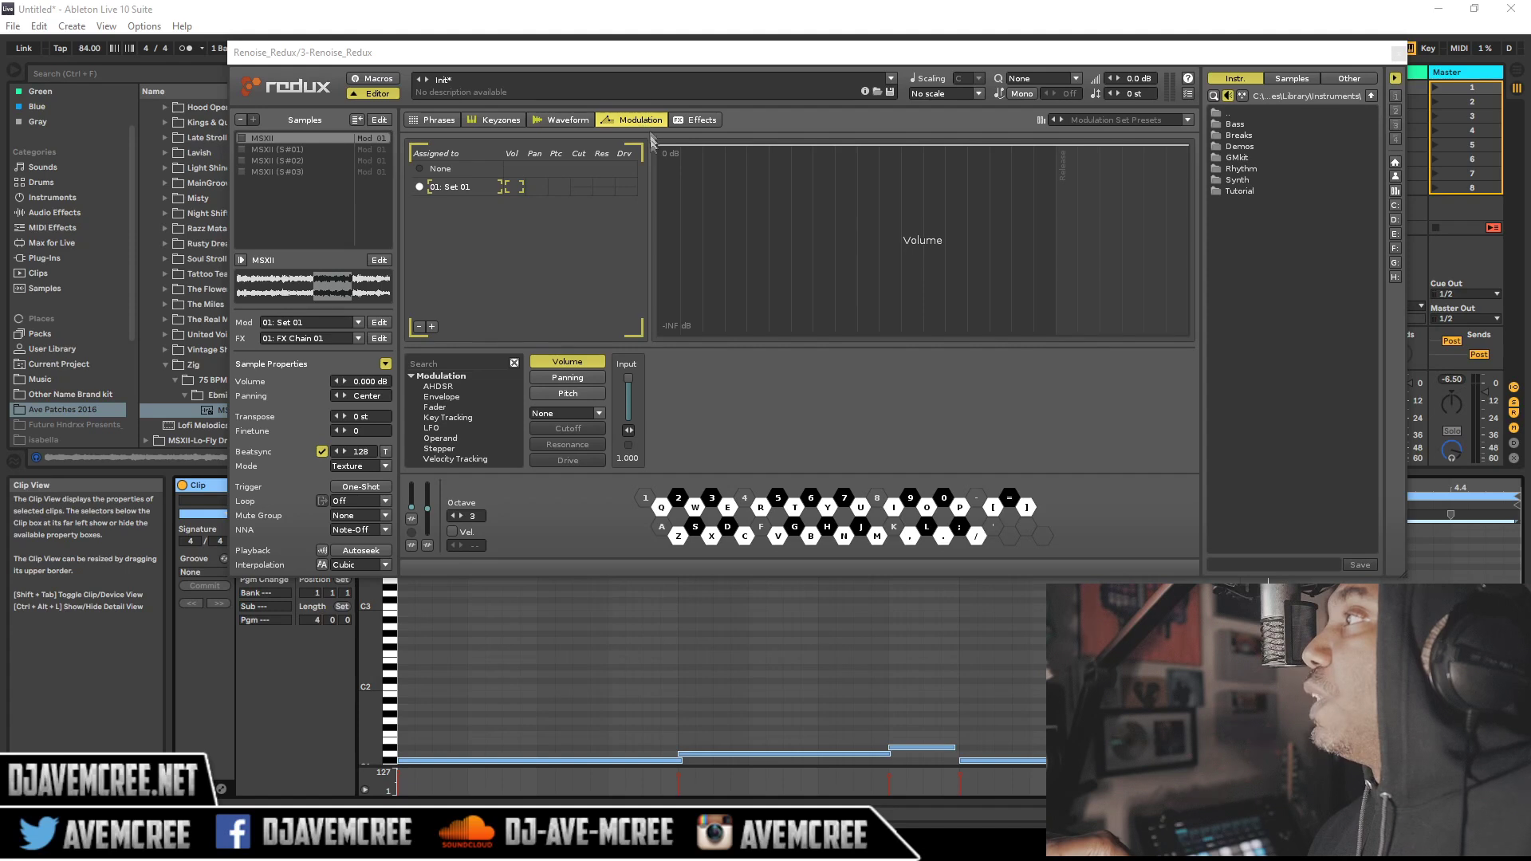
{"action": "left_click", "coordinate": [694, 121]}
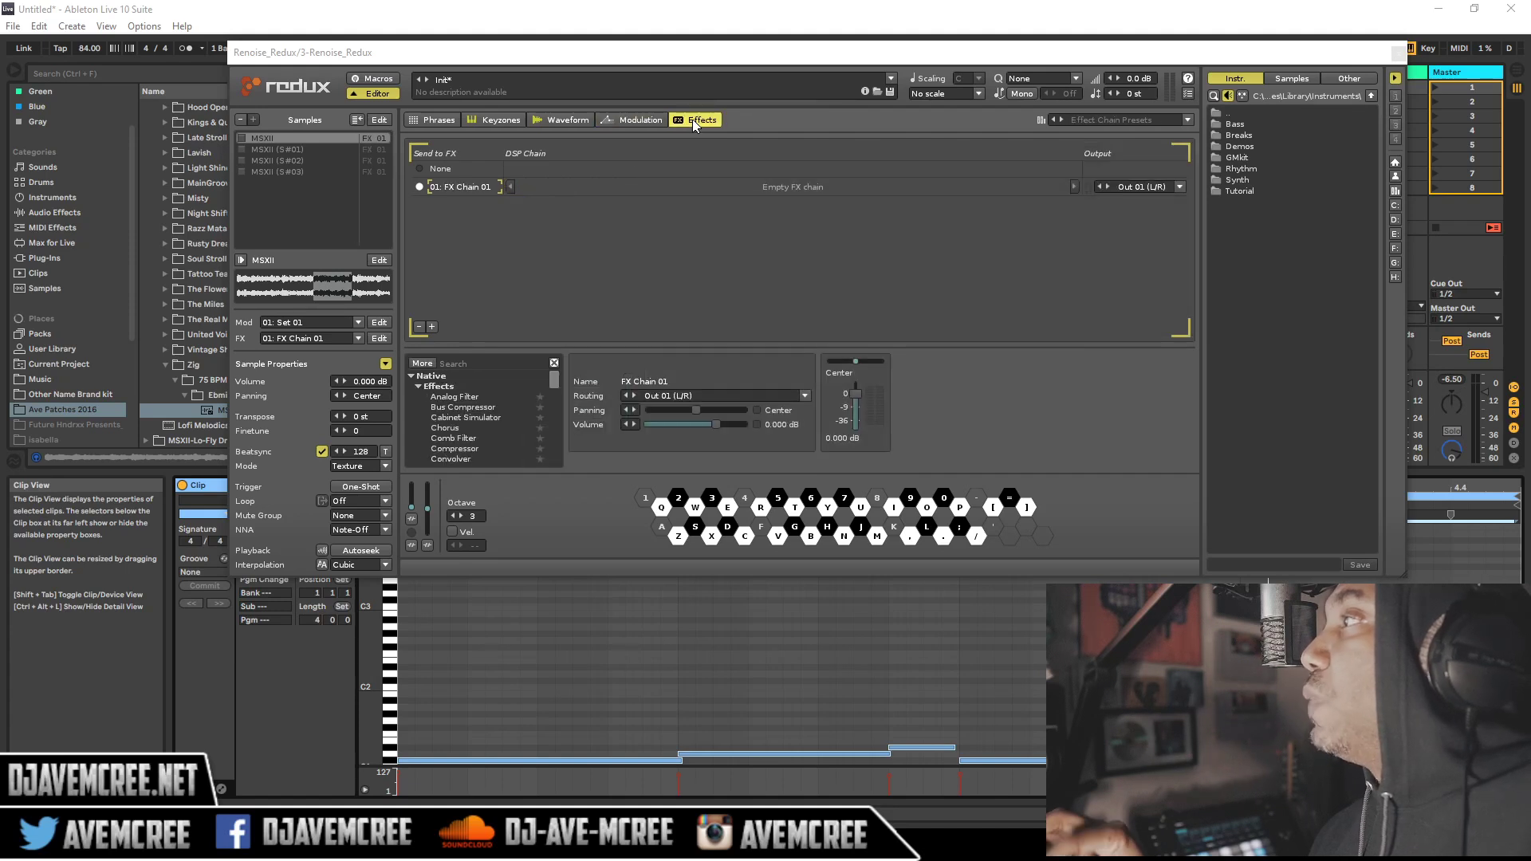
{"action": "left_click", "coordinate": [643, 122]}
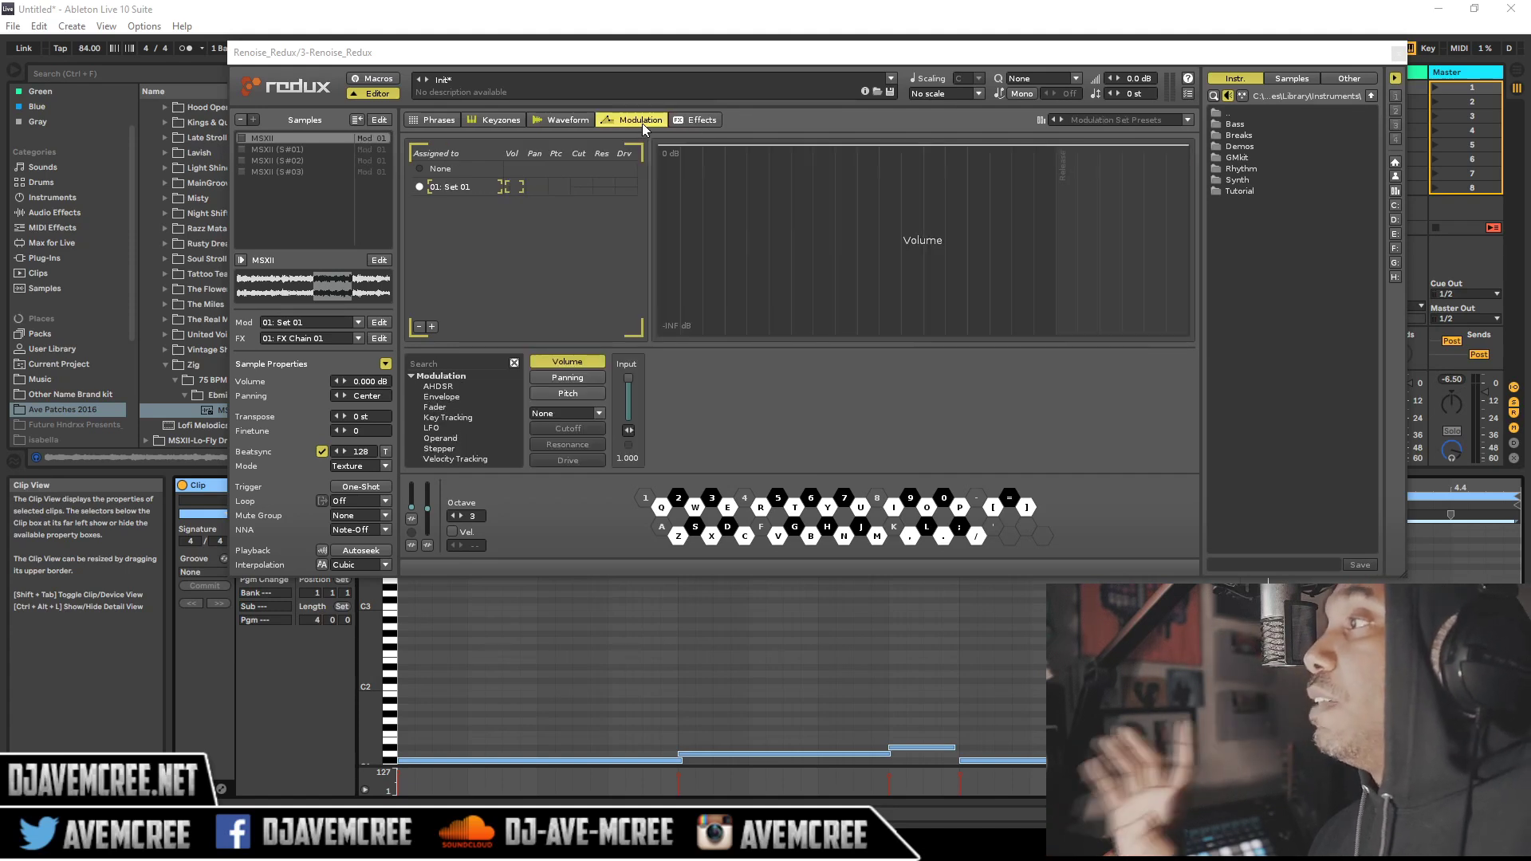
{"action": "left_click", "coordinate": [571, 120]}
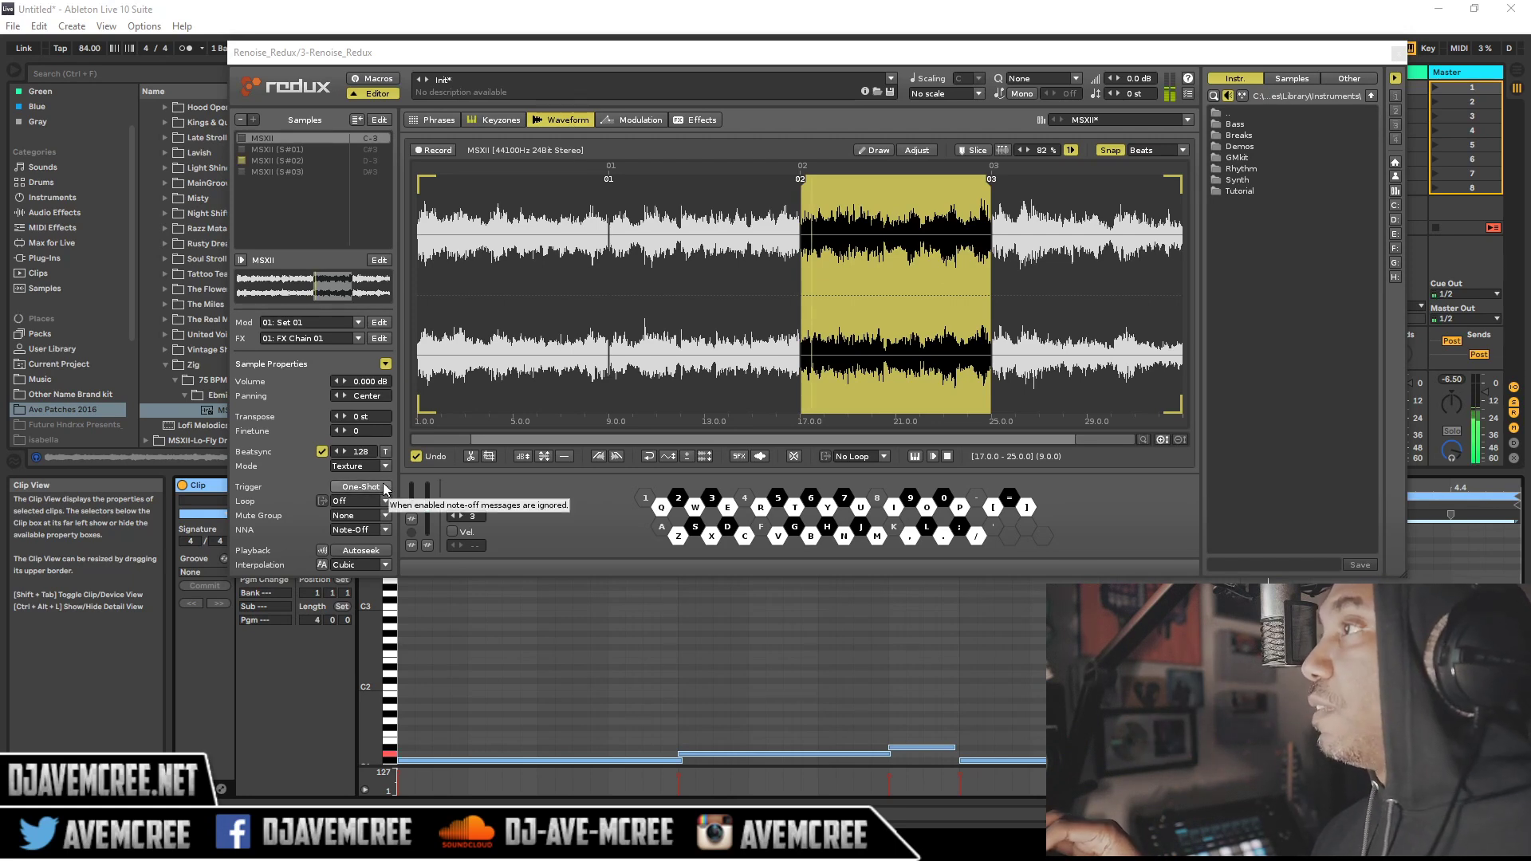
- Set slice S#01 to One-Shot triggering, assign it to mute Group 1, and set its new note action to Cut
{"action": "left_click", "coordinate": [298, 150]}
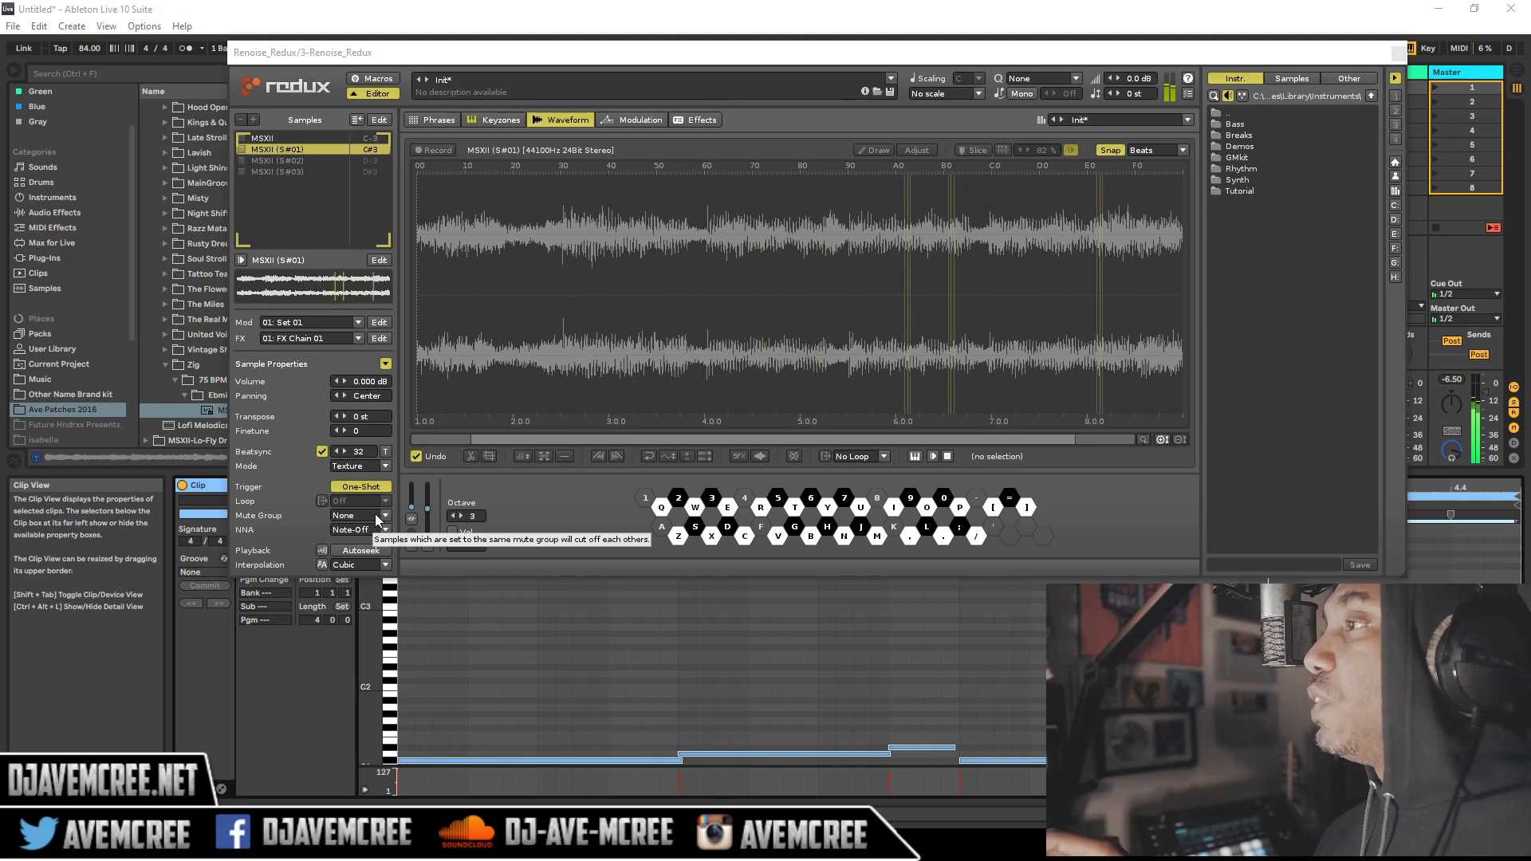
{"action": "left_click", "coordinate": [376, 515]}
{"action": "left_click", "coordinate": [365, 323]}
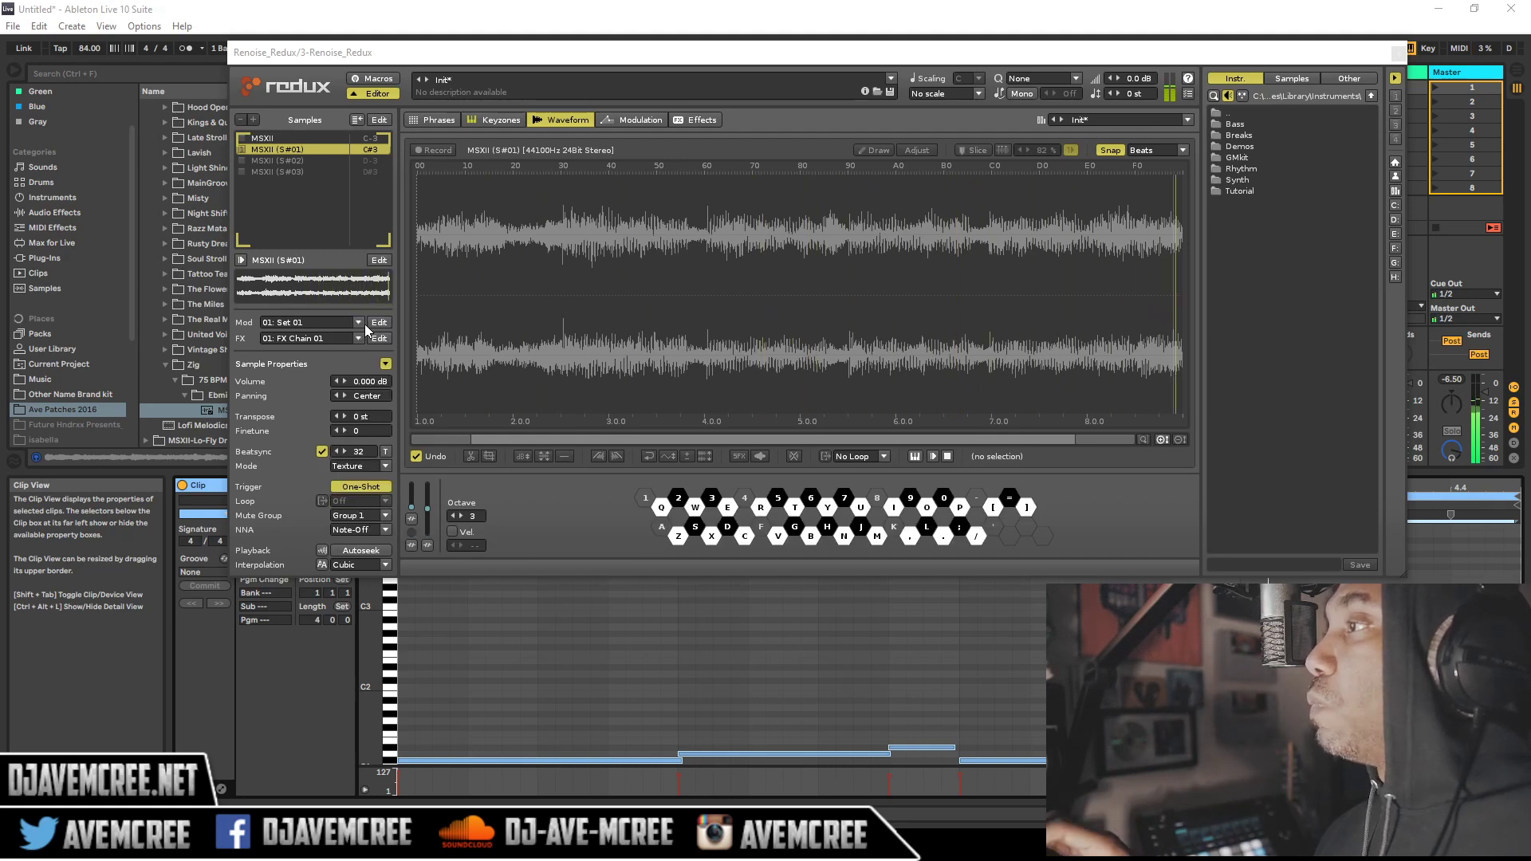
{"action": "left_click", "coordinate": [385, 531]}
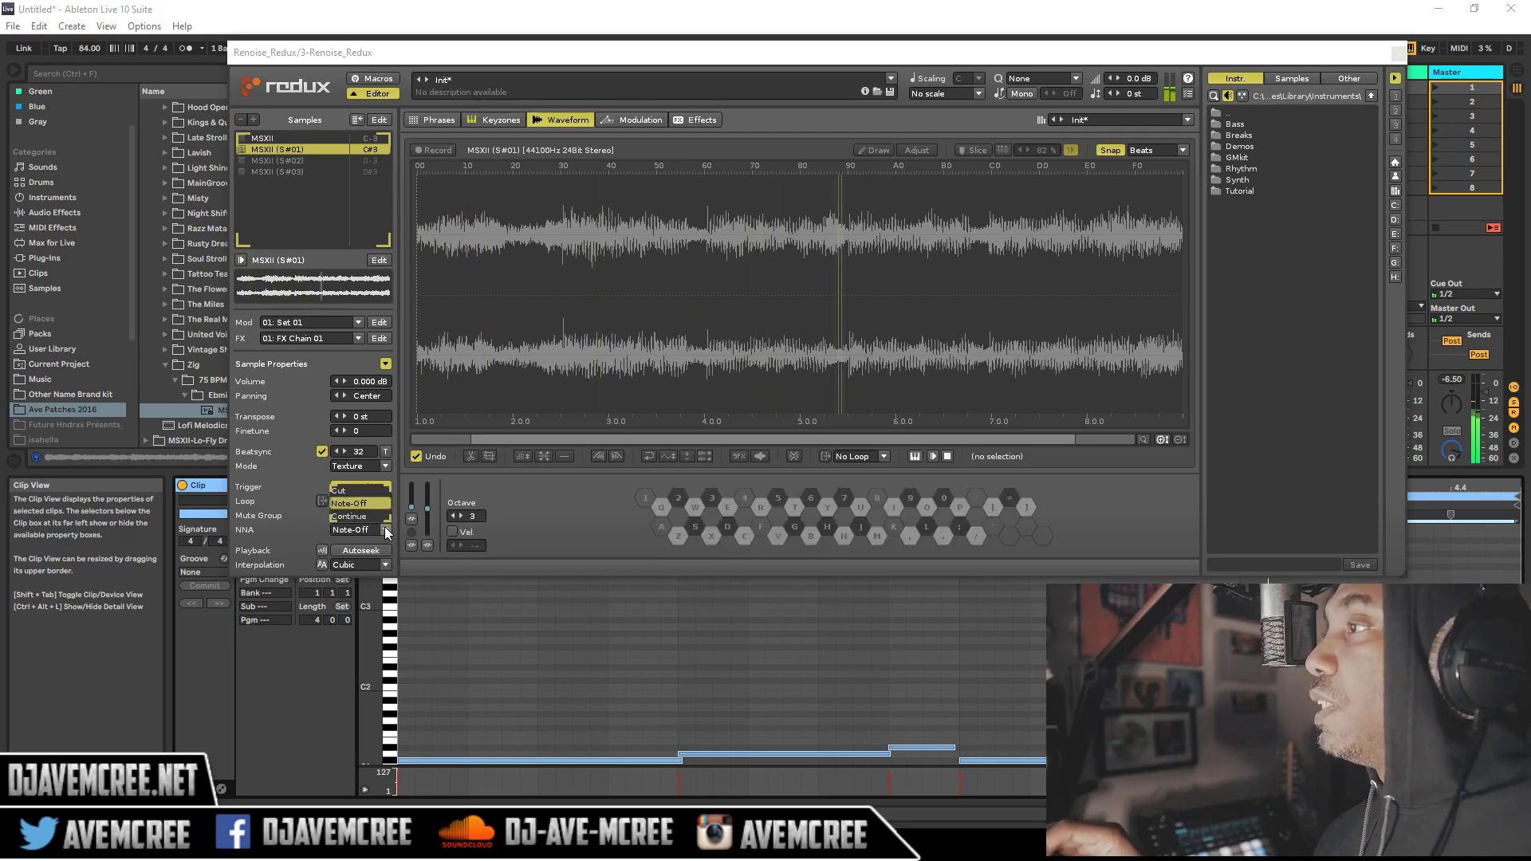
{"action": "left_click", "coordinate": [371, 488]}
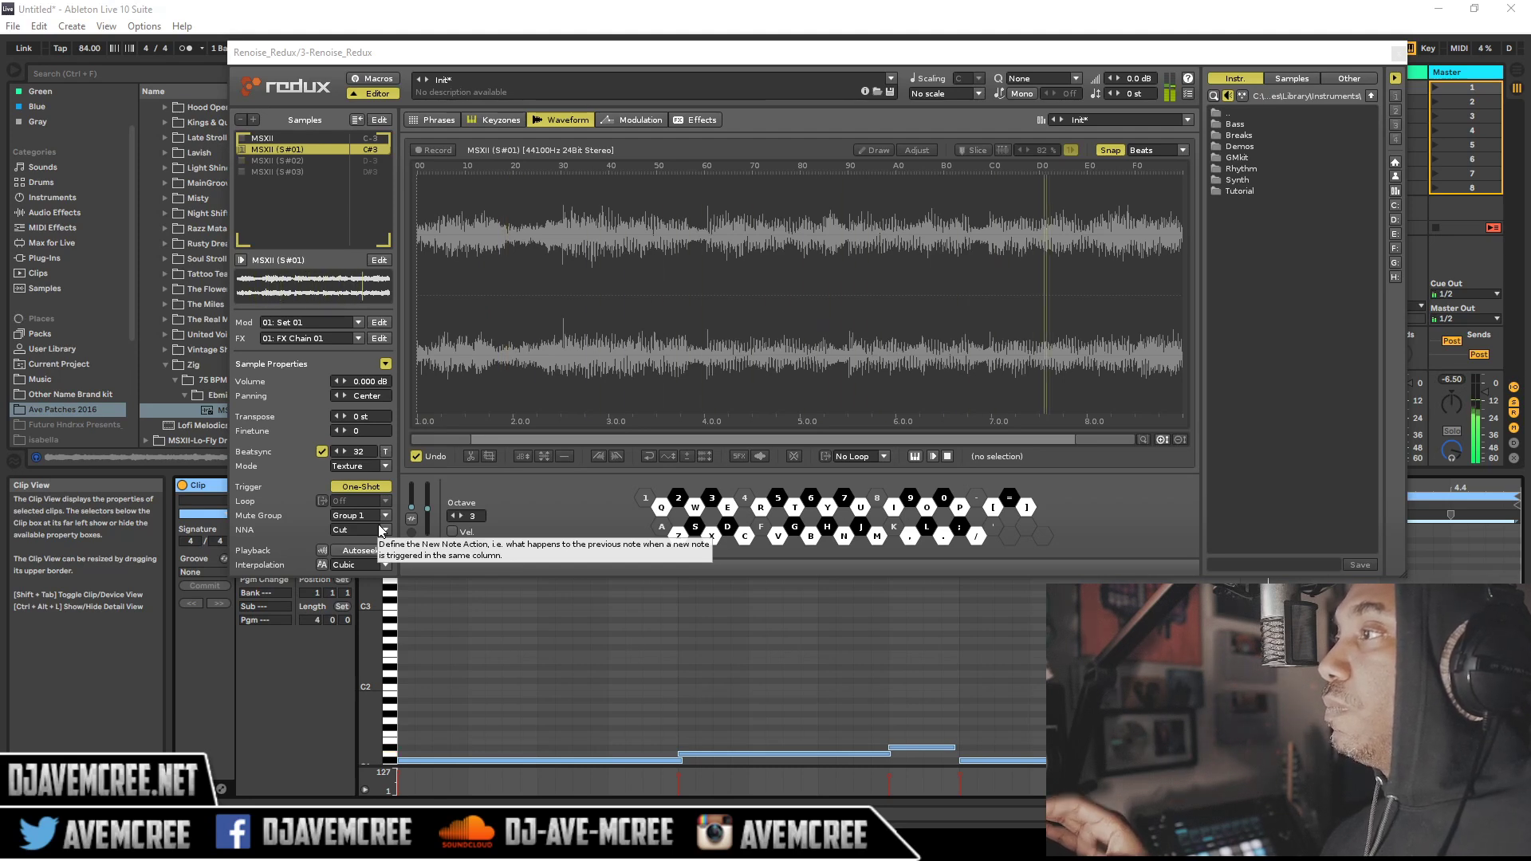
- Review the mute group choices for slice S#01 without changing them, and turn off its One-Shot trigger
{"action": "left_click", "coordinate": [386, 517]}
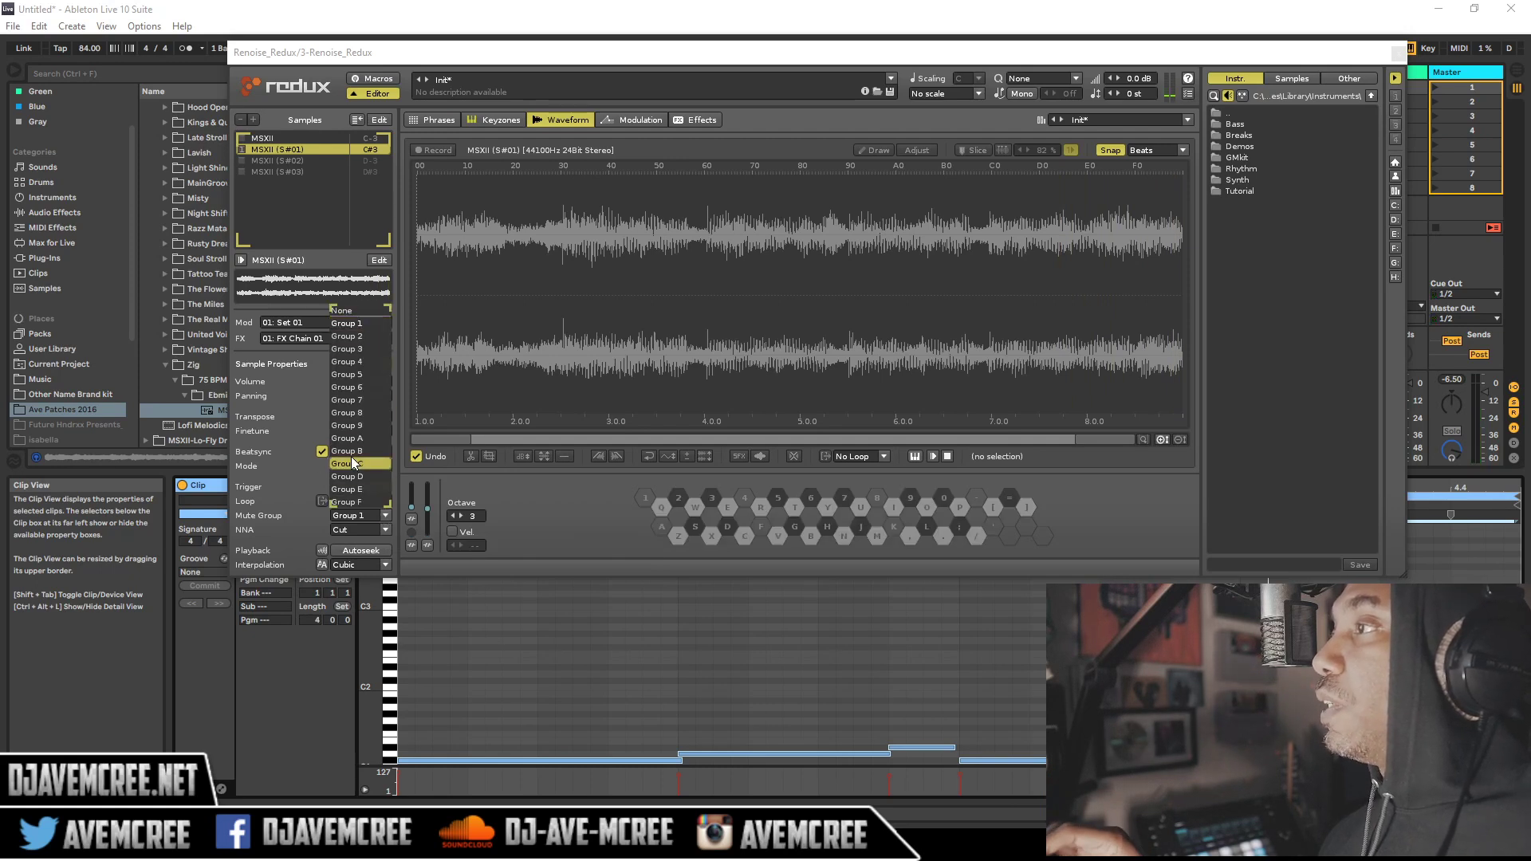
{"action": "left_click", "coordinate": [282, 434]}
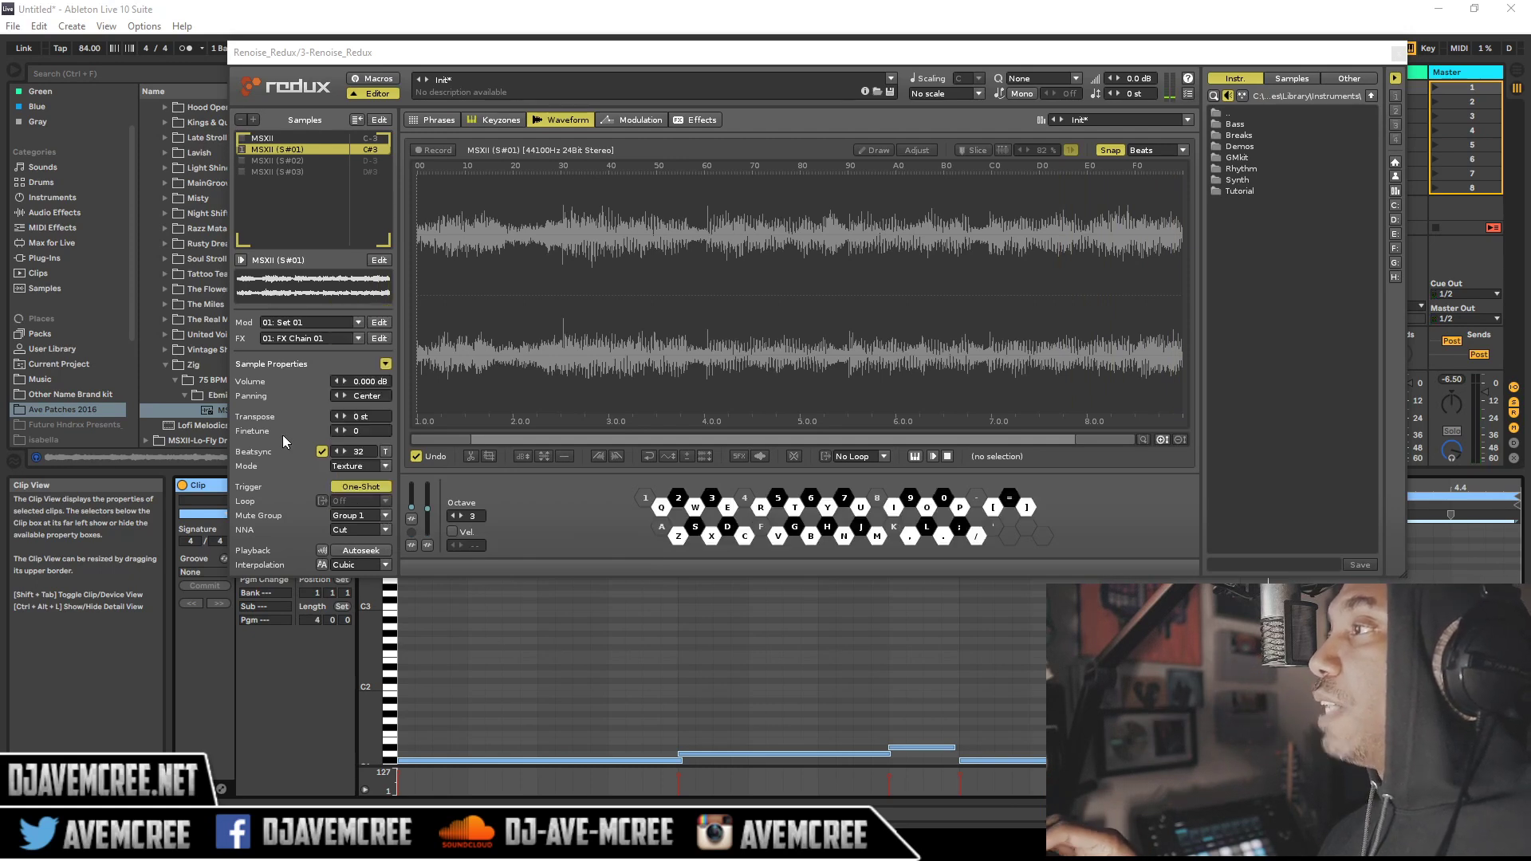
{"action": "left_click", "coordinate": [381, 491]}
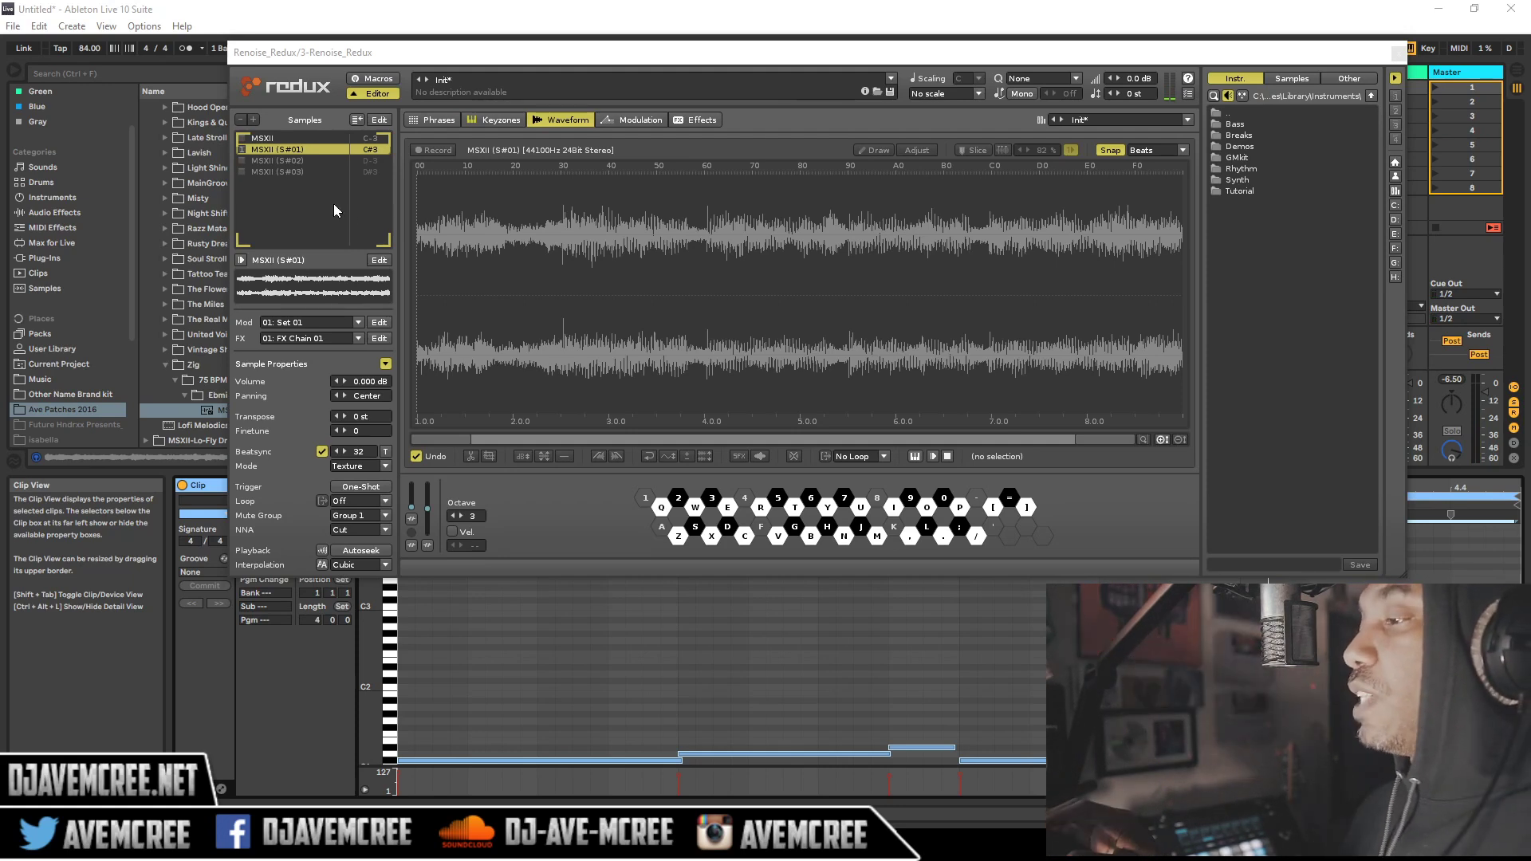
- Turn on anti-aliasing for the original sample and all slices, try Linear interpolation, and set the interpolation to Sinc
{"action": "key", "text": "ctrl+a"}
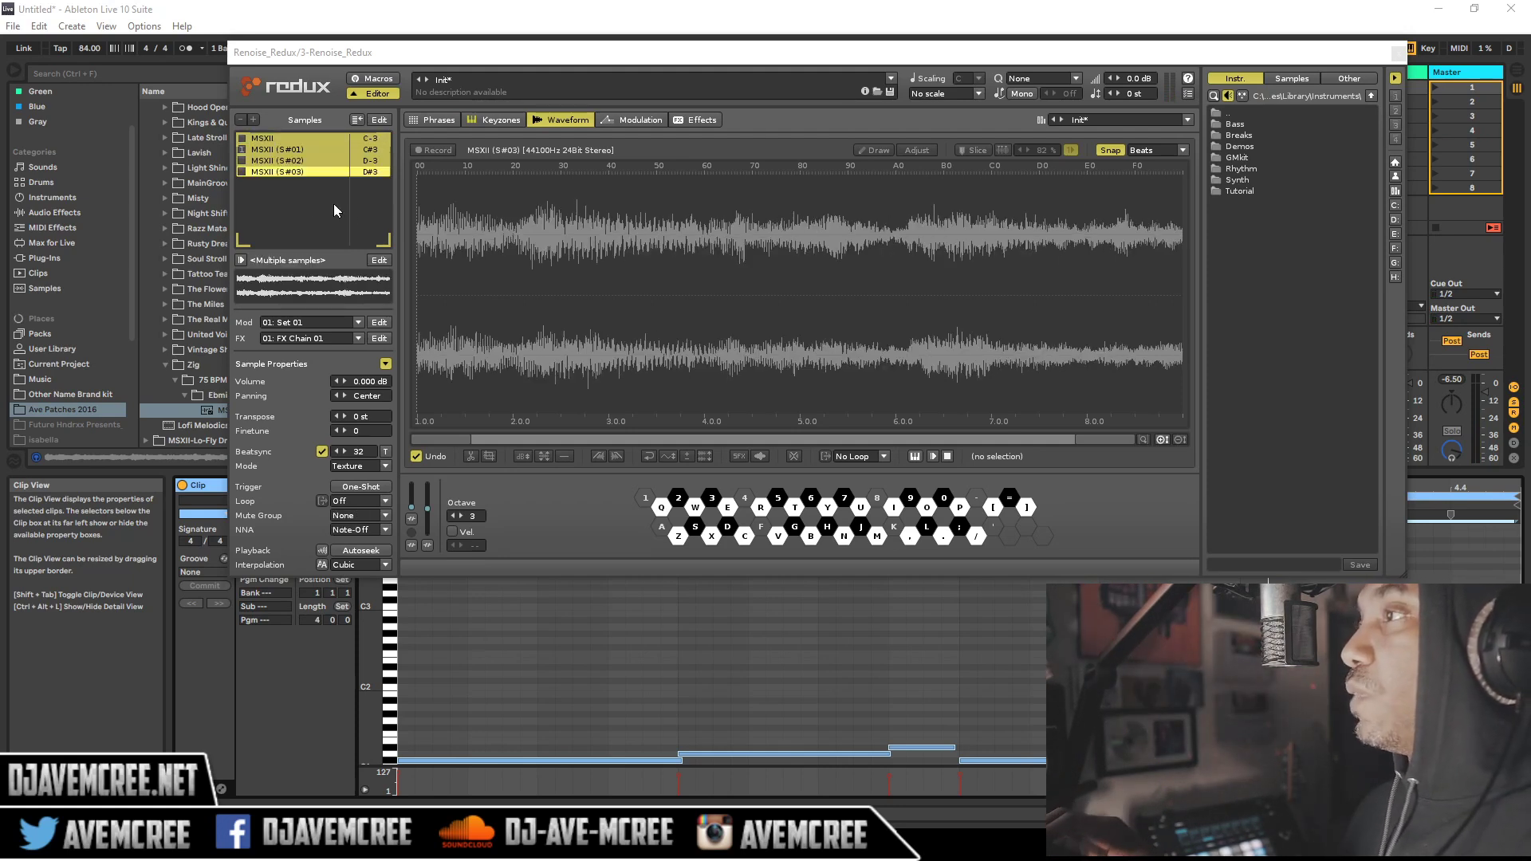
{"action": "left_click", "coordinate": [327, 566]}
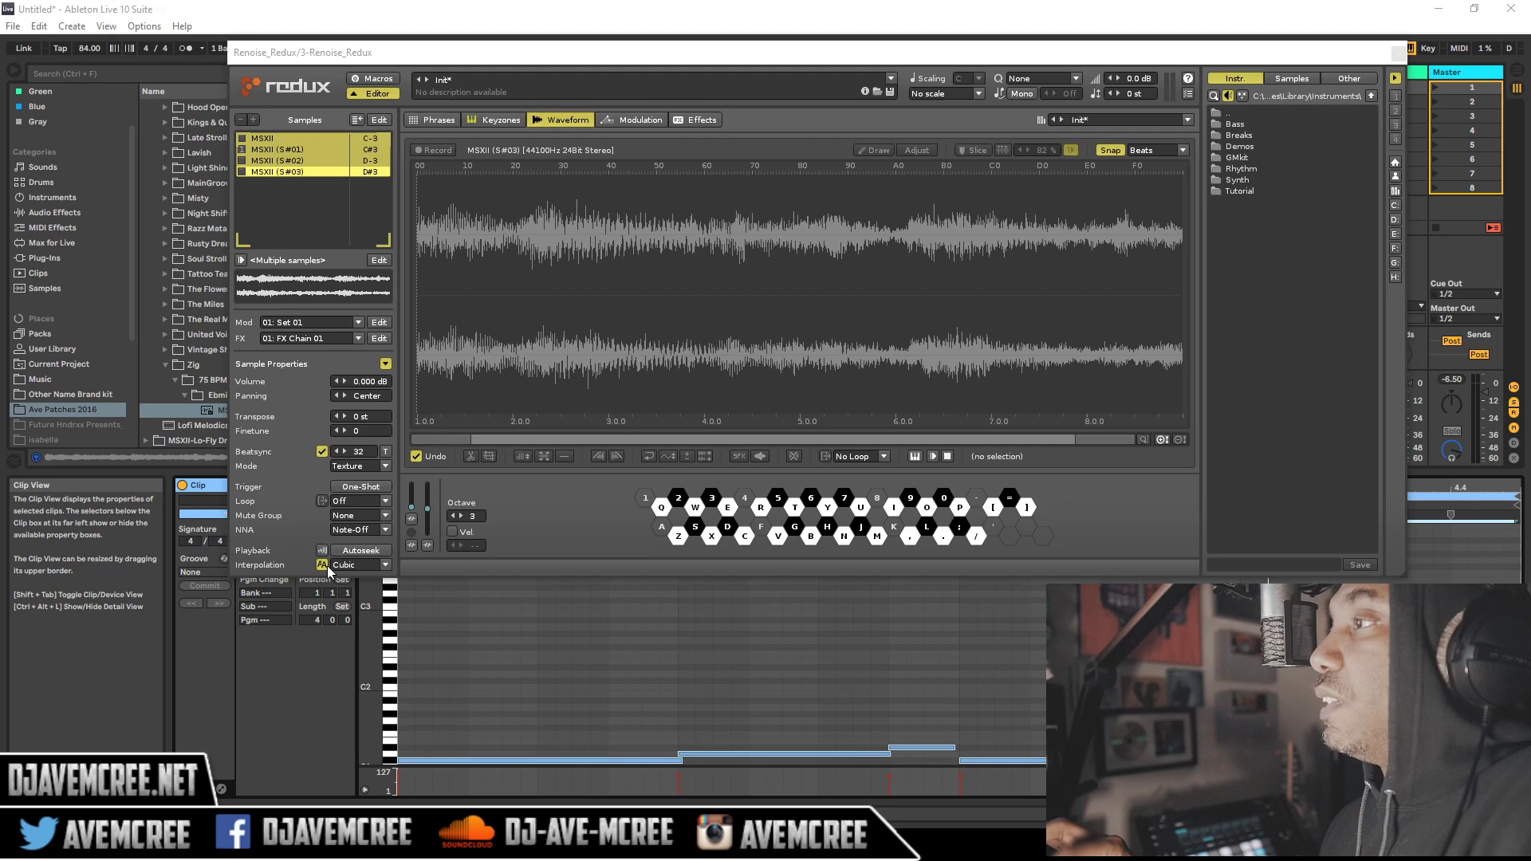
{"action": "left_click", "coordinate": [385, 565]}
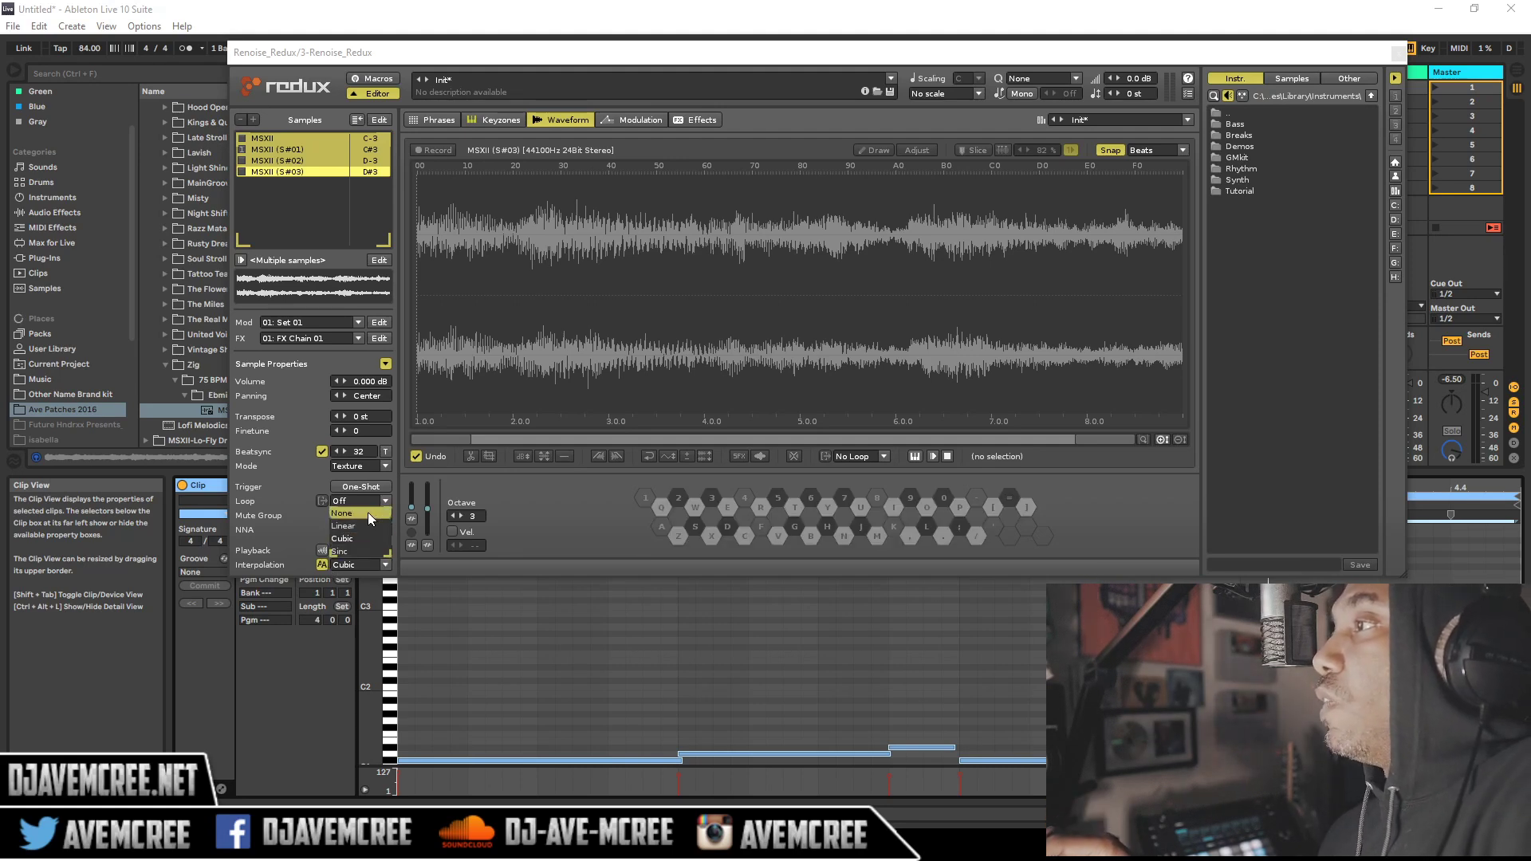
{"action": "left_click", "coordinate": [368, 526]}
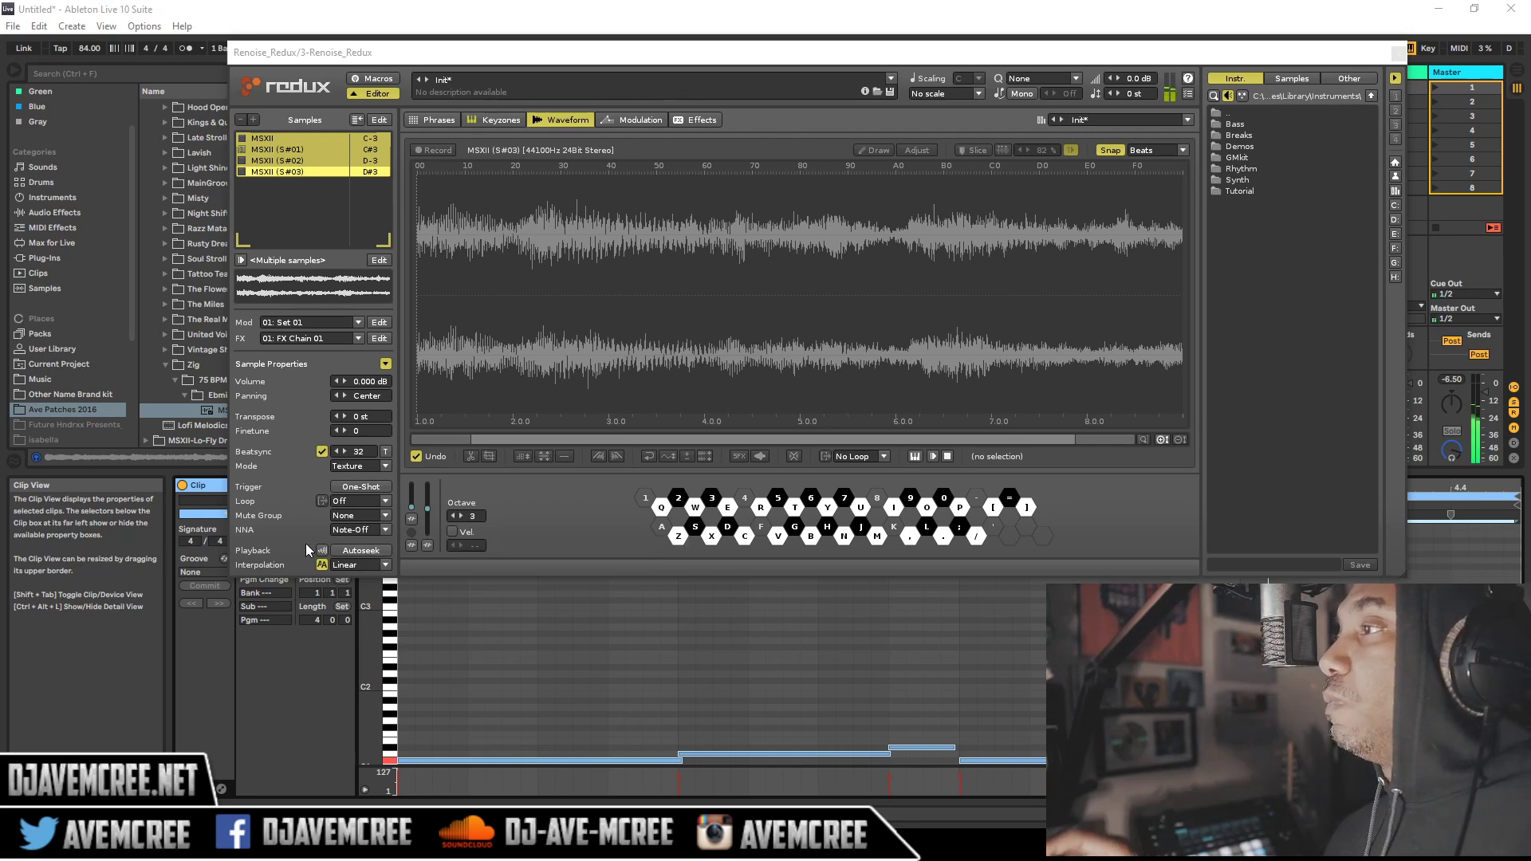
{"action": "left_click", "coordinate": [381, 561]}
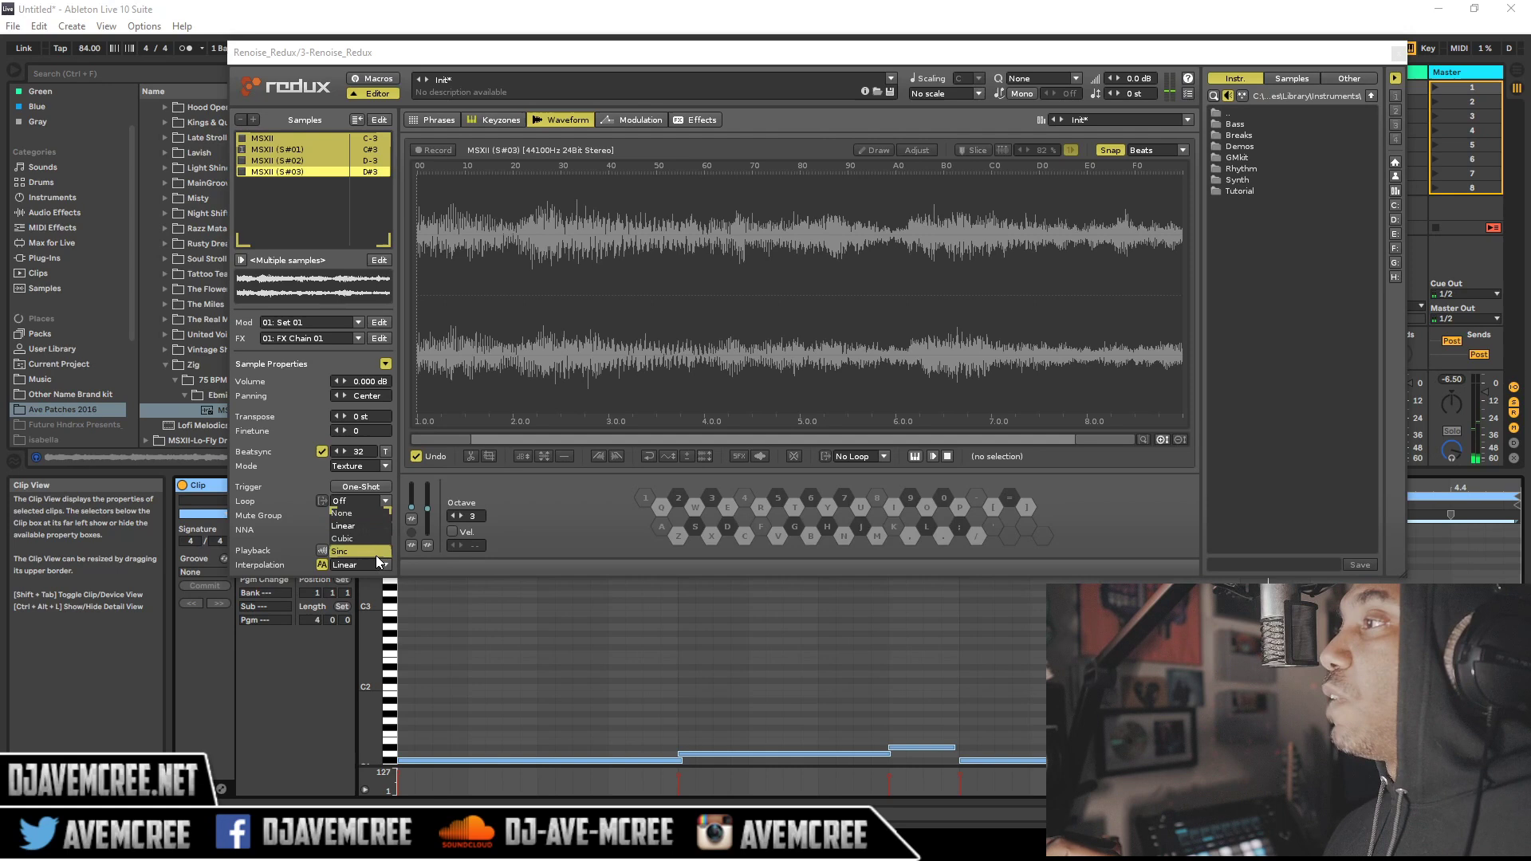
{"action": "left_click", "coordinate": [375, 555]}
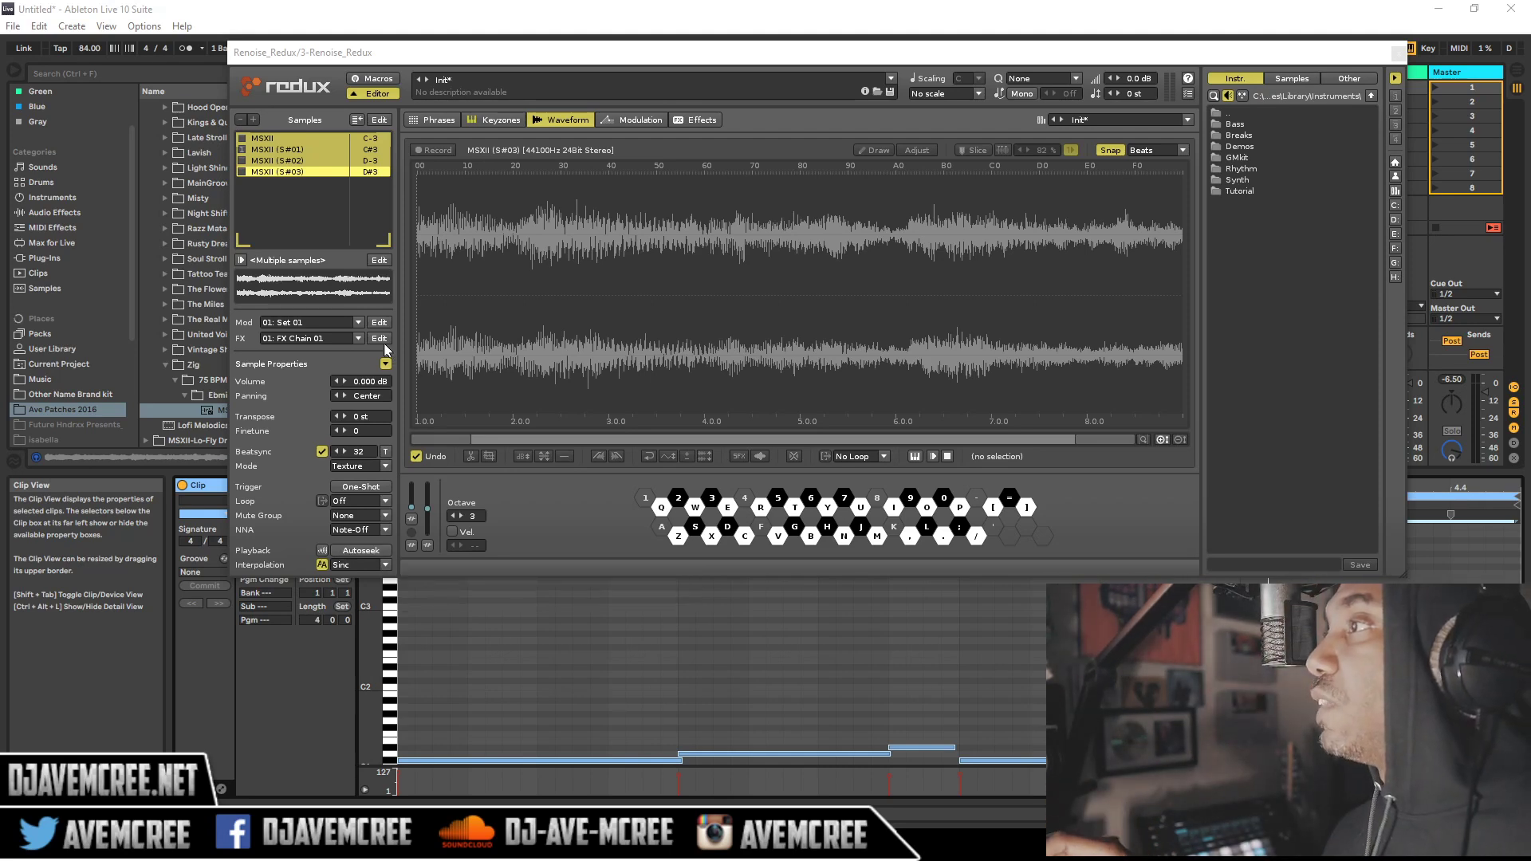
- Open the effects chain of the samples, select slice S#03, and add an Analog Filter to FX Chain 01
{"action": "left_click", "coordinate": [379, 339]}
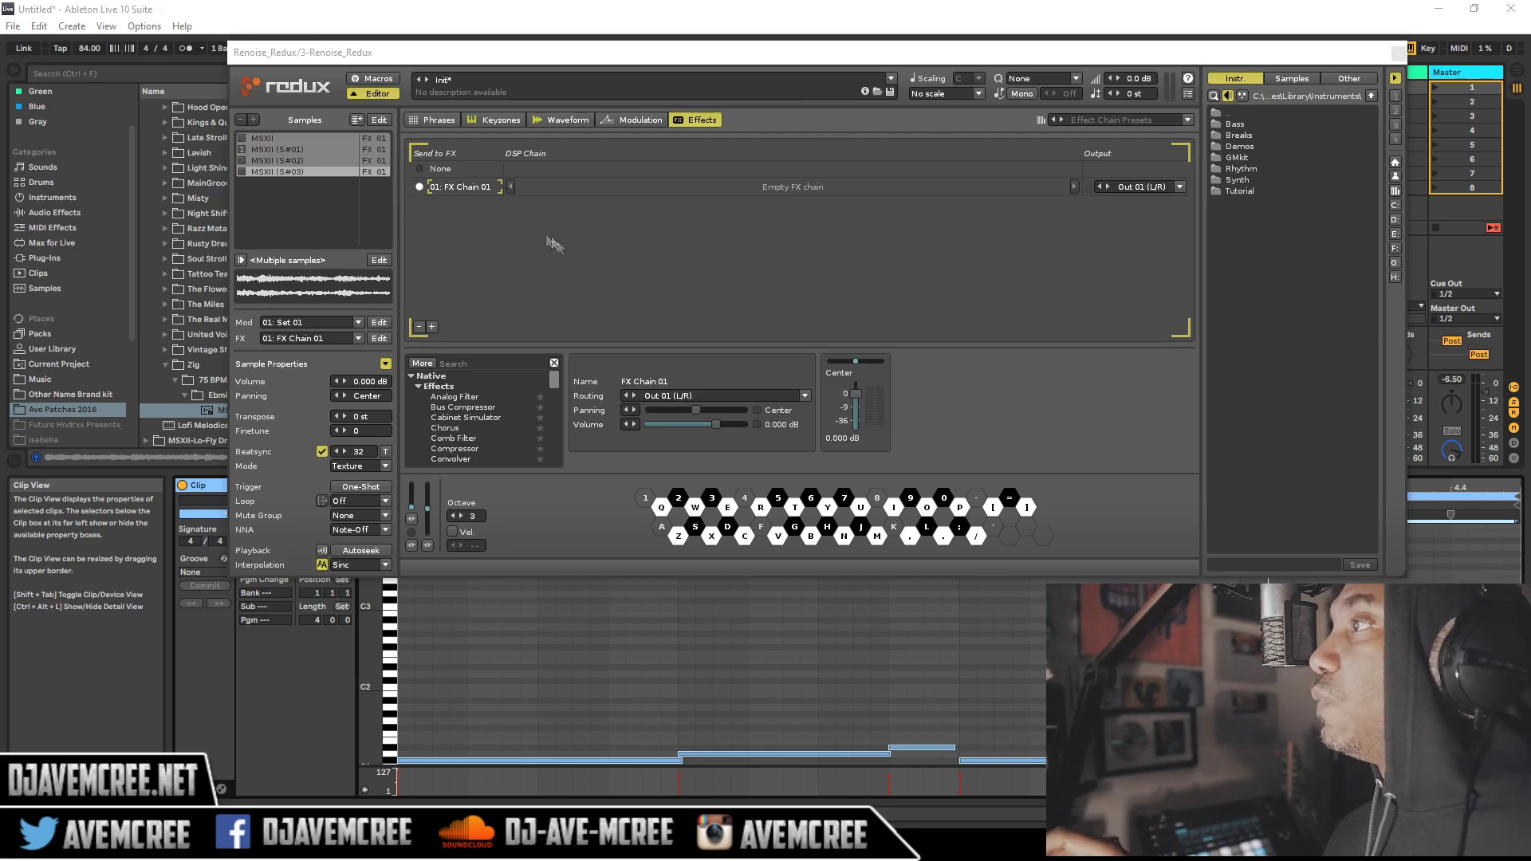
{"action": "left_click", "coordinate": [330, 174]}
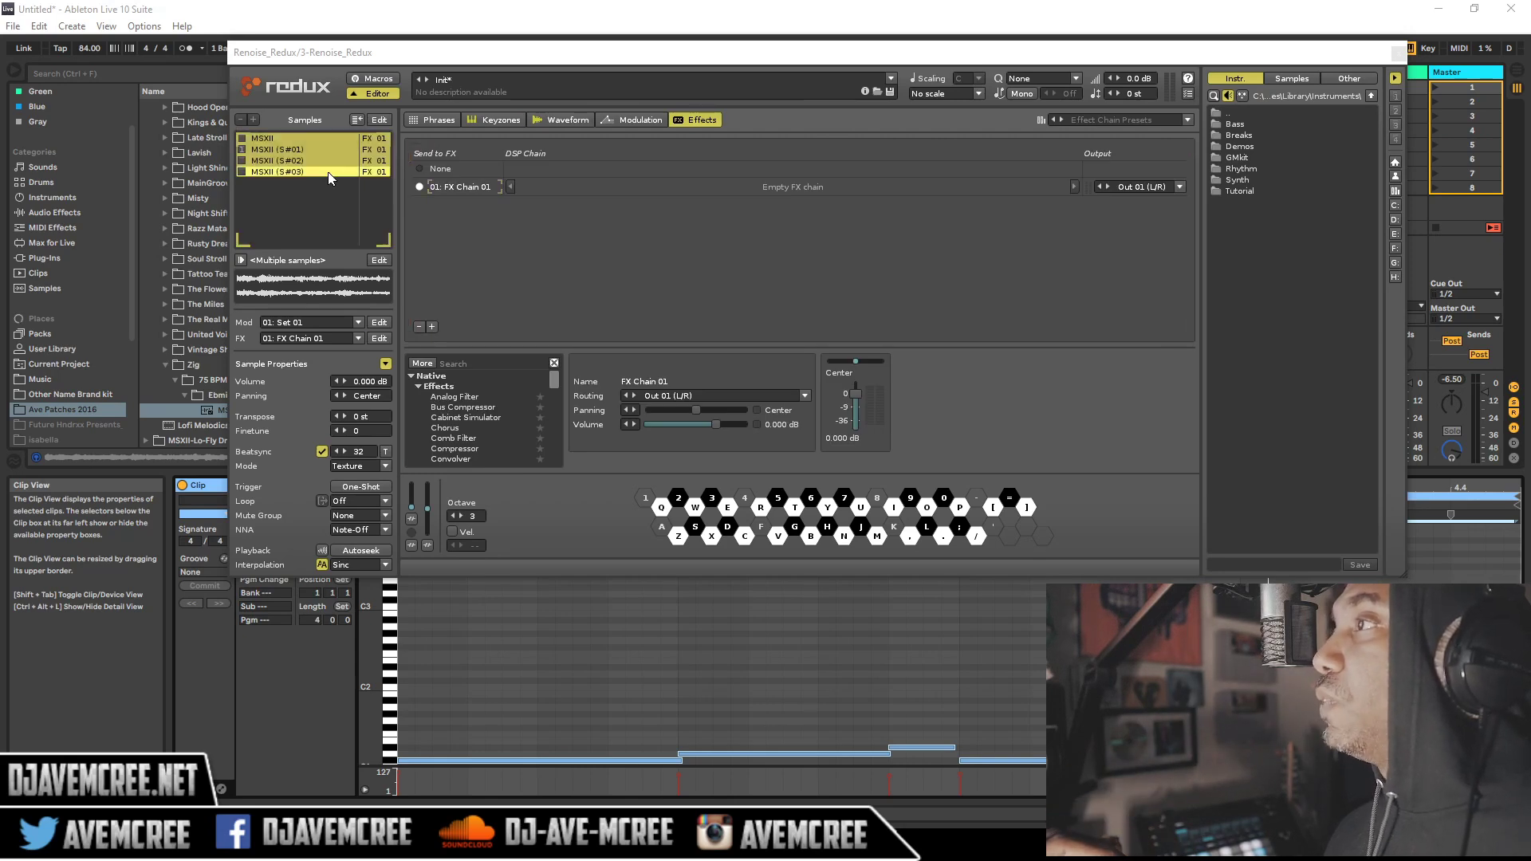
{"action": "left_click", "coordinate": [328, 172]}
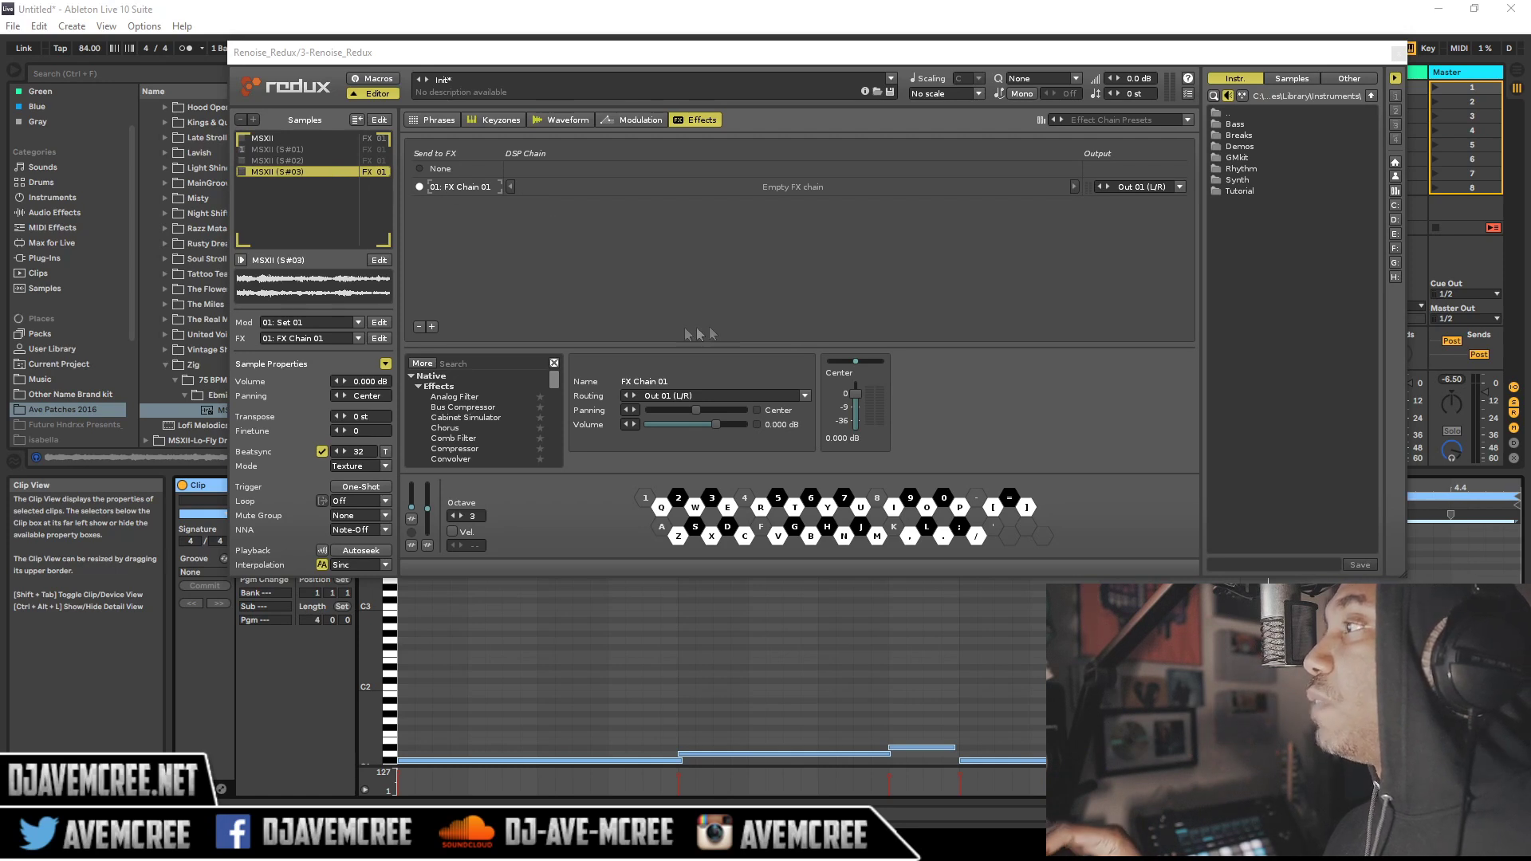
{"action": "double_click", "coordinate": [498, 396]}
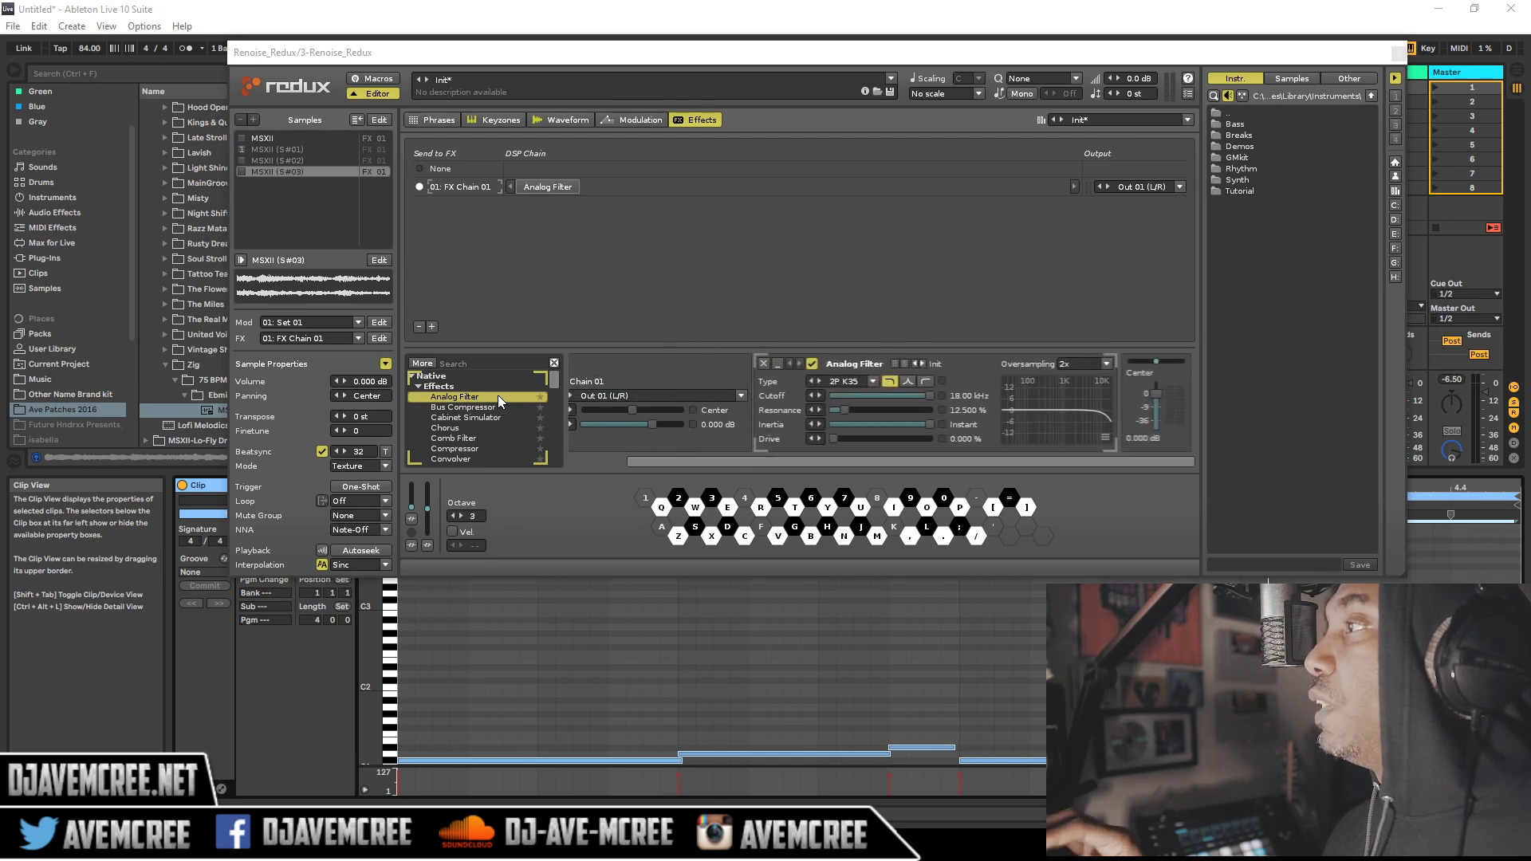
- Add the Chorus and LofiMat effects to FX Chain 01 after the Analog Filter
{"action": "scroll", "coordinate": [502, 422], "scroll_direction": "down", "scroll_amount": 3}
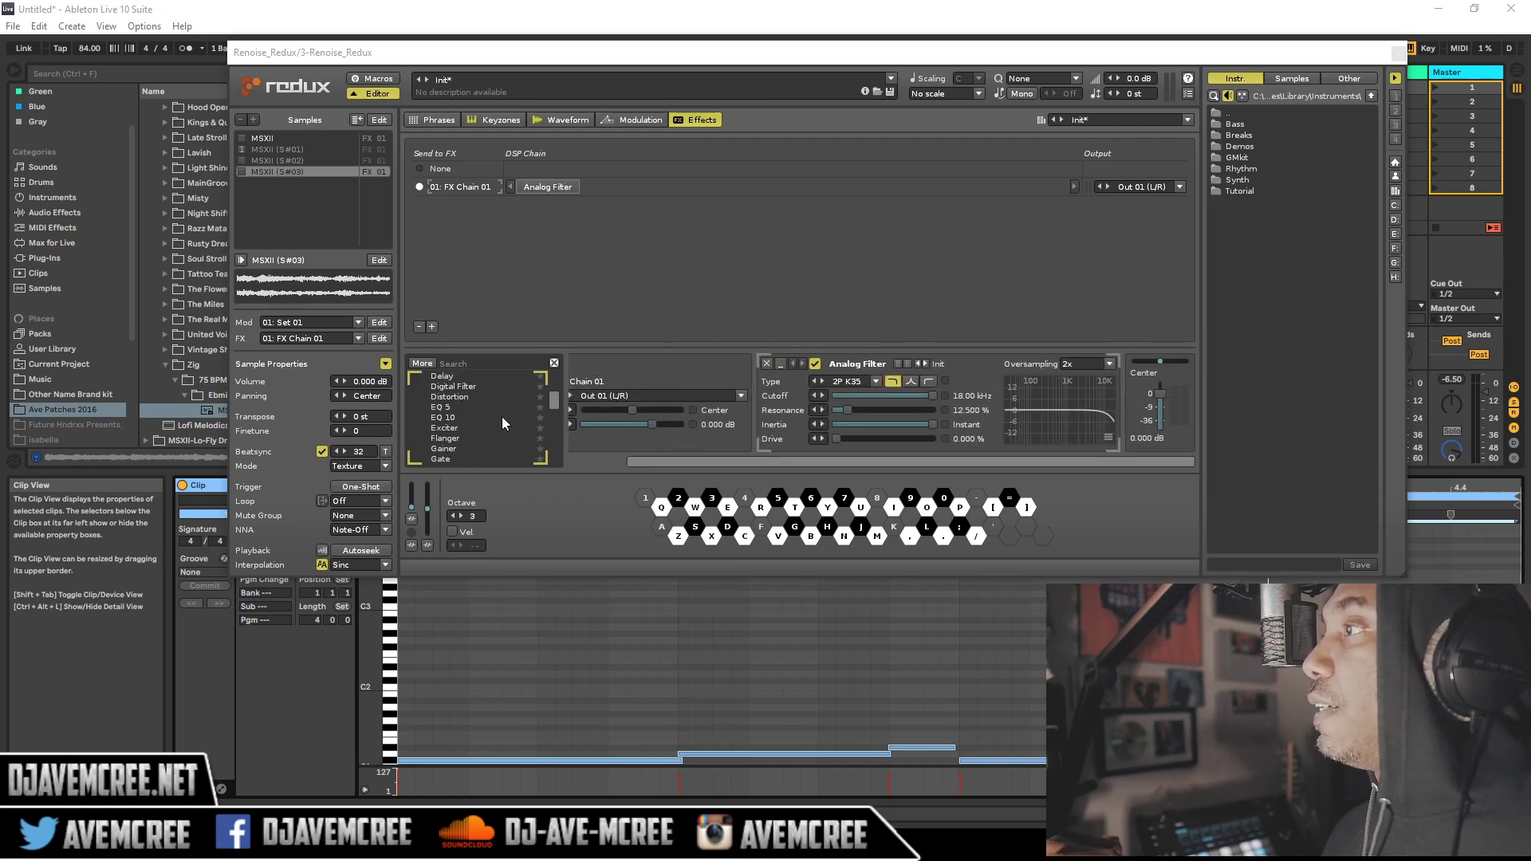
{"action": "scroll", "coordinate": [503, 423], "scroll_direction": "up", "scroll_amount": 3}
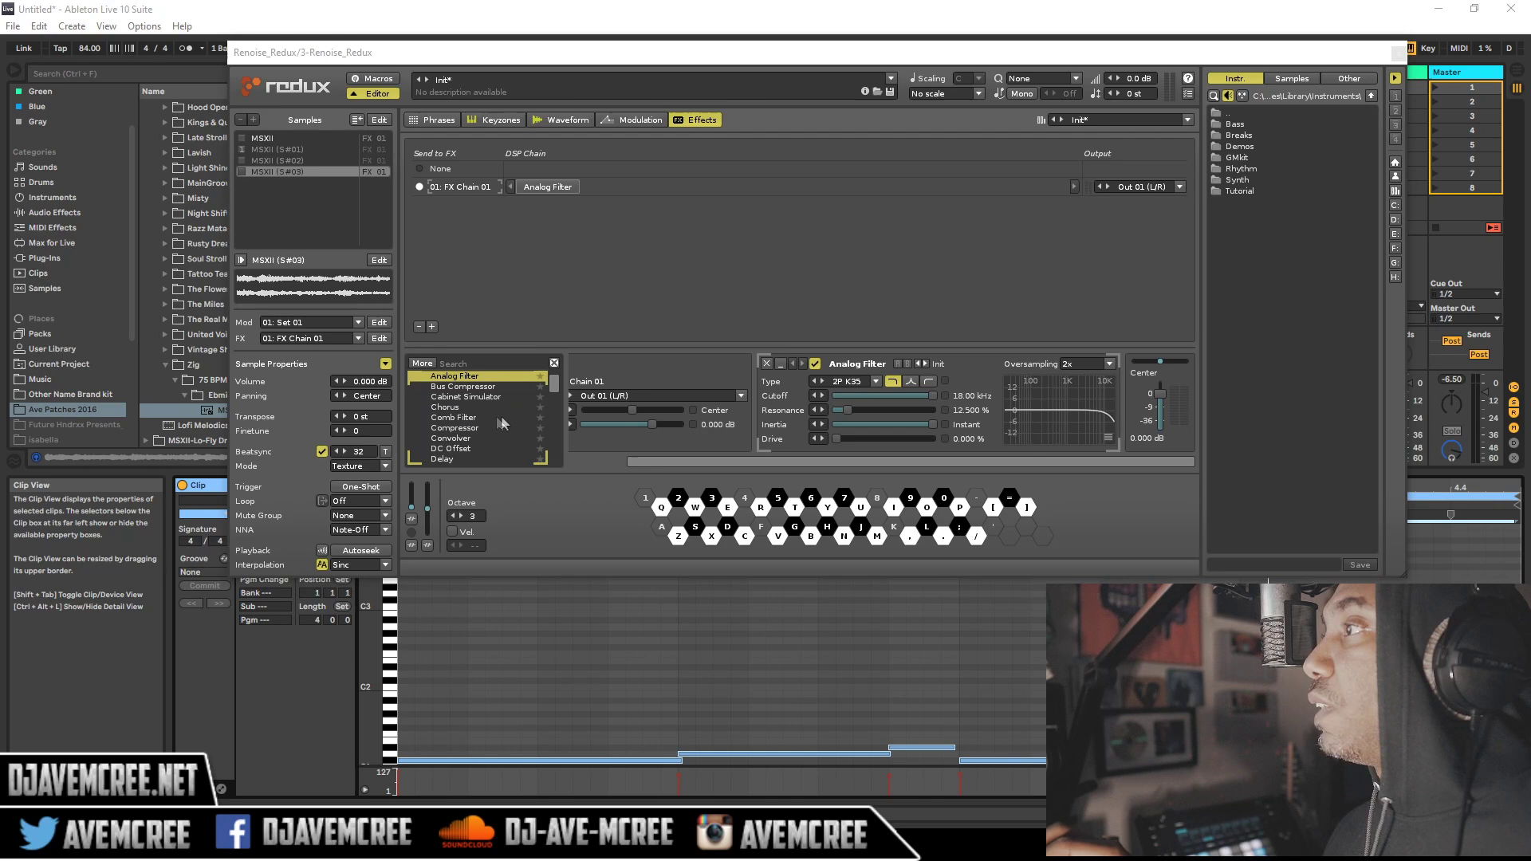
{"action": "double_click", "coordinate": [477, 407]}
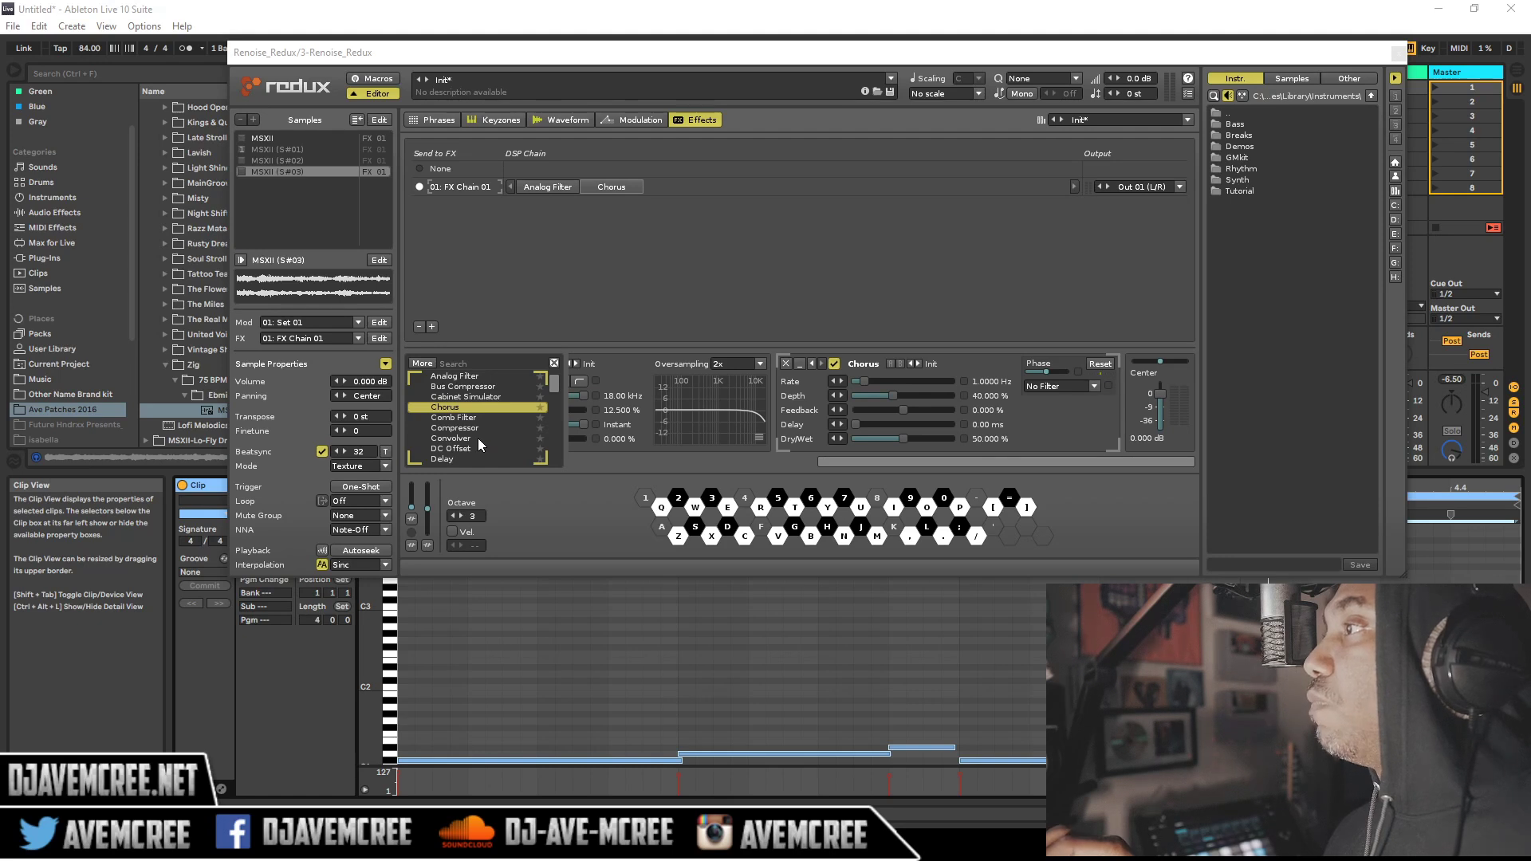
{"action": "scroll", "coordinate": [479, 444], "scroll_direction": "down", "scroll_amount": 5}
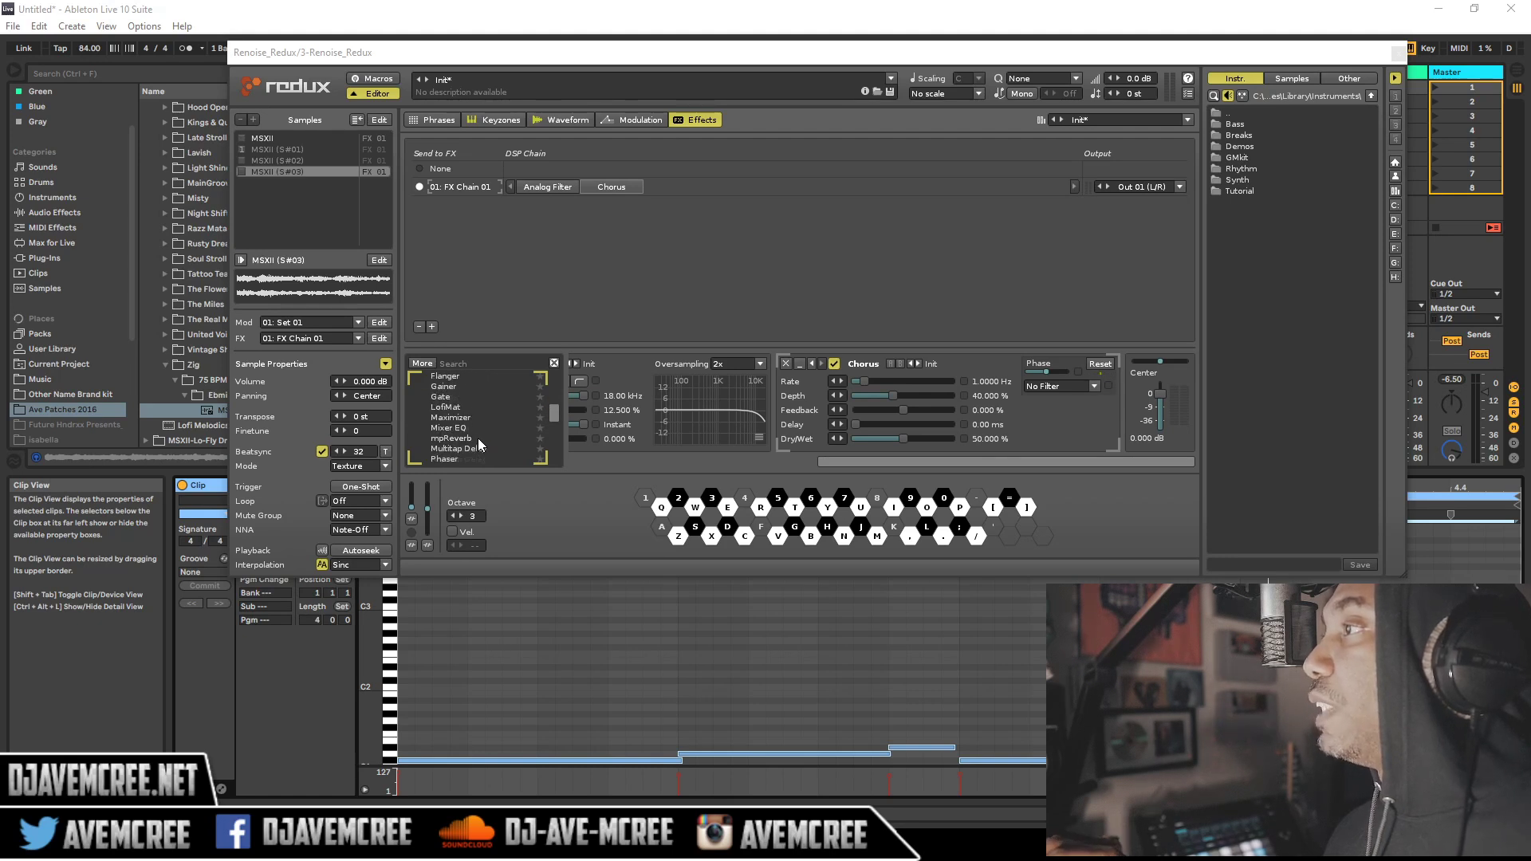
{"action": "double_click", "coordinate": [461, 386]}
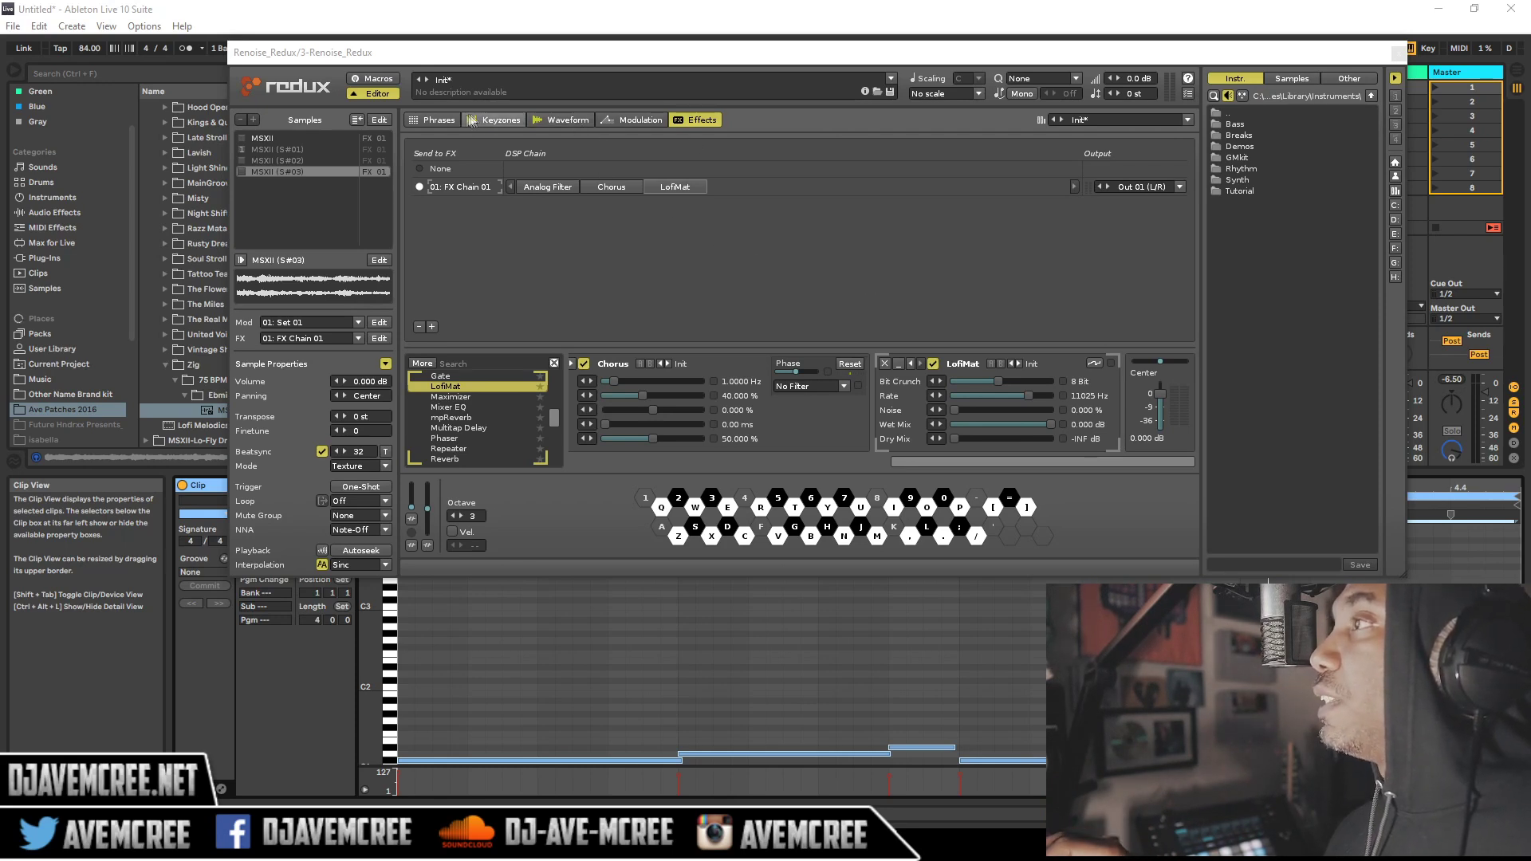
- Create a new phrase for the sliced instrument and audition it briefly
{"action": "left_click", "coordinate": [452, 119]}
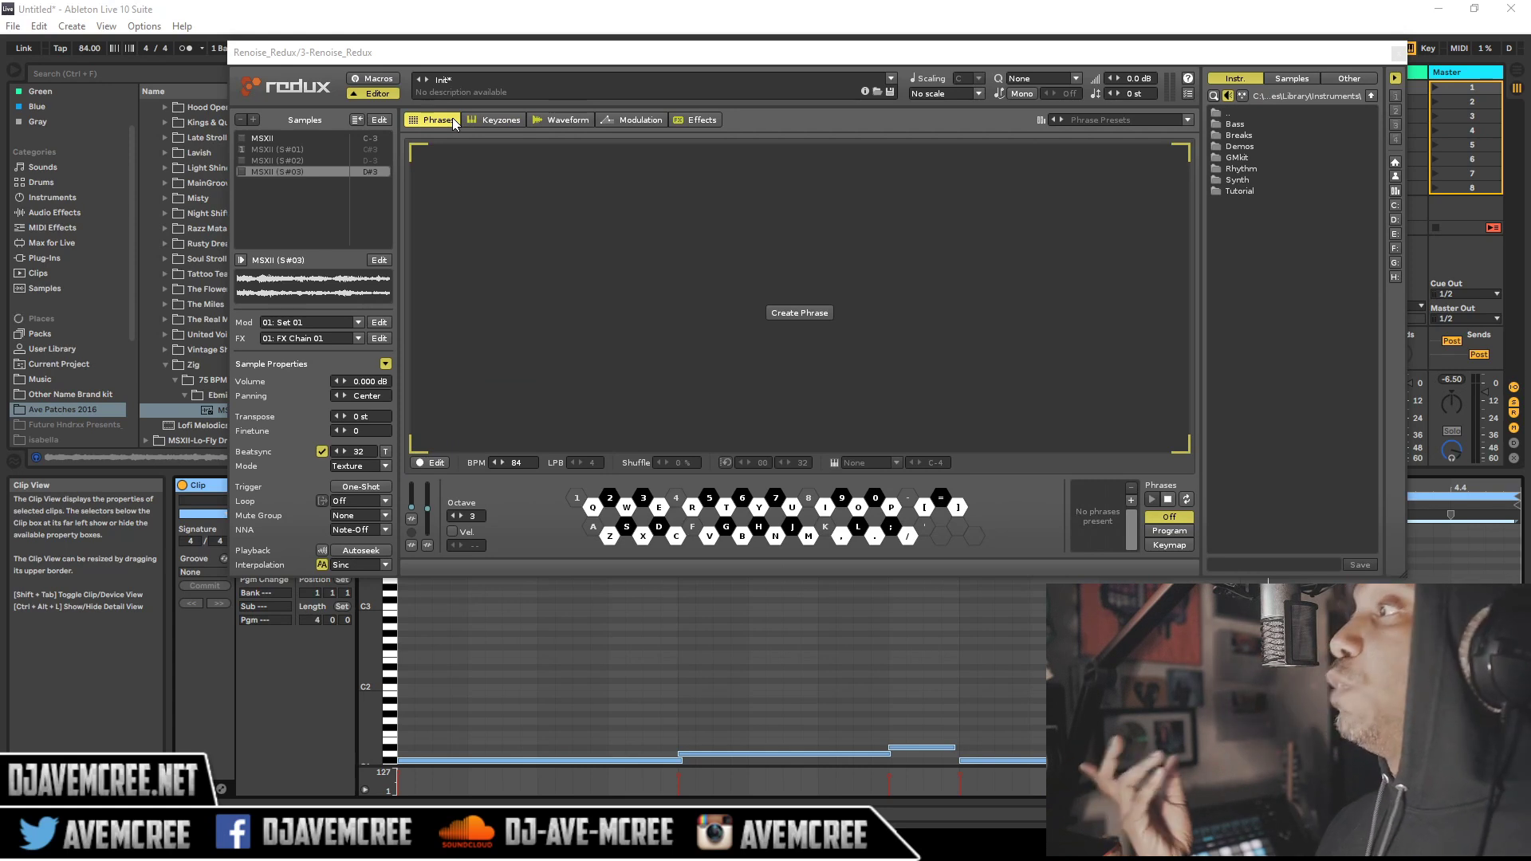
{"action": "left_click", "coordinate": [812, 314]}
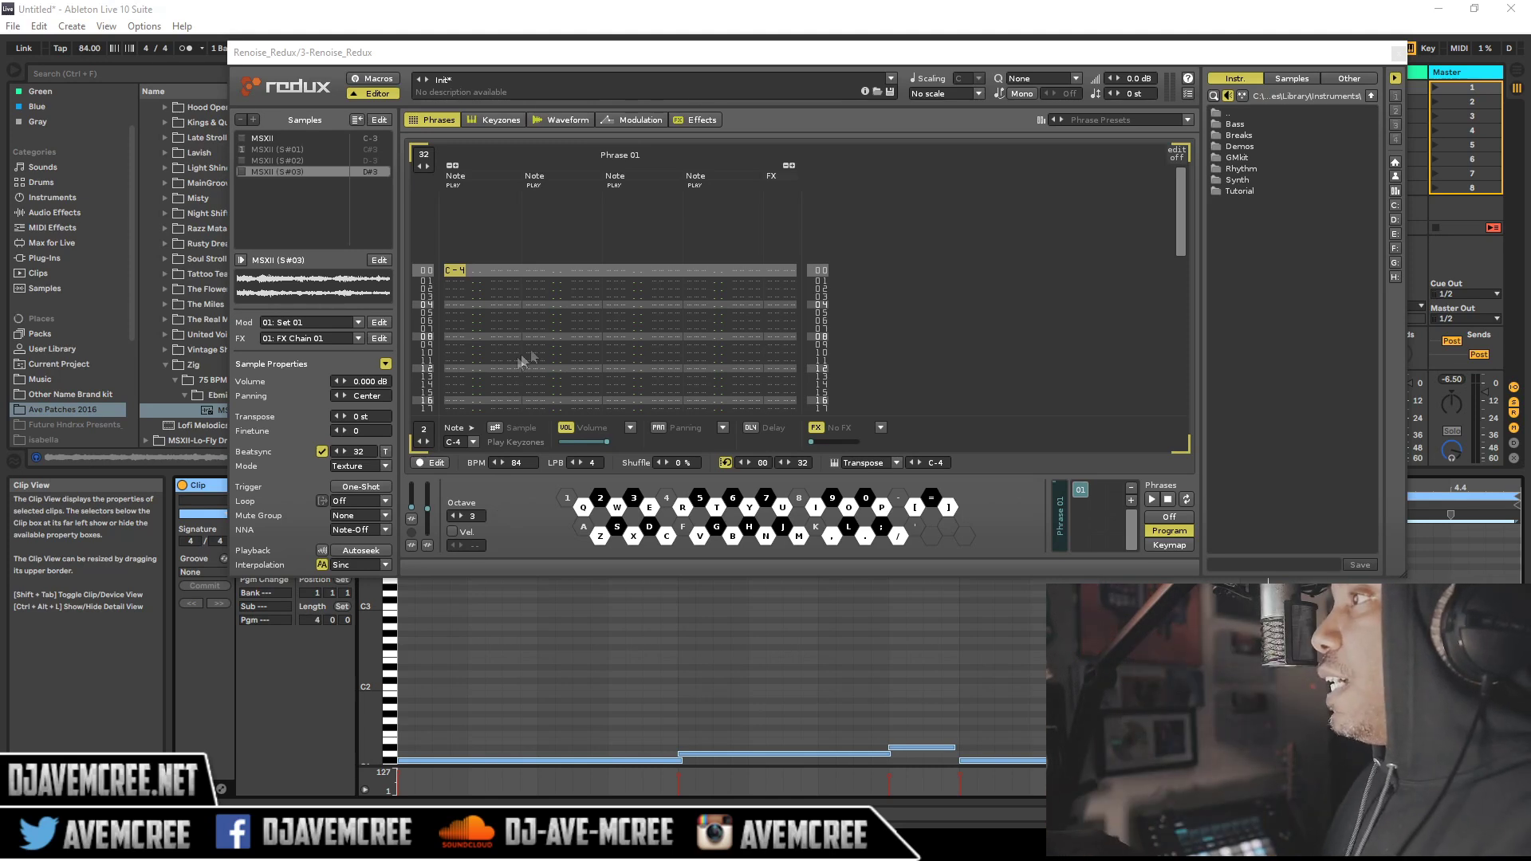
{"action": "left_click", "coordinate": [1152, 500]}
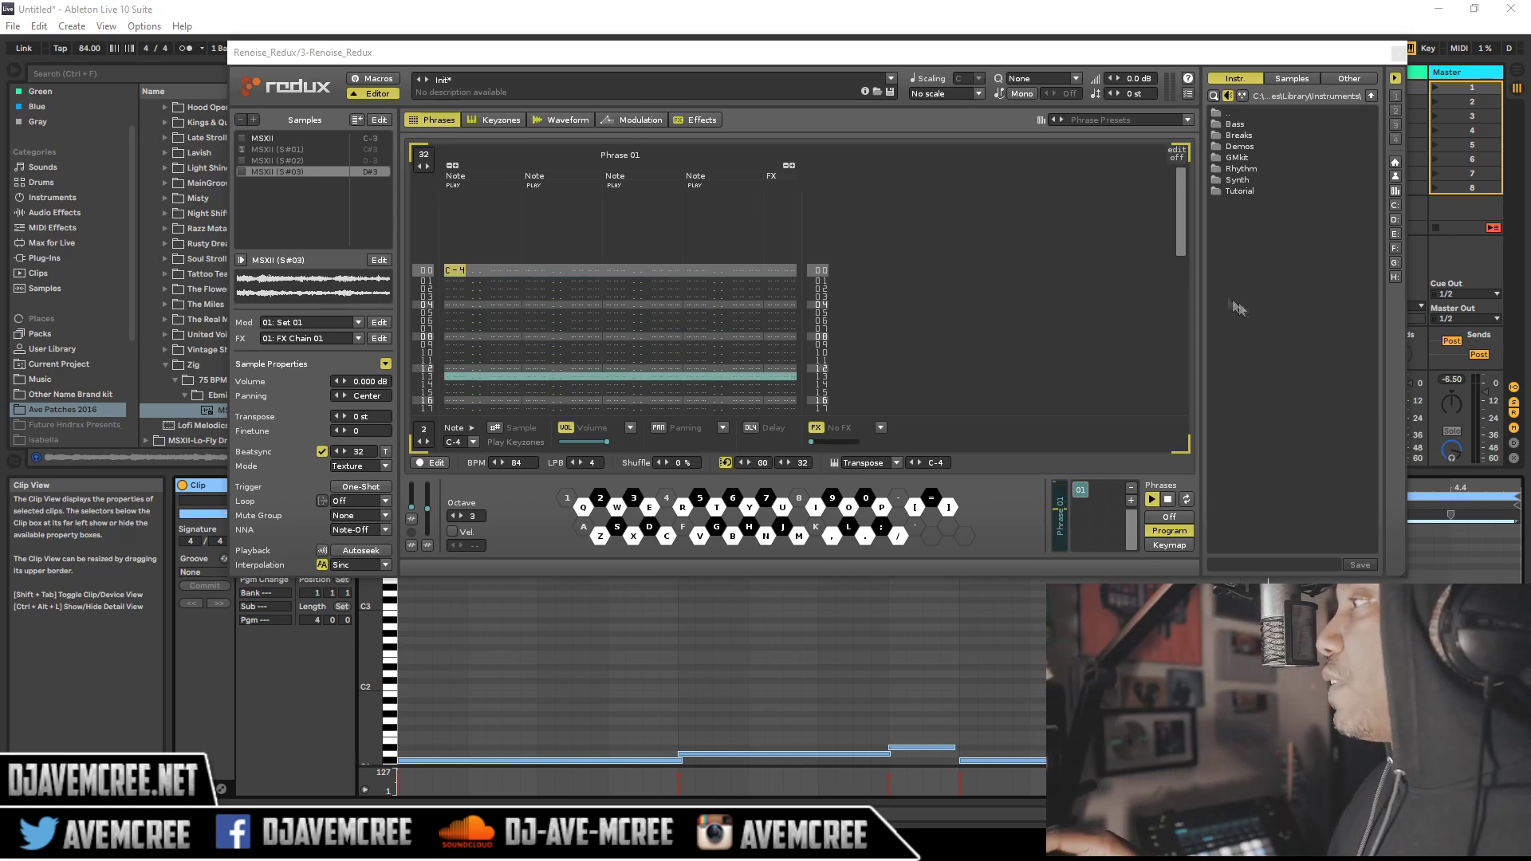
{"action": "mouse_move", "coordinate": [1180, 237]}
{"action": "left_mouse_down"}
{"action": "mouse_move", "coordinate": [1174, 343]}
{"action": "mouse_move", "coordinate": [1162, 212]}
{"action": "left_mouse_up"}
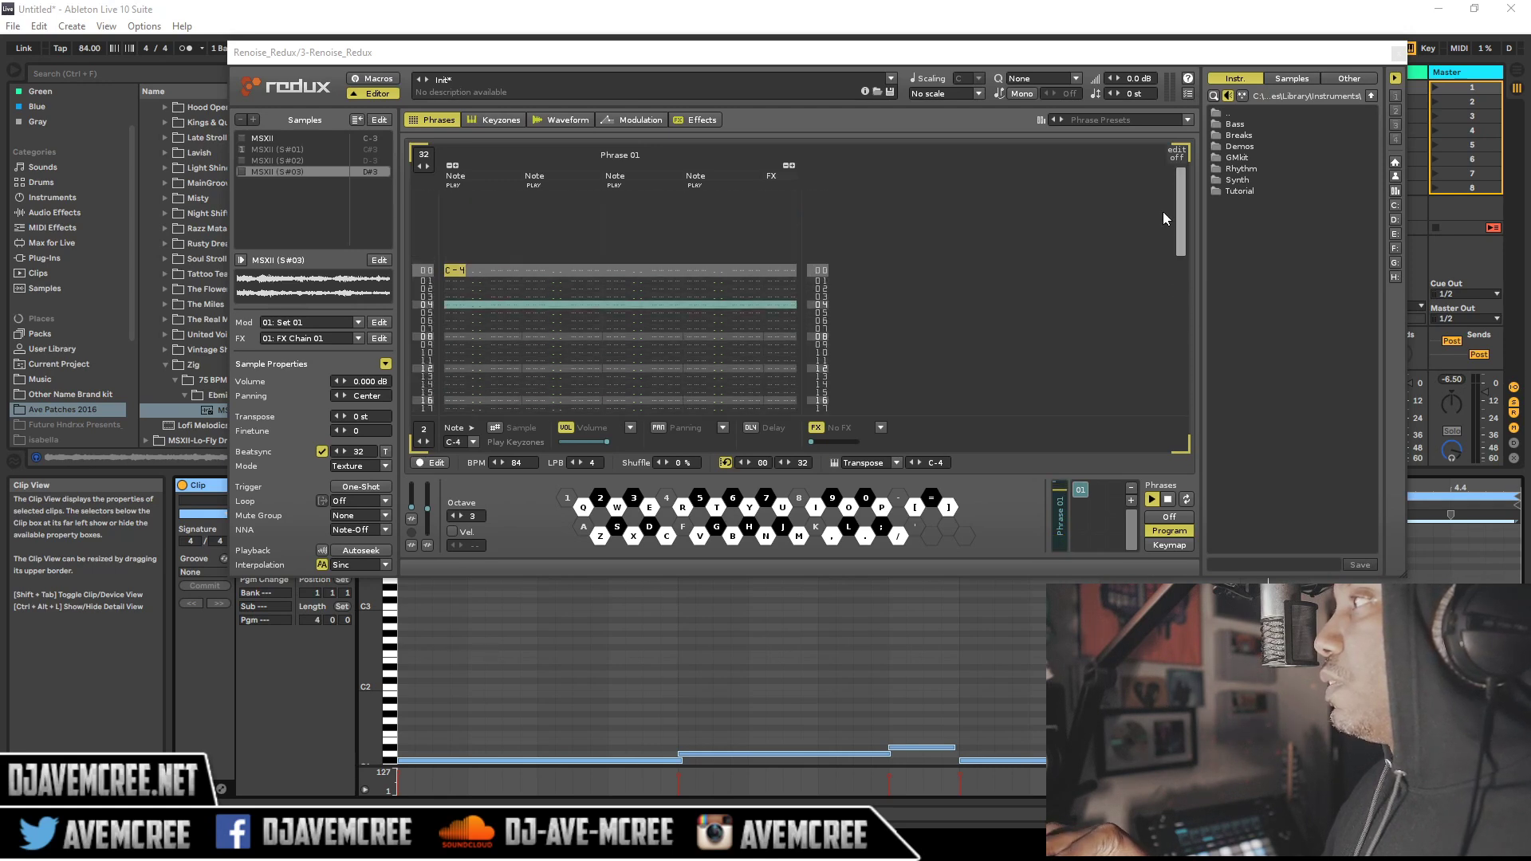
{"action": "left_click", "coordinate": [1177, 152]}
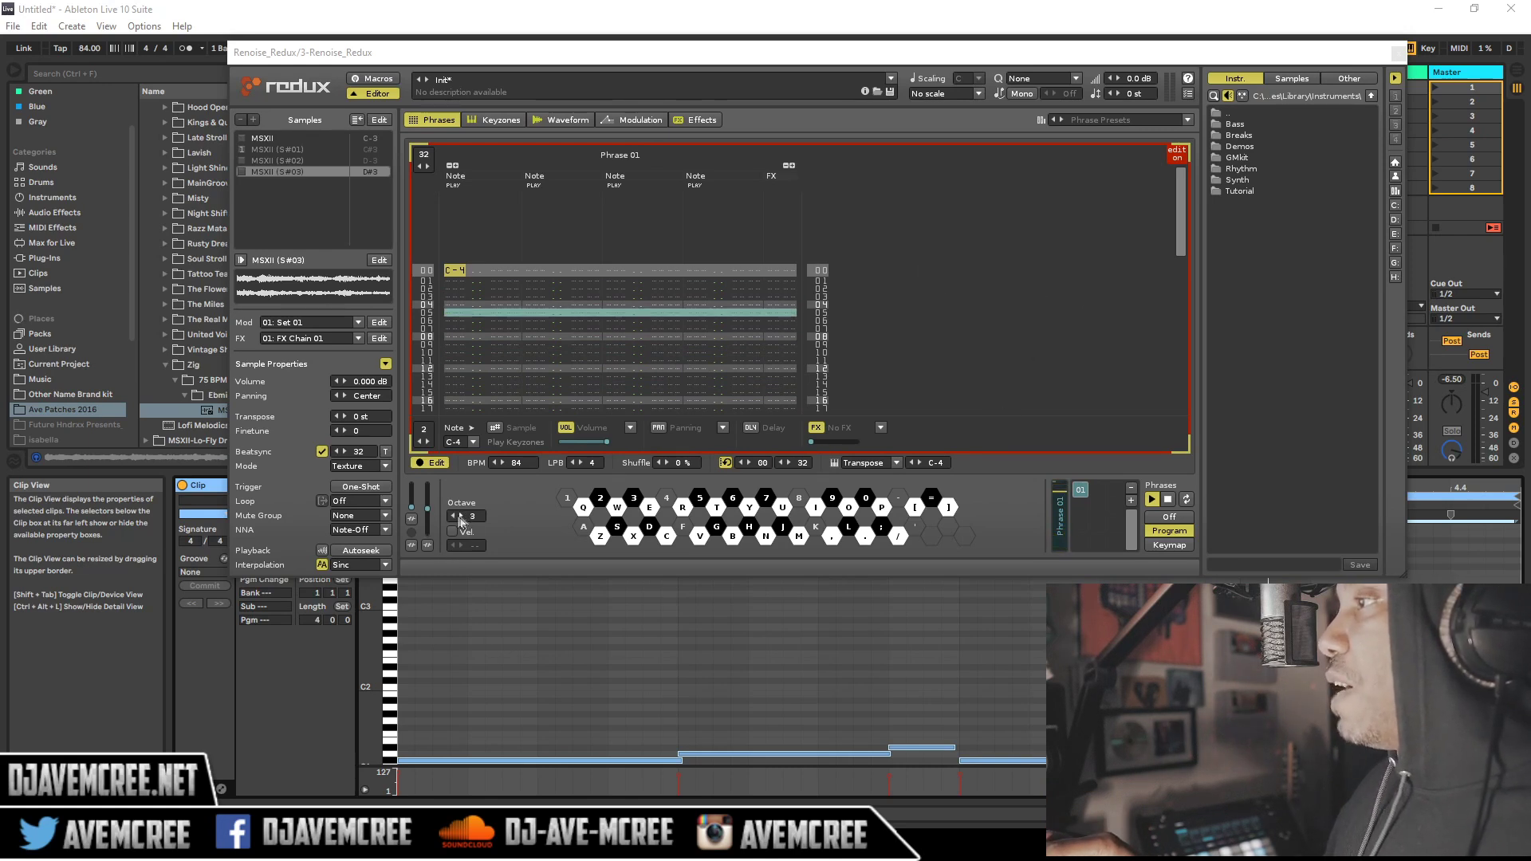
{"action": "left_click", "coordinate": [441, 463]}
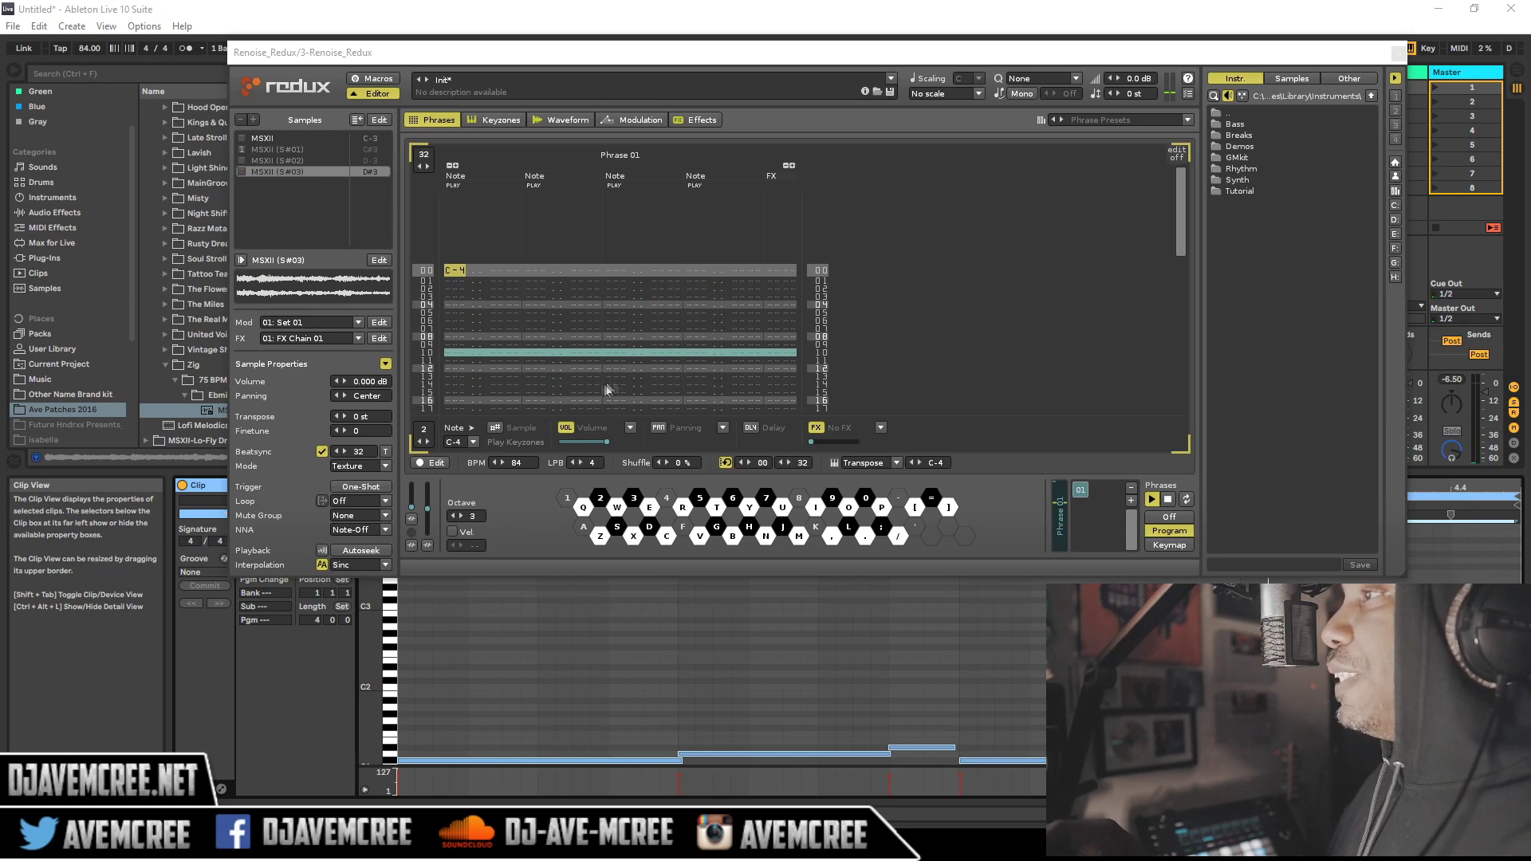
{"action": "left_click", "coordinate": [1166, 501]}
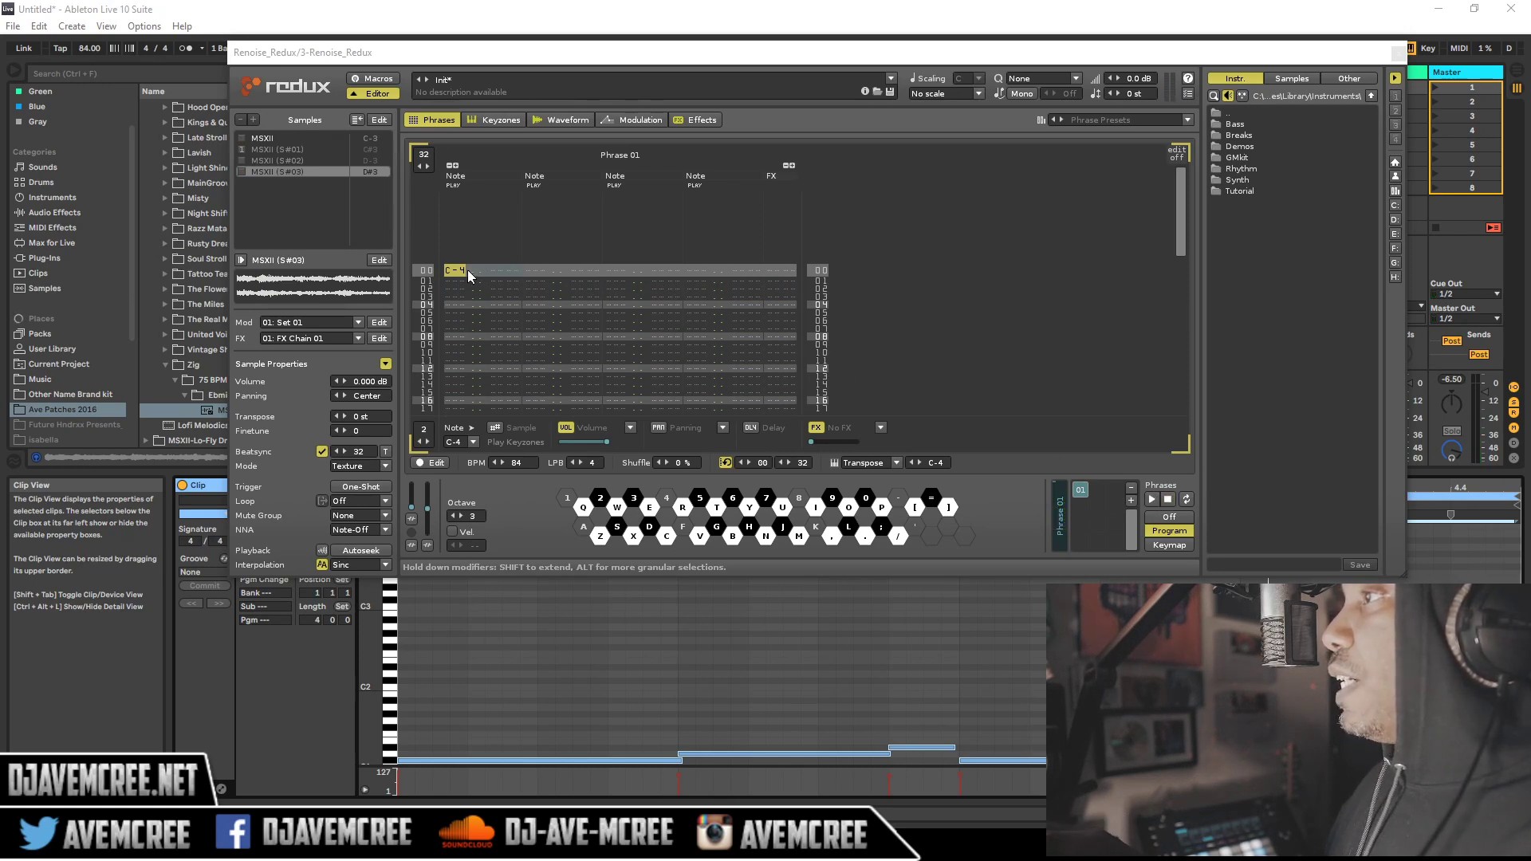
- Enable phrase editing and enter C#3 at row 00, D-3 at row 04, and D#3 on every second row from 06 to 14
{"action": "left_click", "coordinate": [437, 463]}
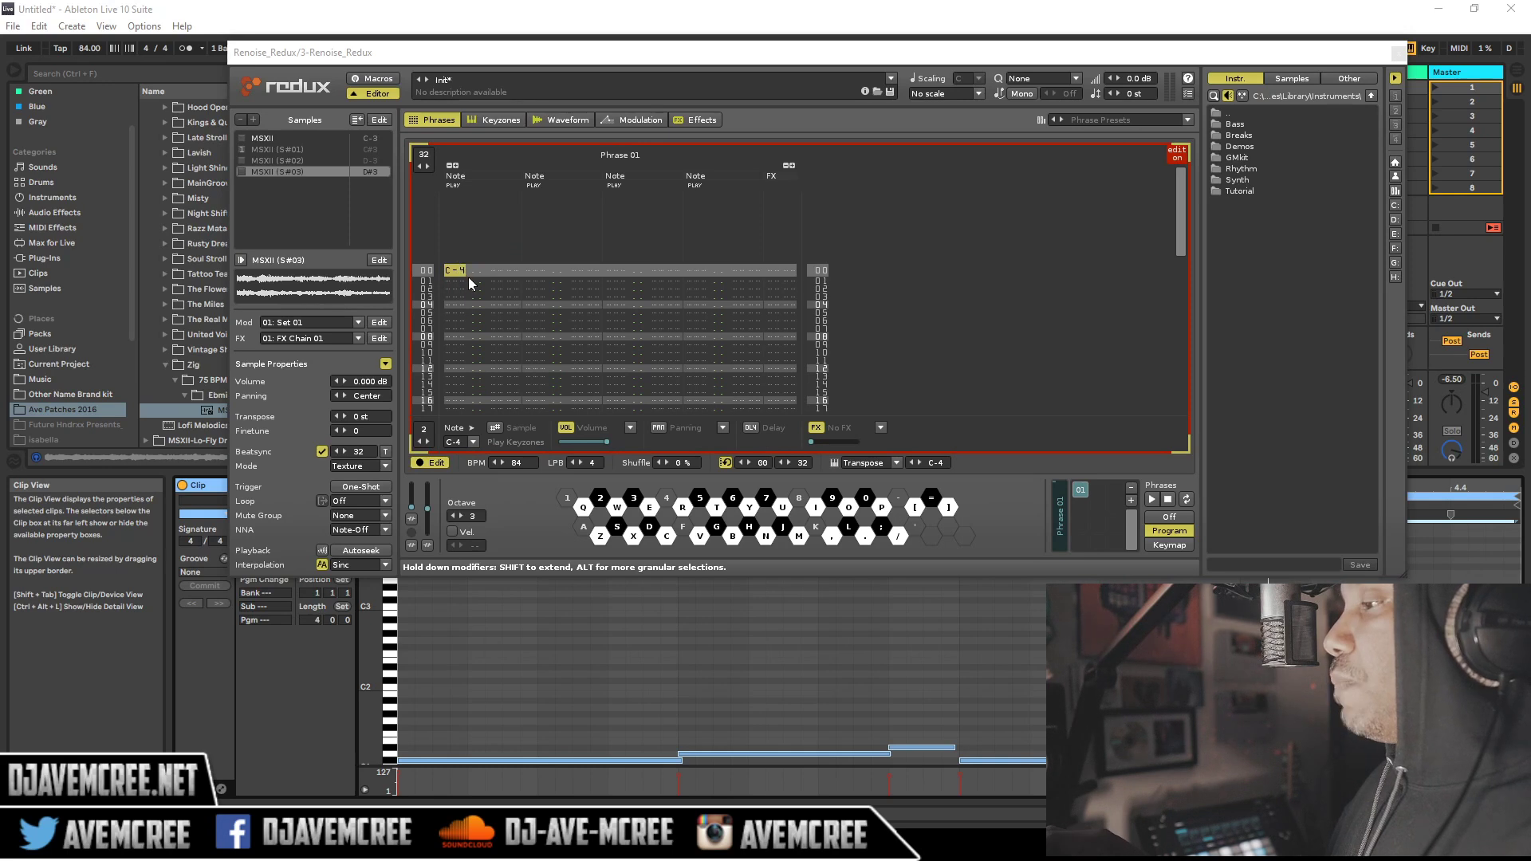
{"action": "key", "text": "s"}
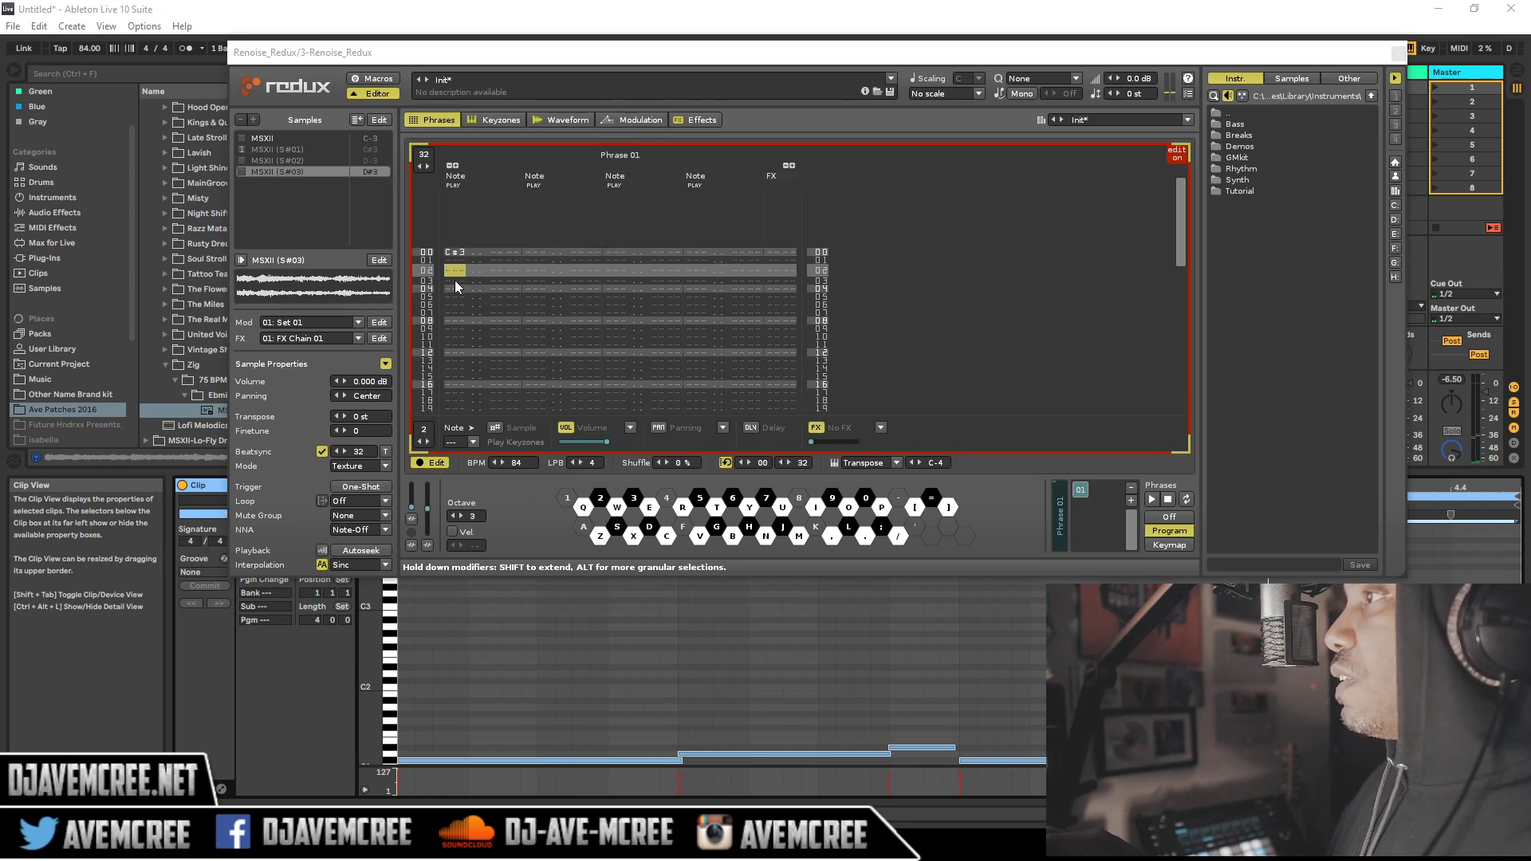
{"action": "key", "text": "Down"}
{"action": "key", "text": "Down"}
{"action": "key", "text": "x"}
{"action": "key", "text": "d"}
{"action": "key", "text": "d"}
{"action": "key", "text": "d"}
{"action": "key", "text": "d"}
{"action": "key", "text": "d"}
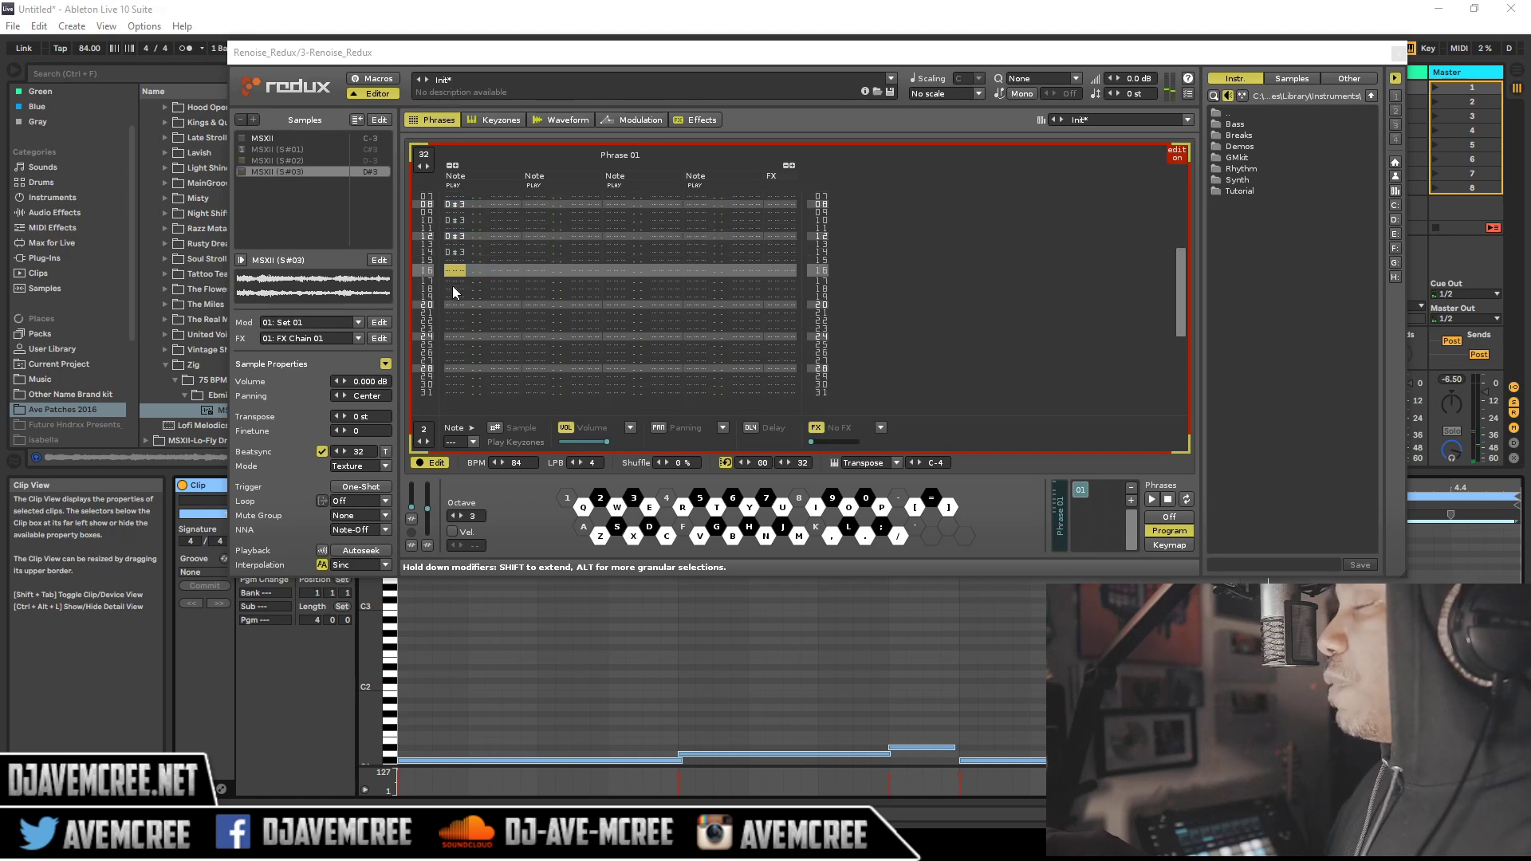
- Continue the phrase's first note column with D-3 at row 16, C-3 at row 24, and D-3 at row 28
{"action": "key", "text": "x"}
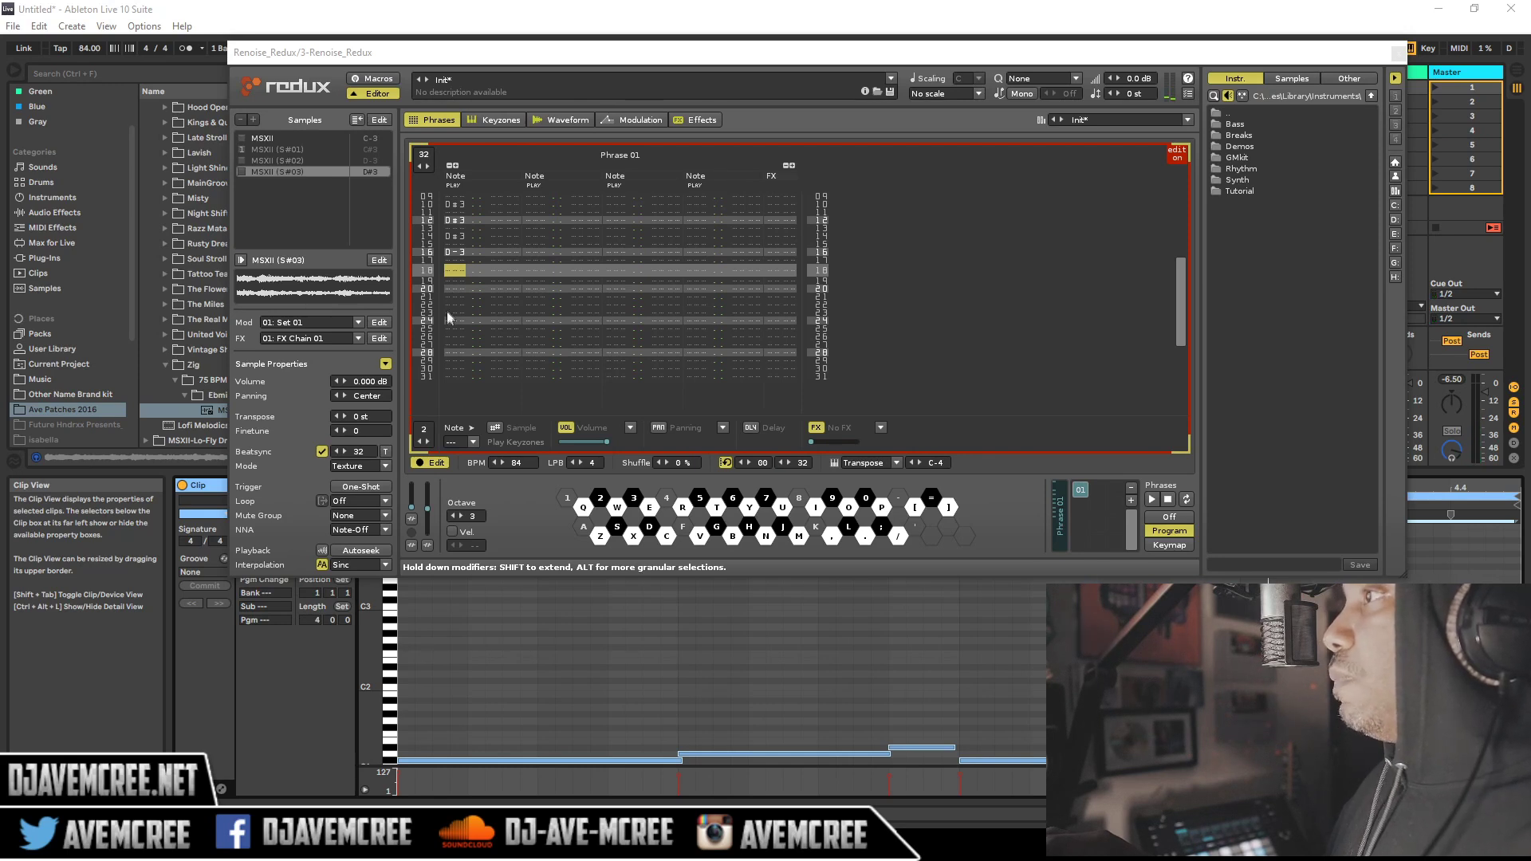
{"action": "key", "text": "Down"}
{"action": "key", "text": "Down"}
{"action": "key", "text": "Down"}
{"action": "key", "text": "Down"}
{"action": "key", "text": "Down"}
{"action": "key", "text": "Down"}
{"action": "key", "text": "z"}
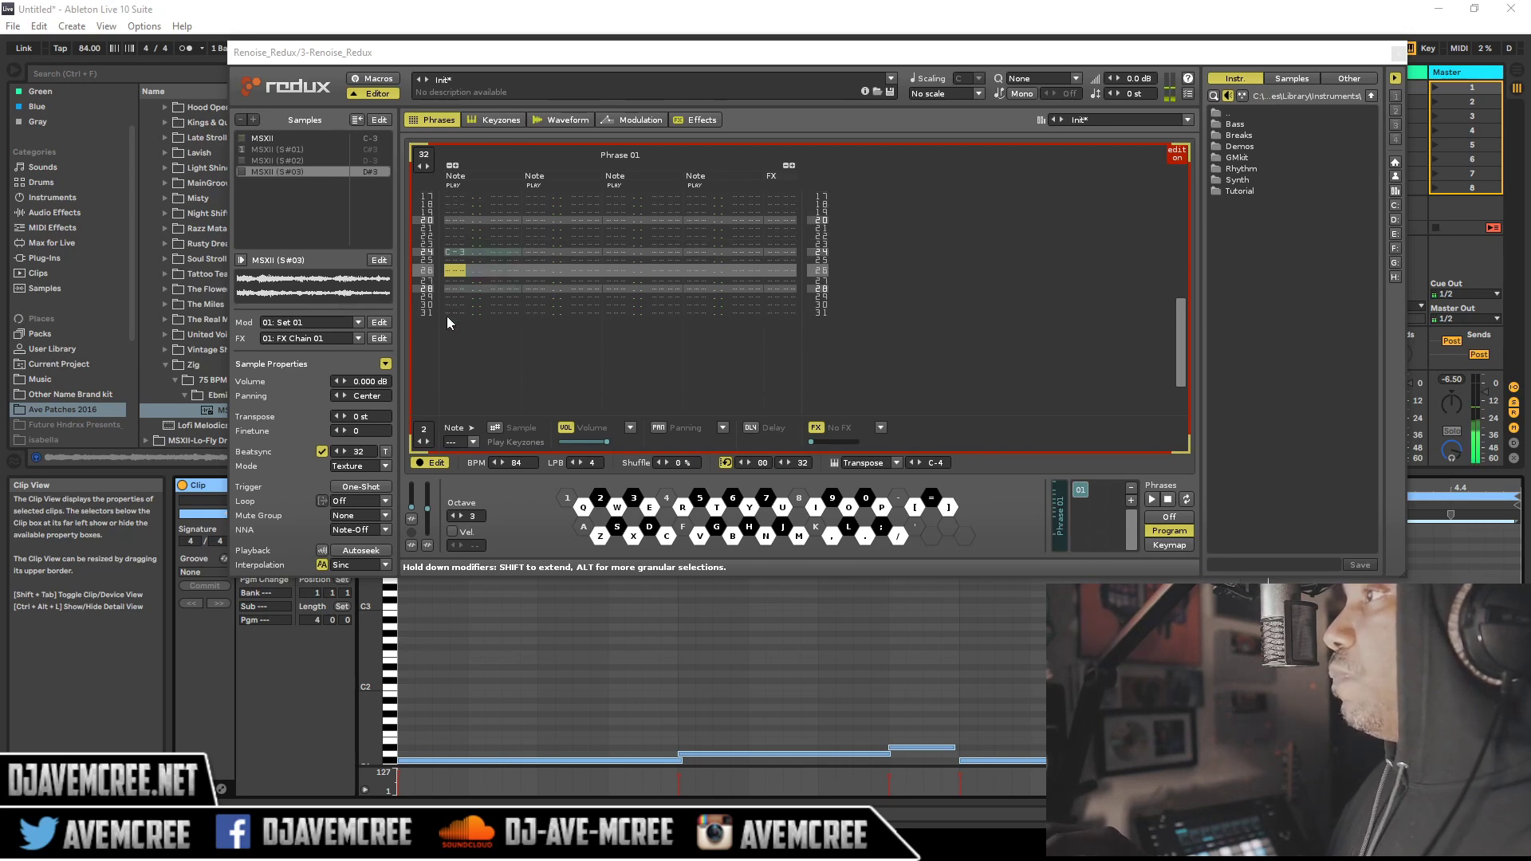
{"action": "key", "text": "Down"}
{"action": "key", "text": "Down"}
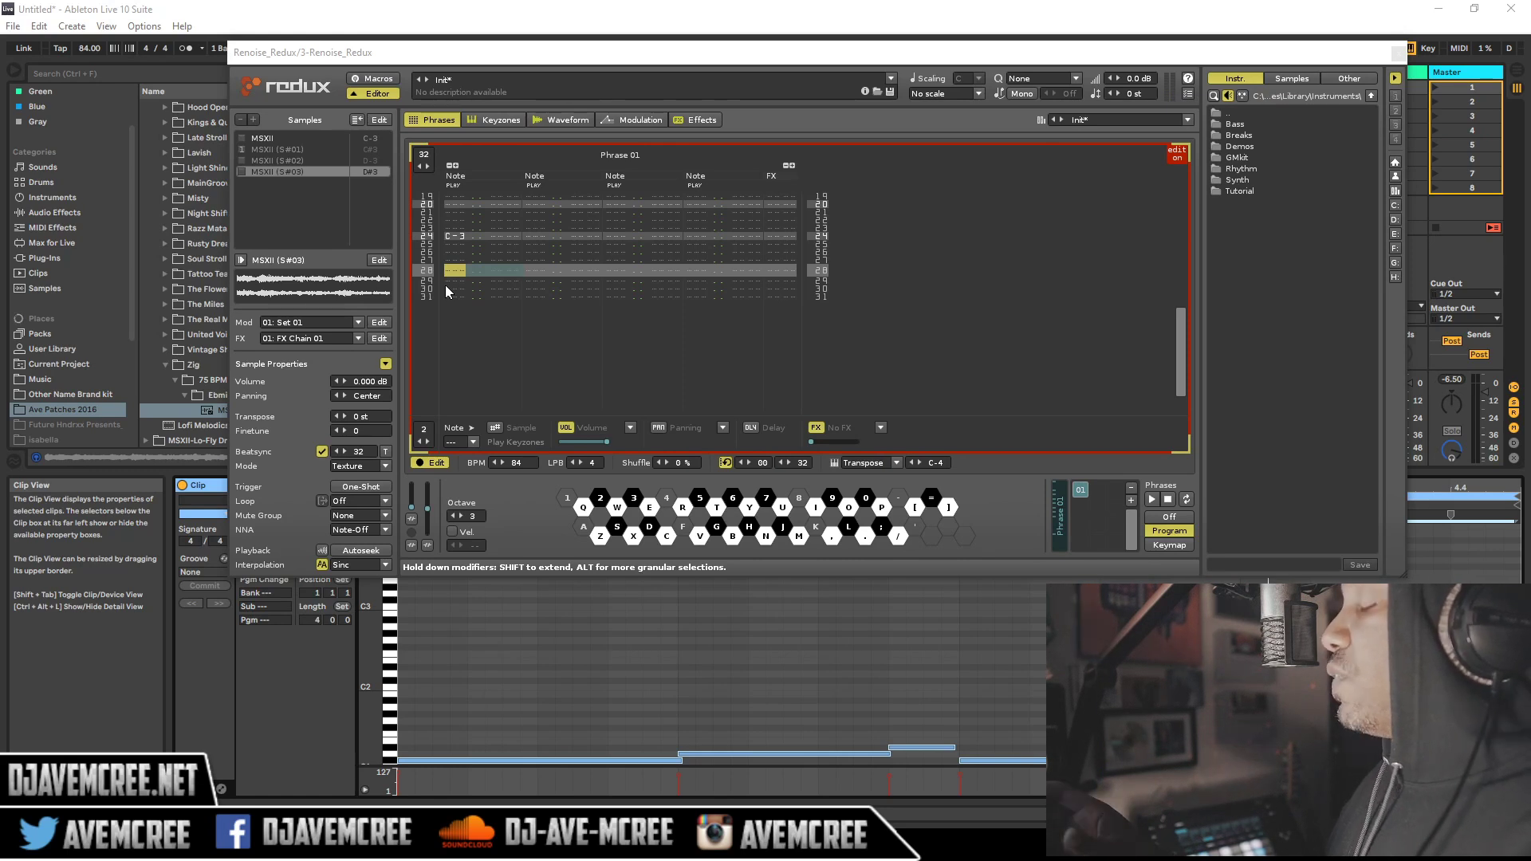
{"action": "key", "text": "x"}
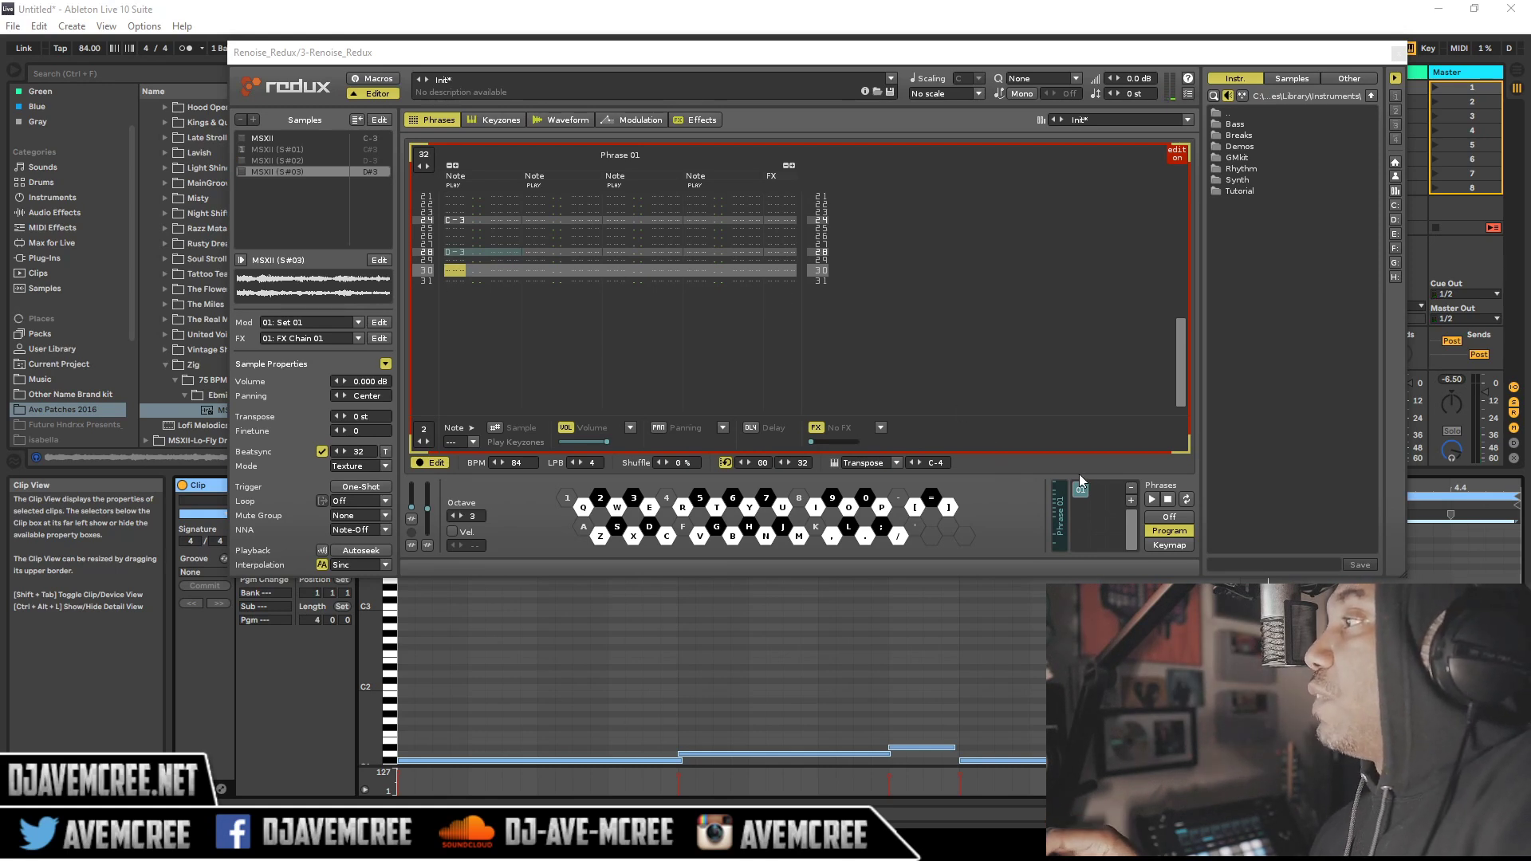
- Play the phrase to check its note sequence from the first row, and stop playback
{"action": "left_click", "coordinate": [1151, 500]}
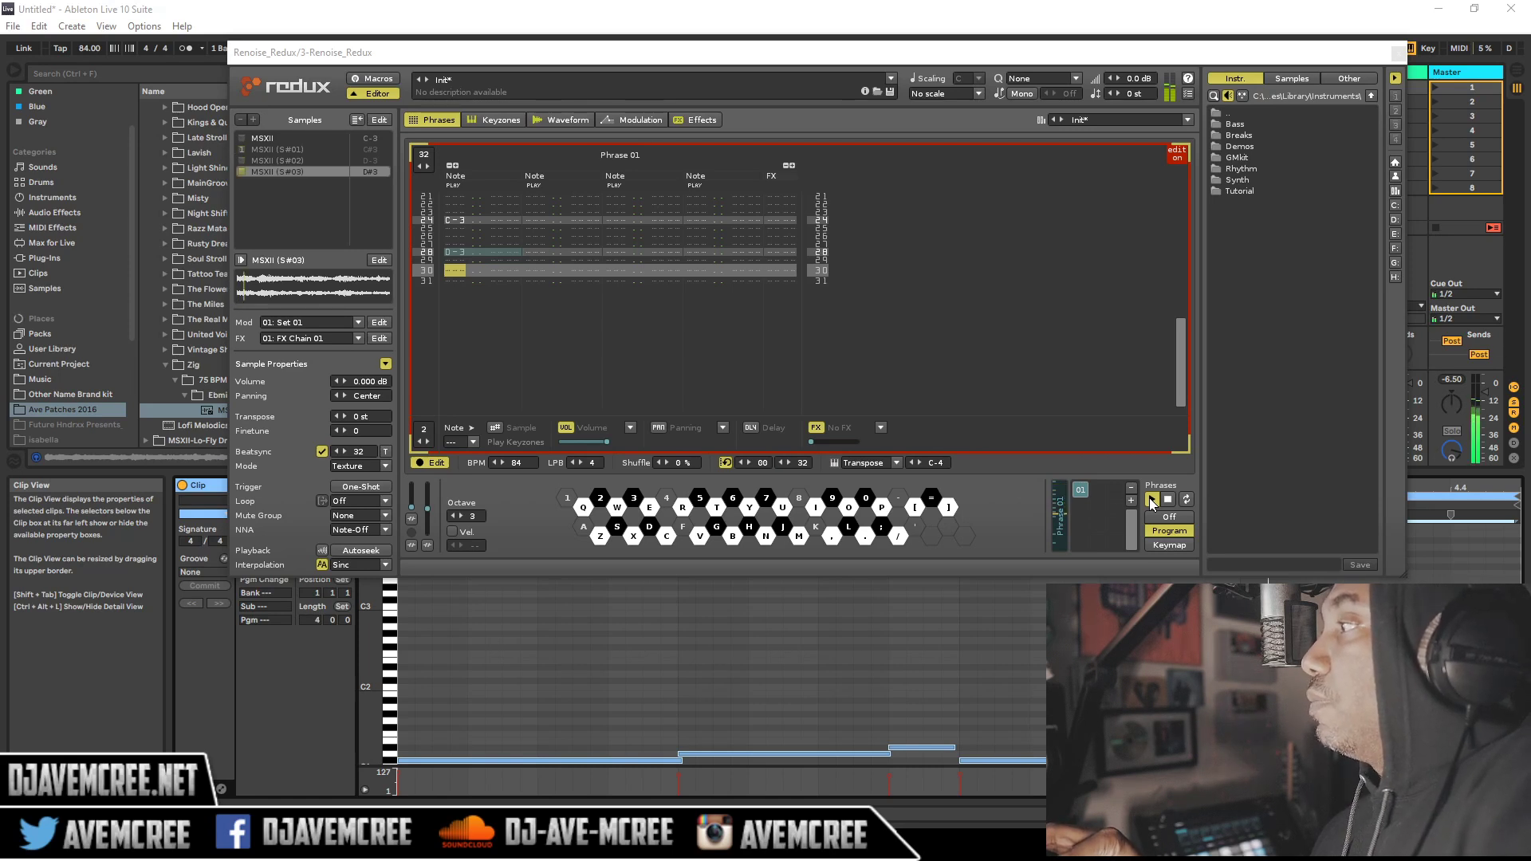
{"action": "left_click_drag", "start_coordinate": [1180, 386], "coordinate": [1177, 333]}
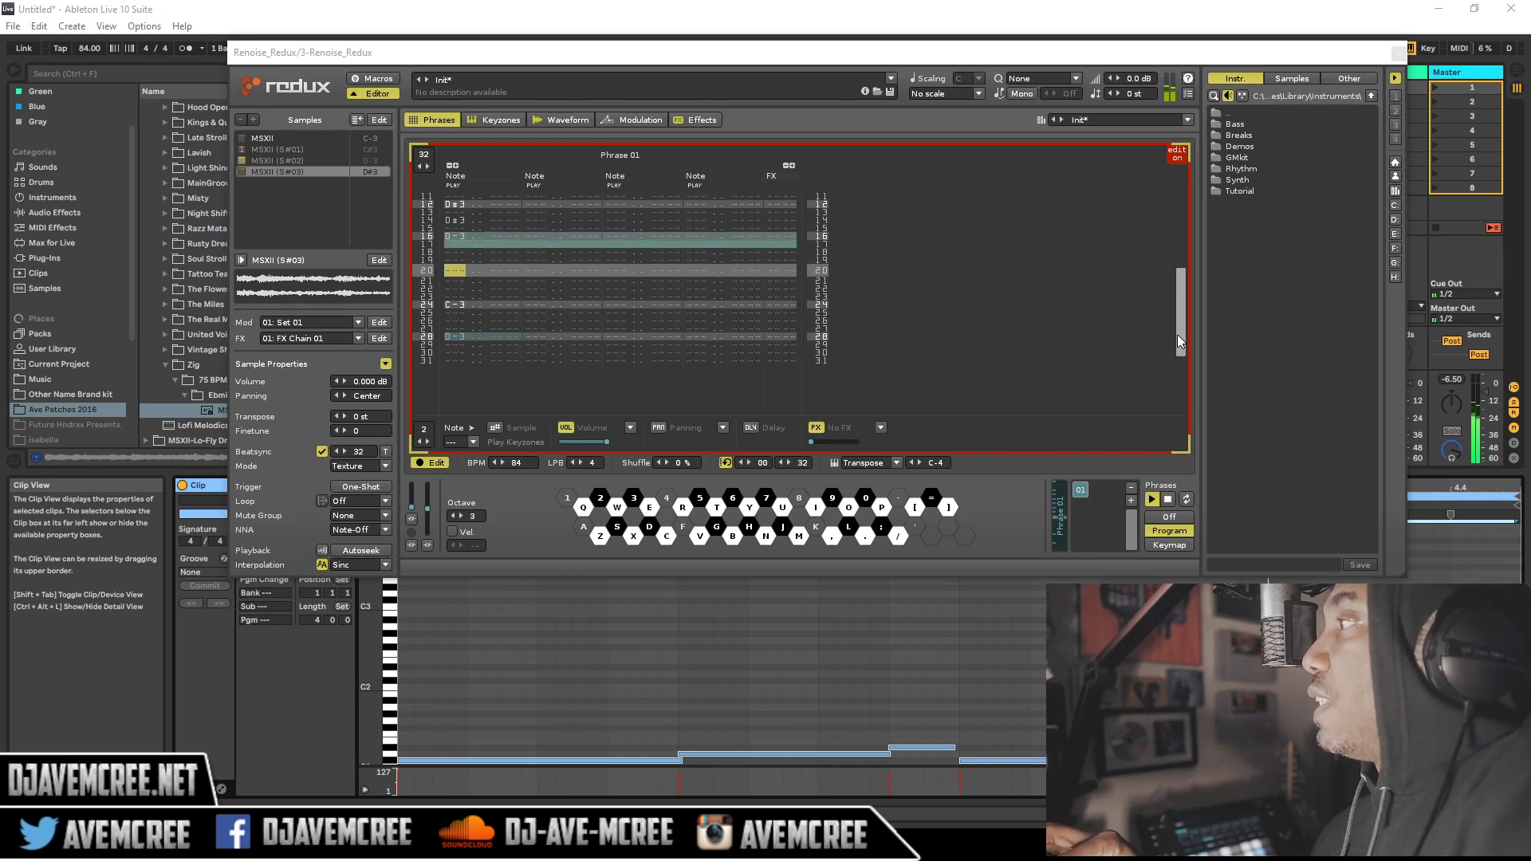
{"action": "left_click_drag", "start_coordinate": [1177, 333], "coordinate": [1189, 251]}
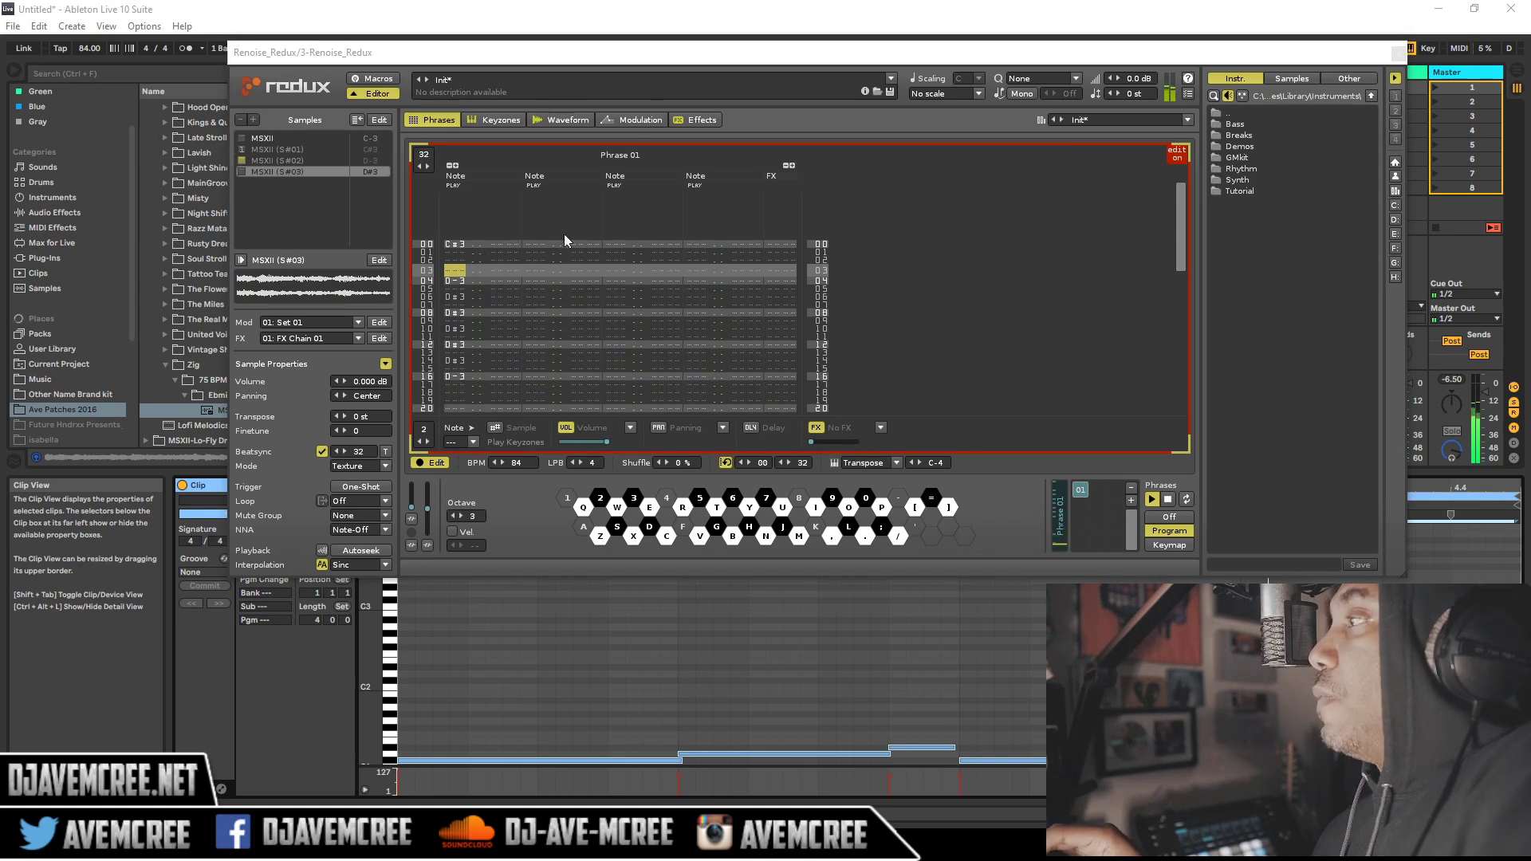
{"action": "left_click", "coordinate": [1168, 499]}
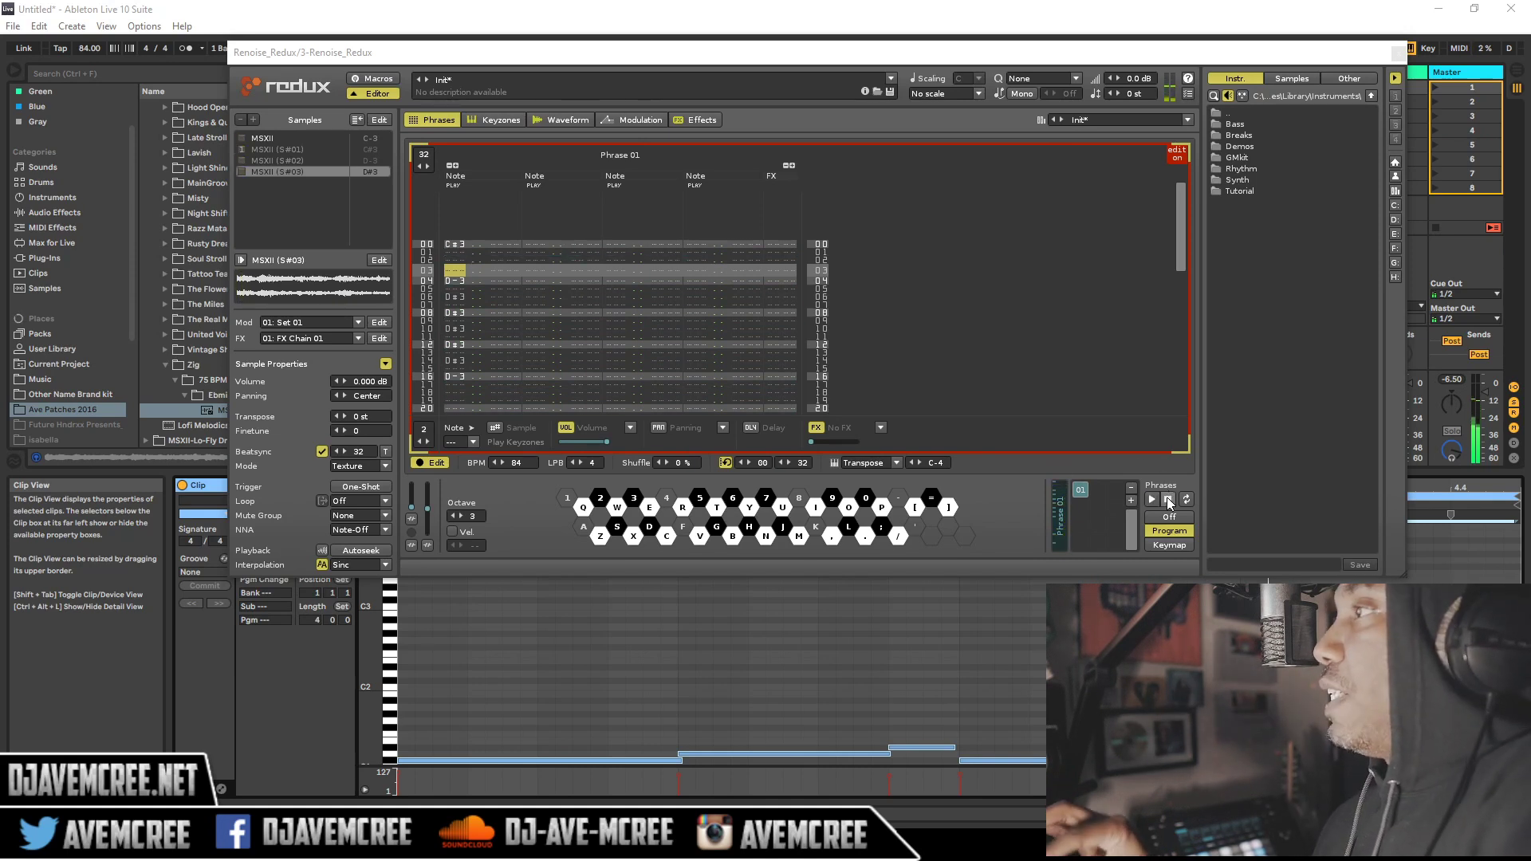
- Select the FX column at row 00 of the phrase and review the editing commands available for it
{"action": "left_click", "coordinate": [537, 252]}
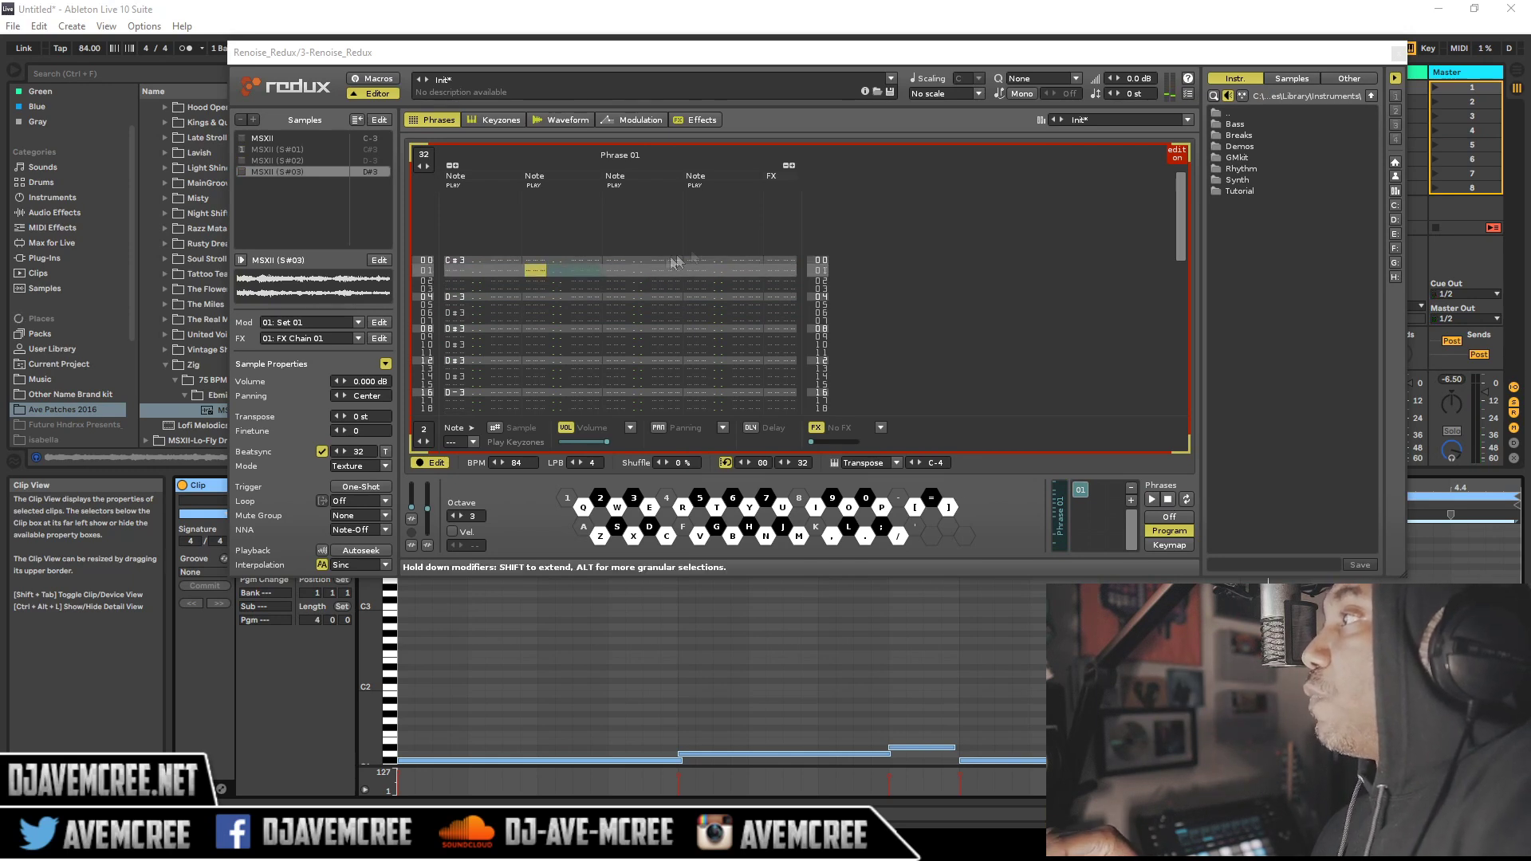
{"action": "left_click", "coordinate": [780, 257]}
{"action": "right_click", "coordinate": [779, 271]}
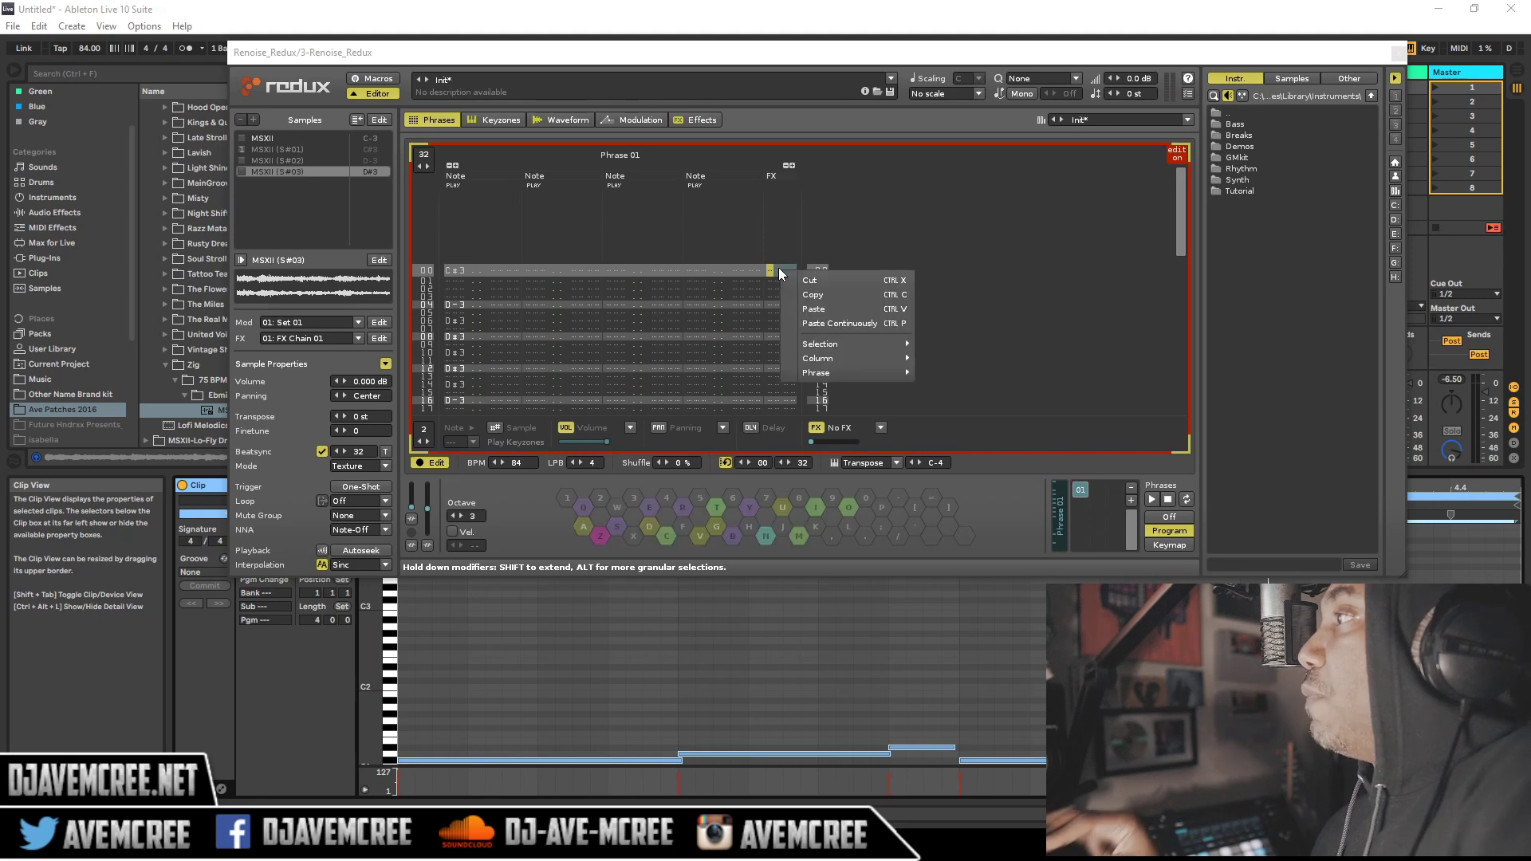
{"action": "mouse_move", "coordinate": [856, 376]}
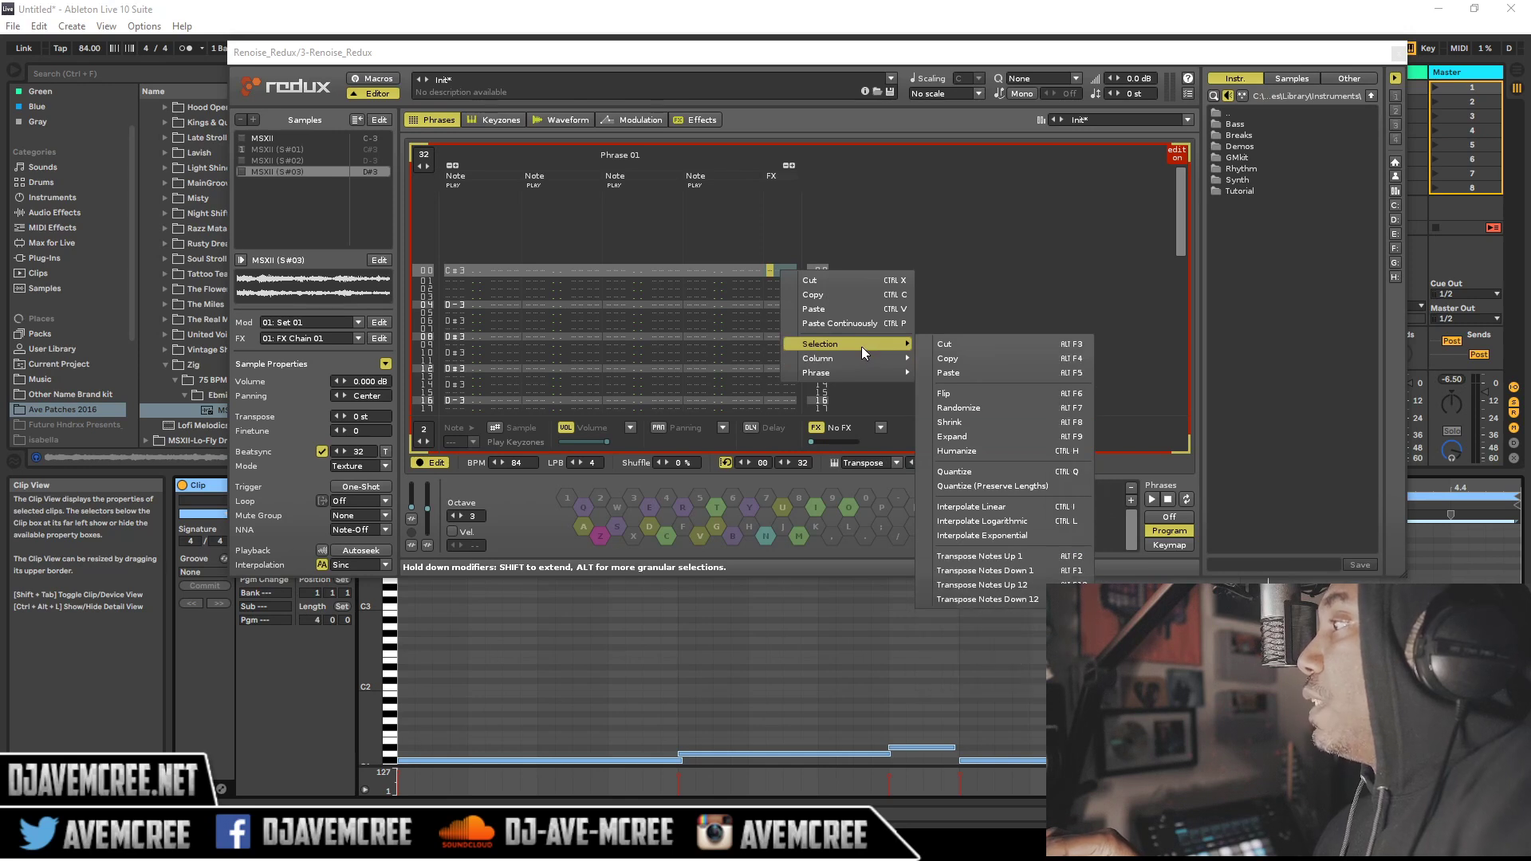
{"action": "left_click", "coordinate": [953, 266]}
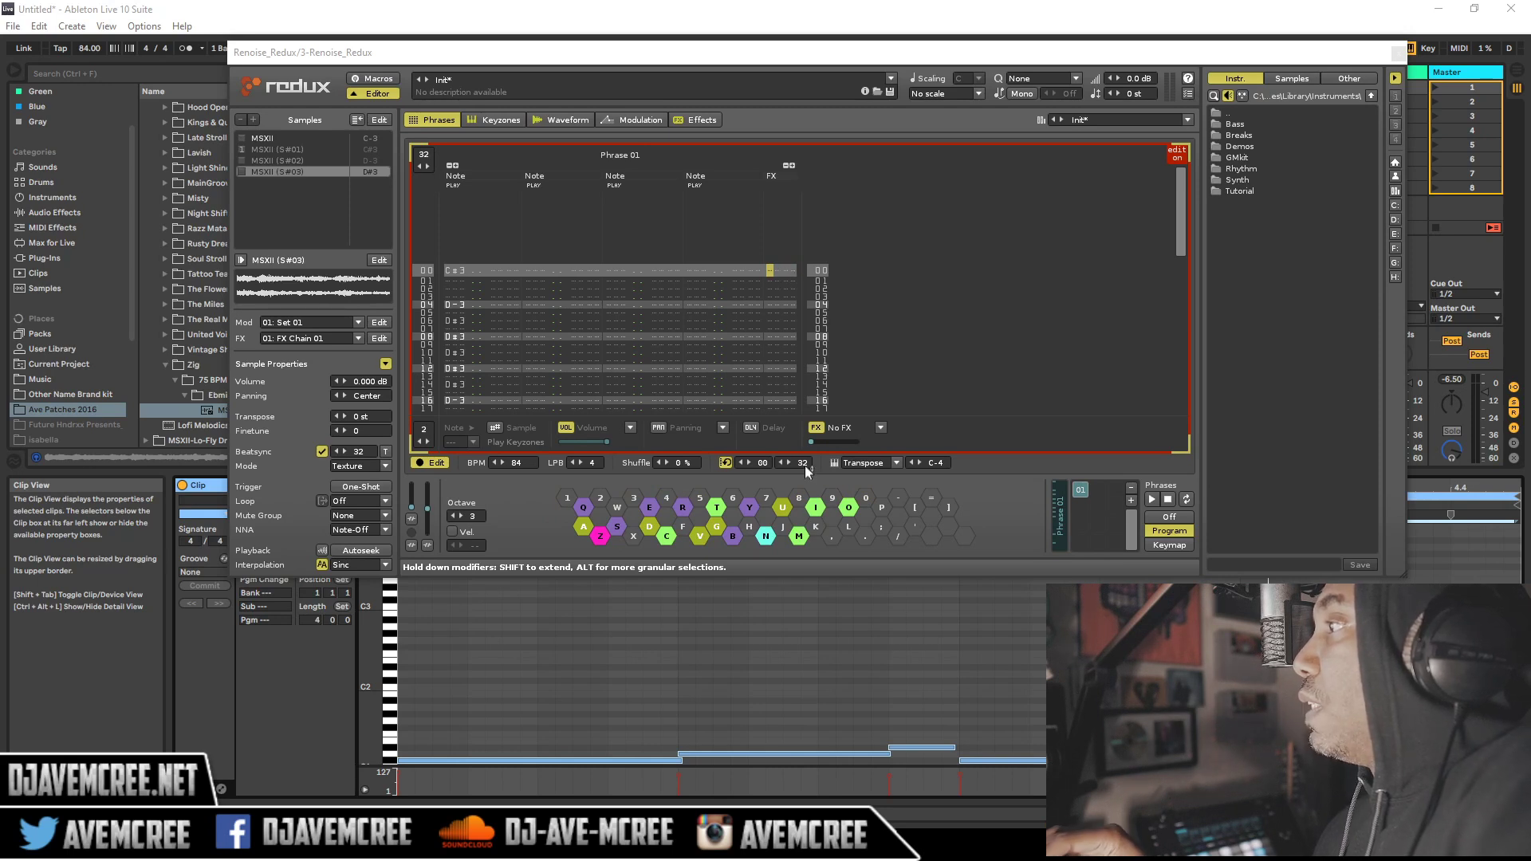
- Insert an Arpeggio effect command with value 5C in the phrase's FX column at row 00
{"action": "left_click", "coordinate": [880, 428]}
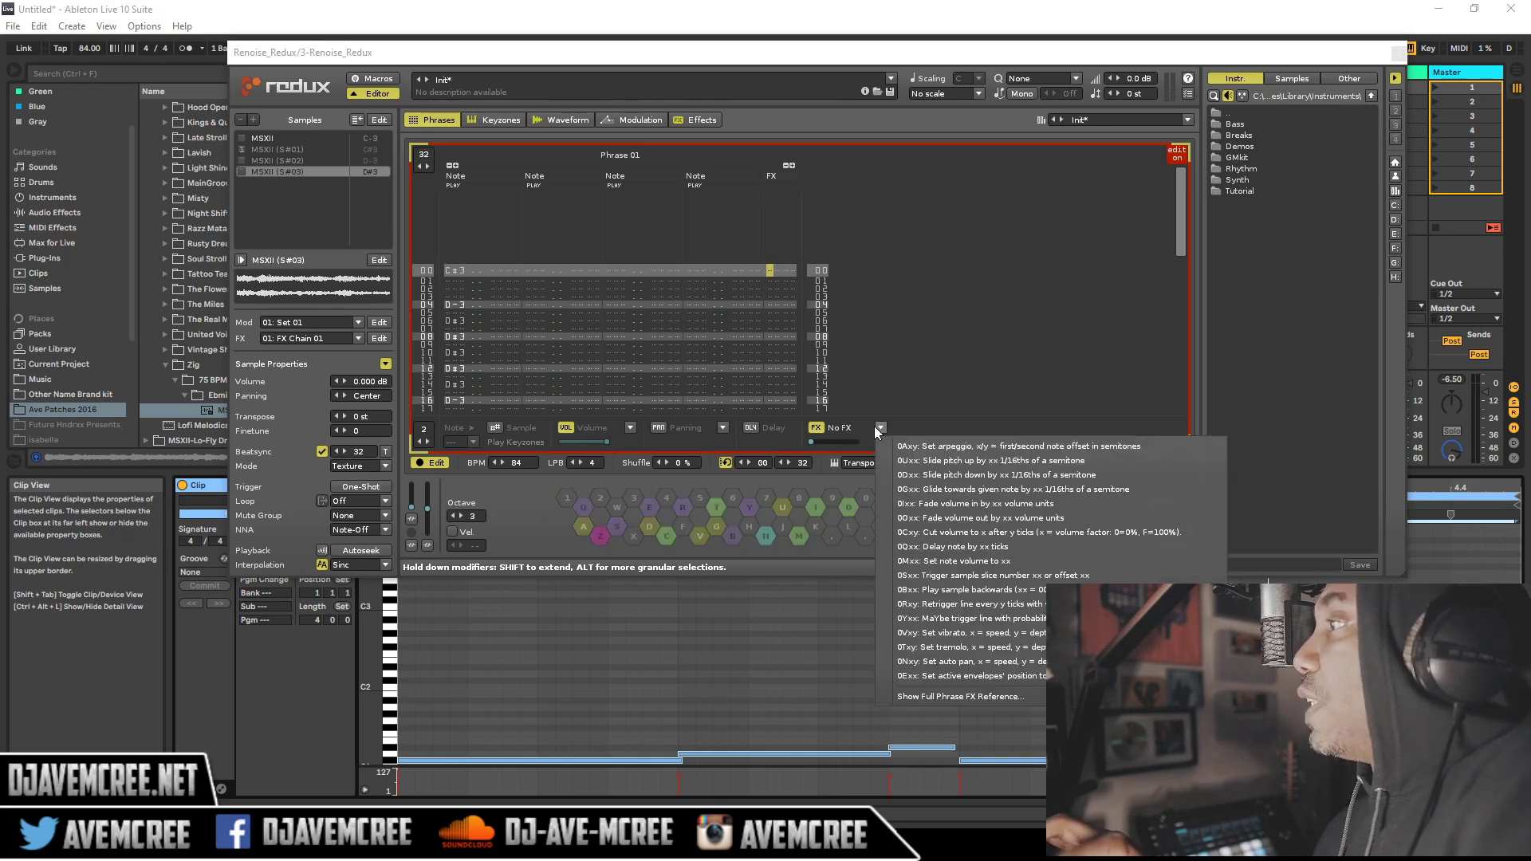
{"action": "left_click", "coordinate": [969, 447]}
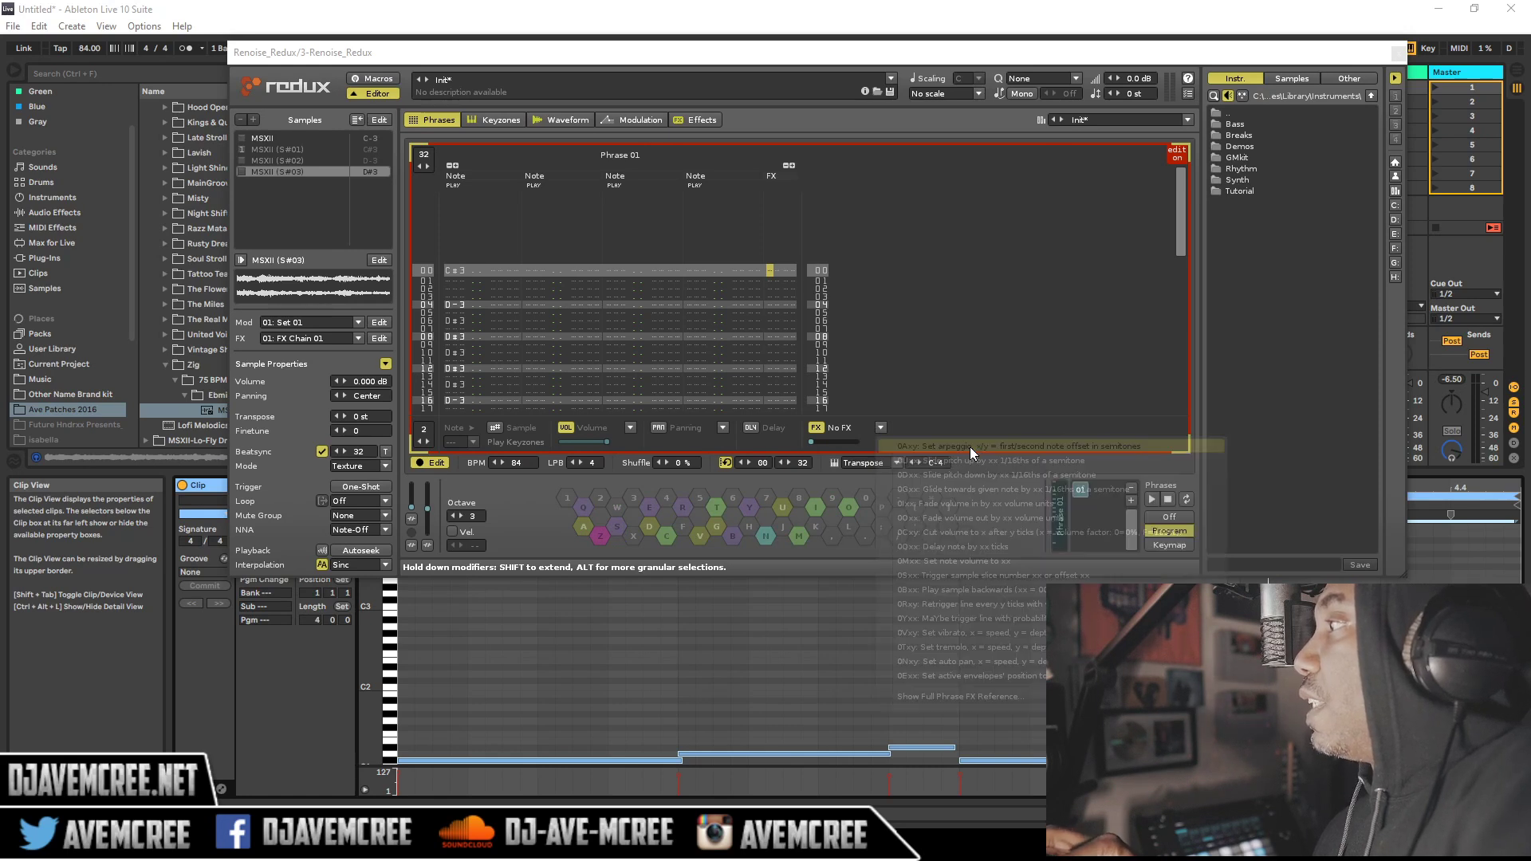
{"action": "left_click", "coordinate": [772, 304]}
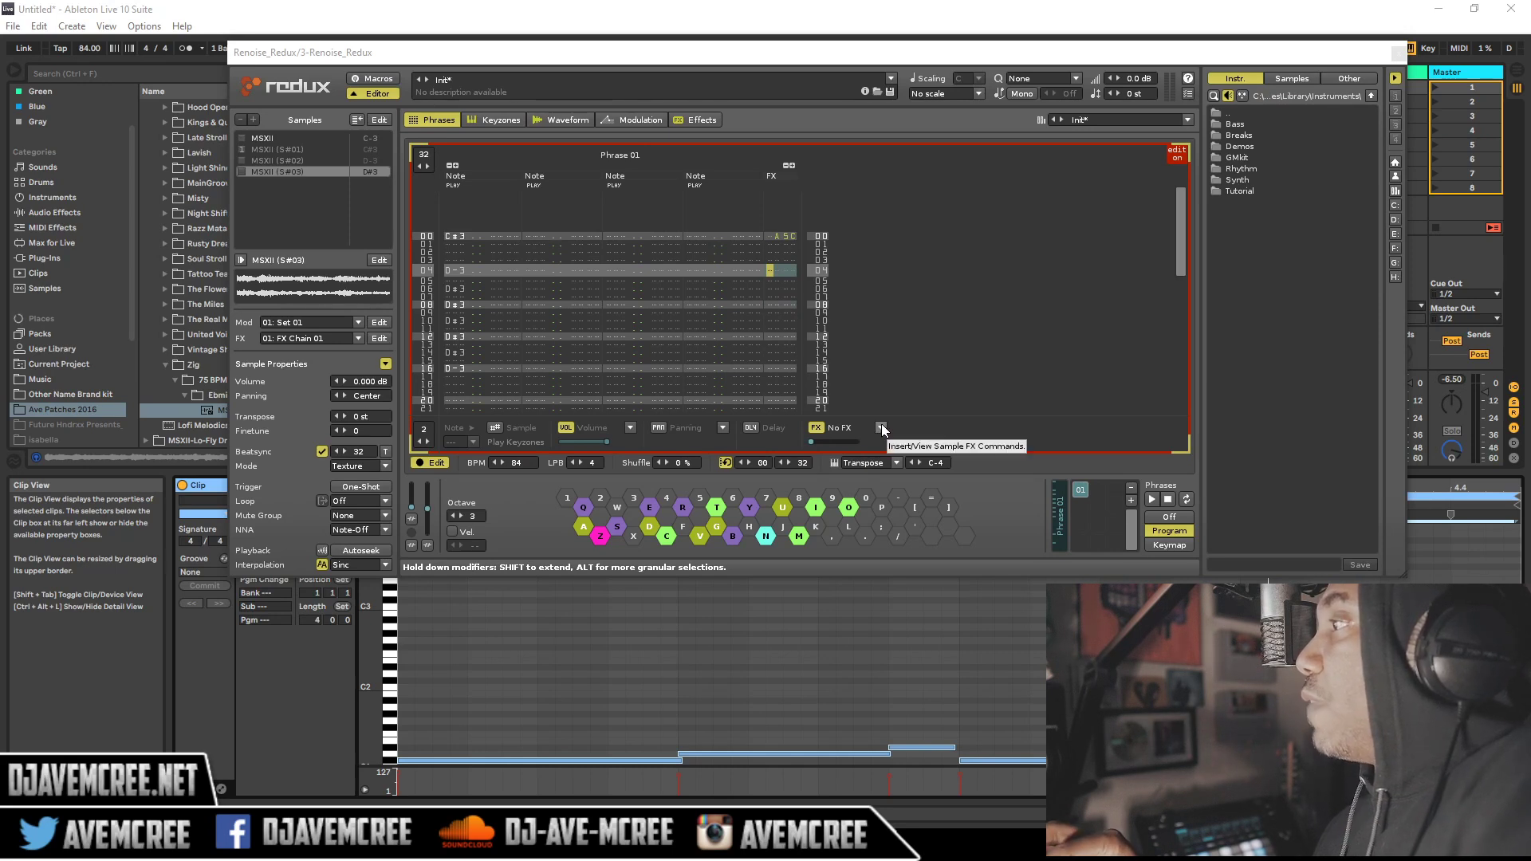
{"action": "left_click", "coordinate": [788, 237]}
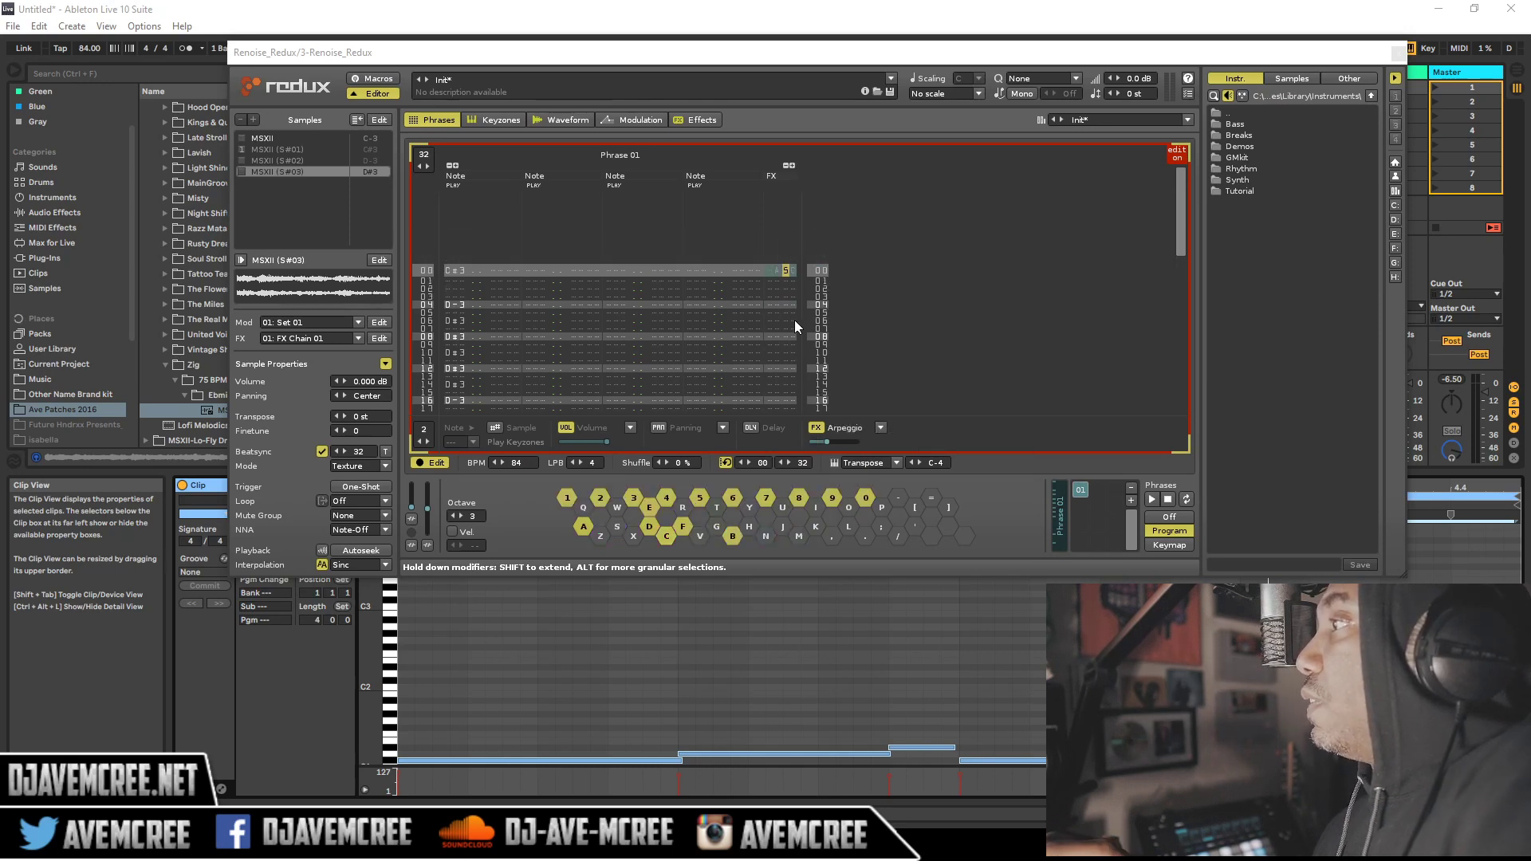
- Insert a note Delay effect command in the FX column at row 04, and select the FX cell at row 13
{"action": "left_click", "coordinate": [773, 305]}
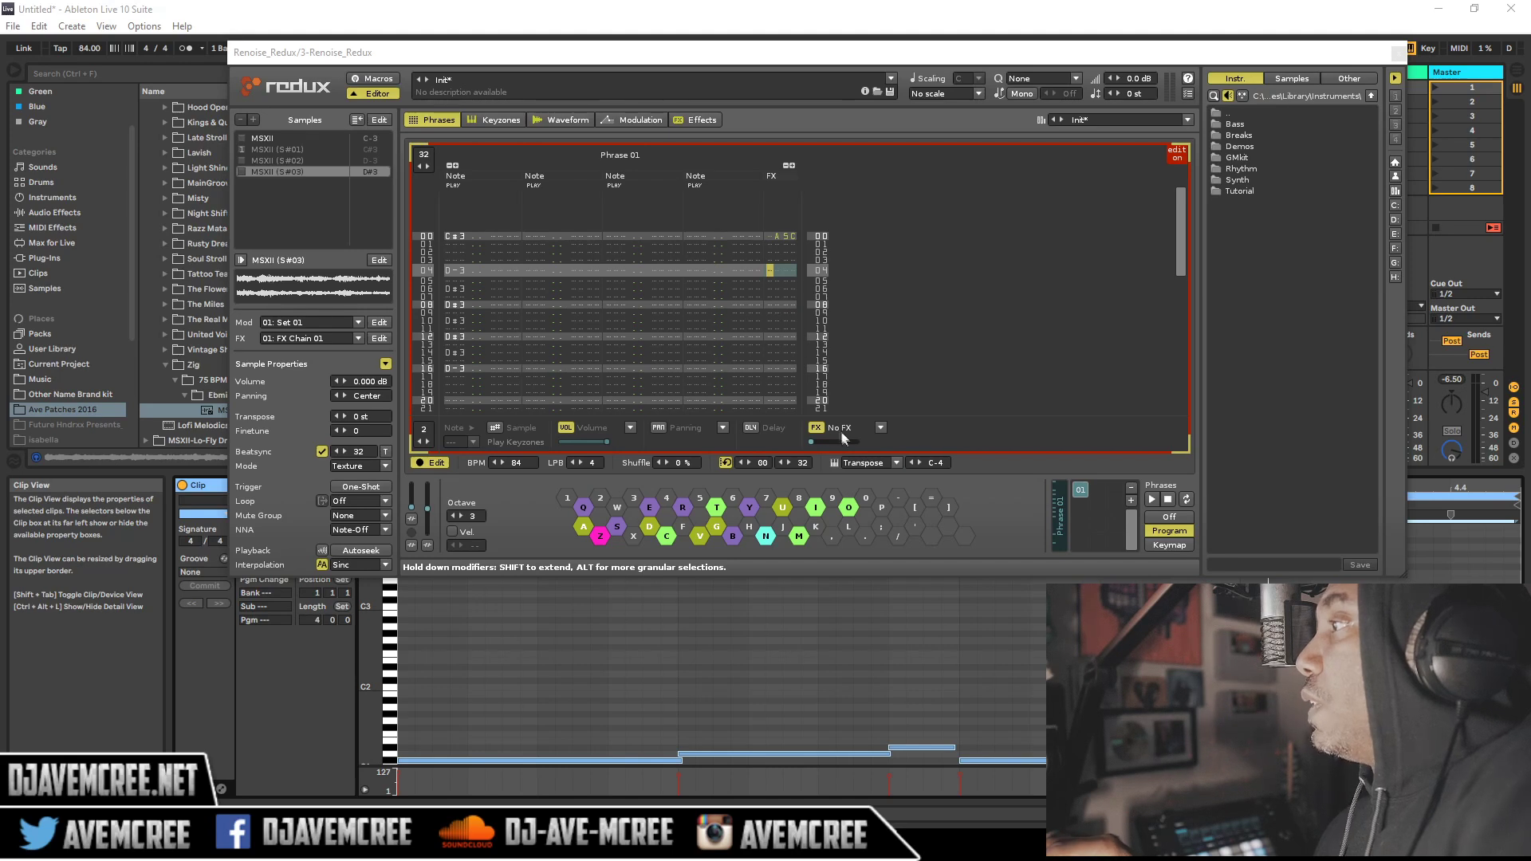
{"action": "left_click", "coordinate": [880, 427]}
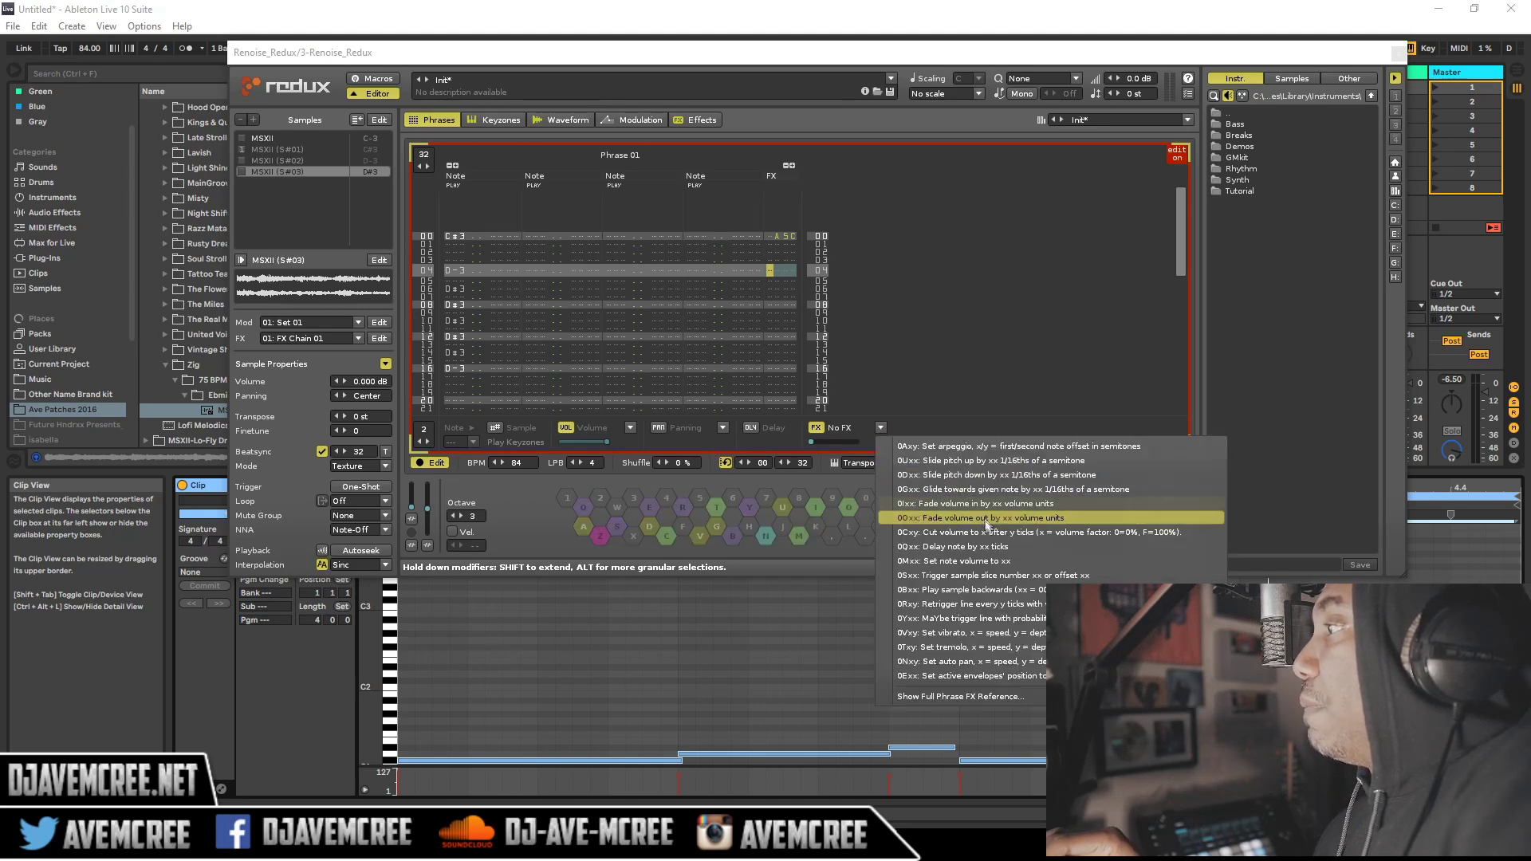
{"action": "left_click", "coordinate": [987, 547]}
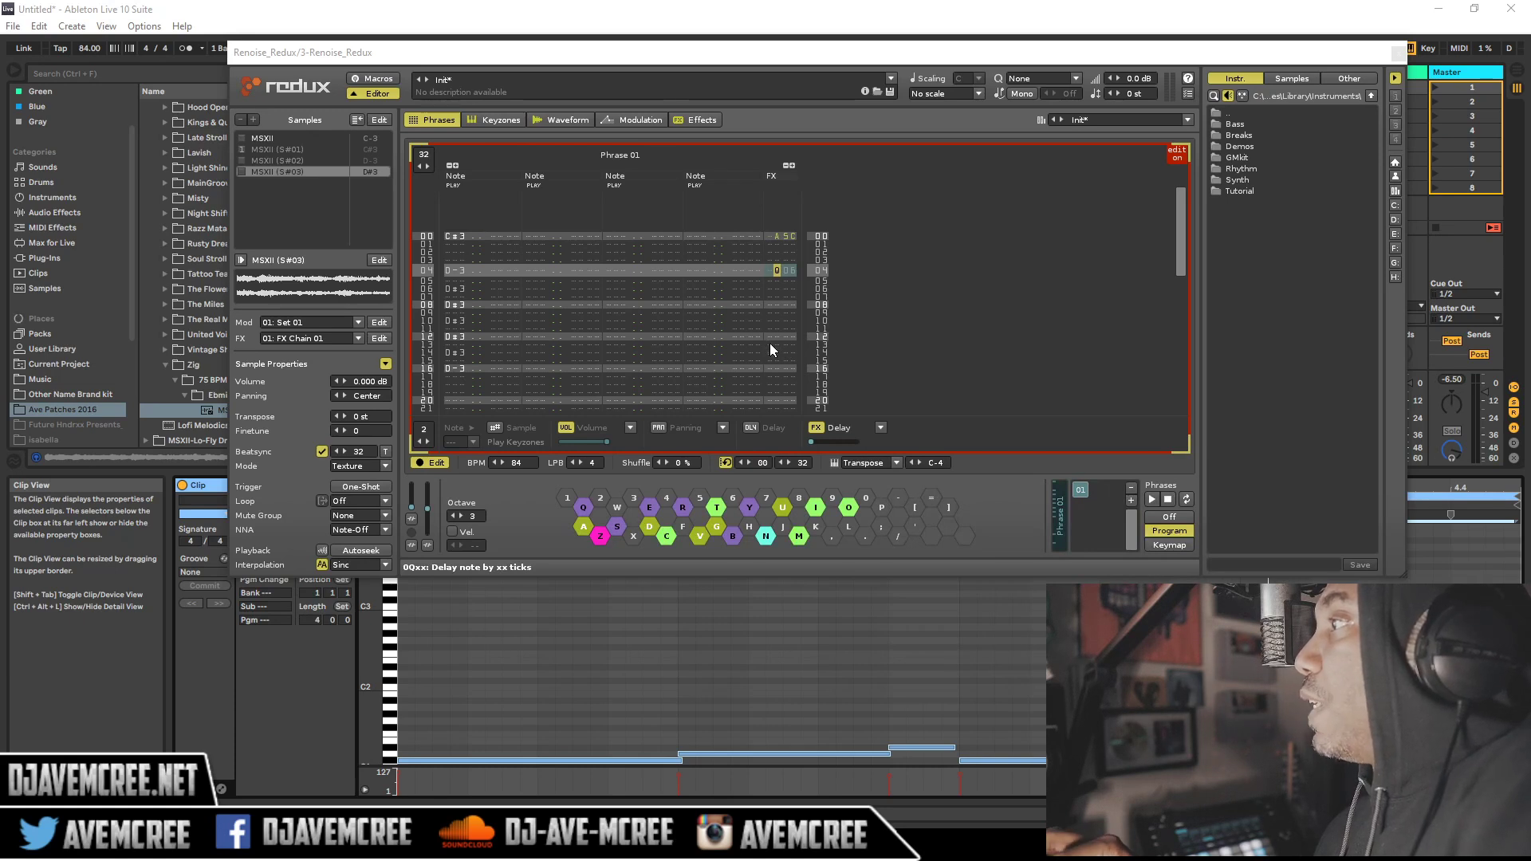
{"action": "left_click", "coordinate": [770, 345]}
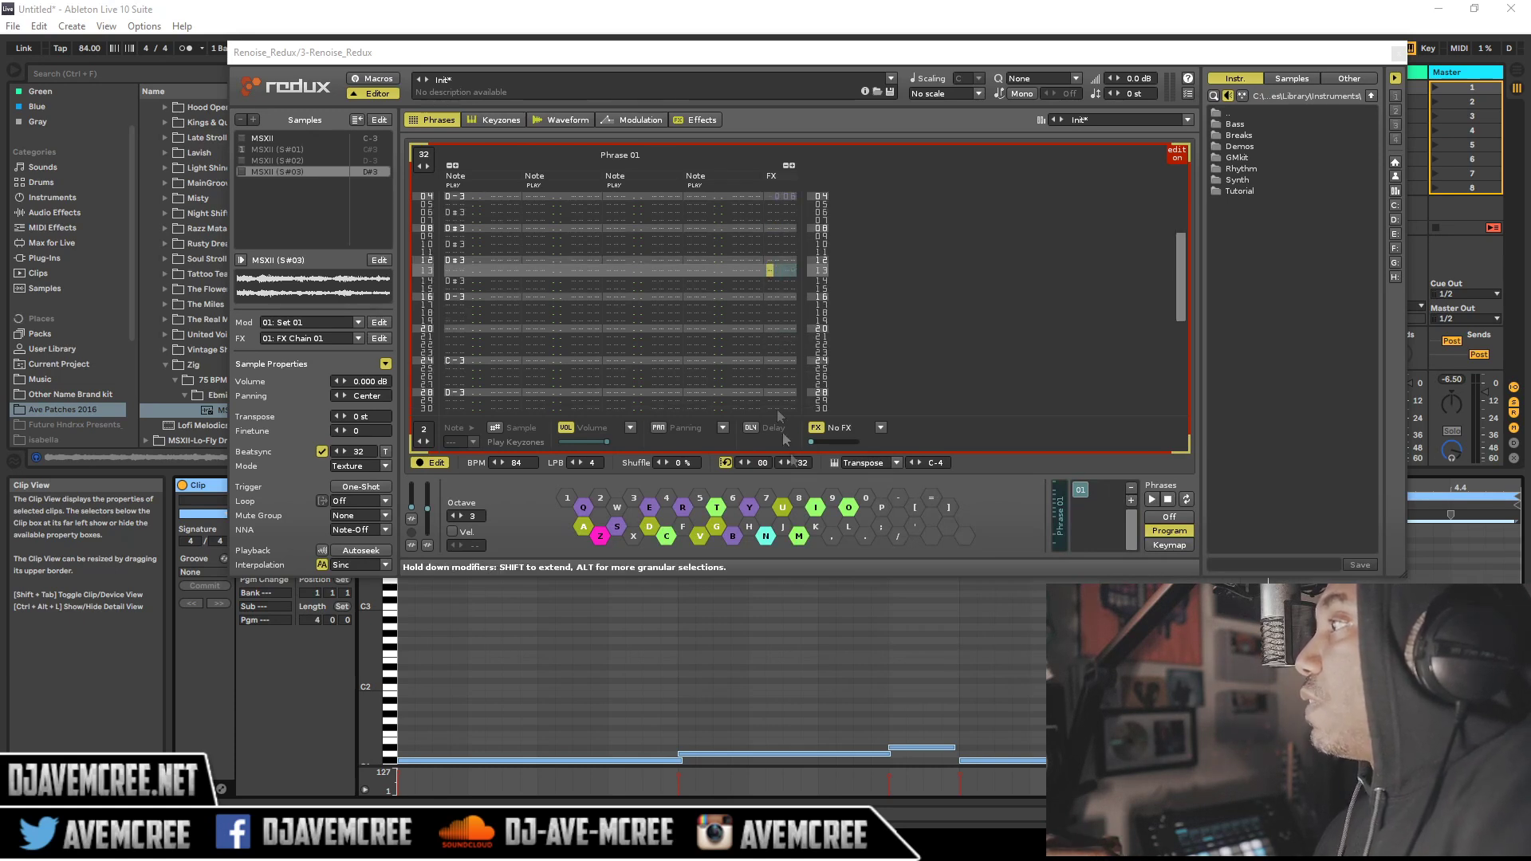
- Insert a Glide effect command in the phrase's FX column at row 13 and a Tremolo command with value FA at row 24
{"action": "left_click", "coordinate": [880, 428]}
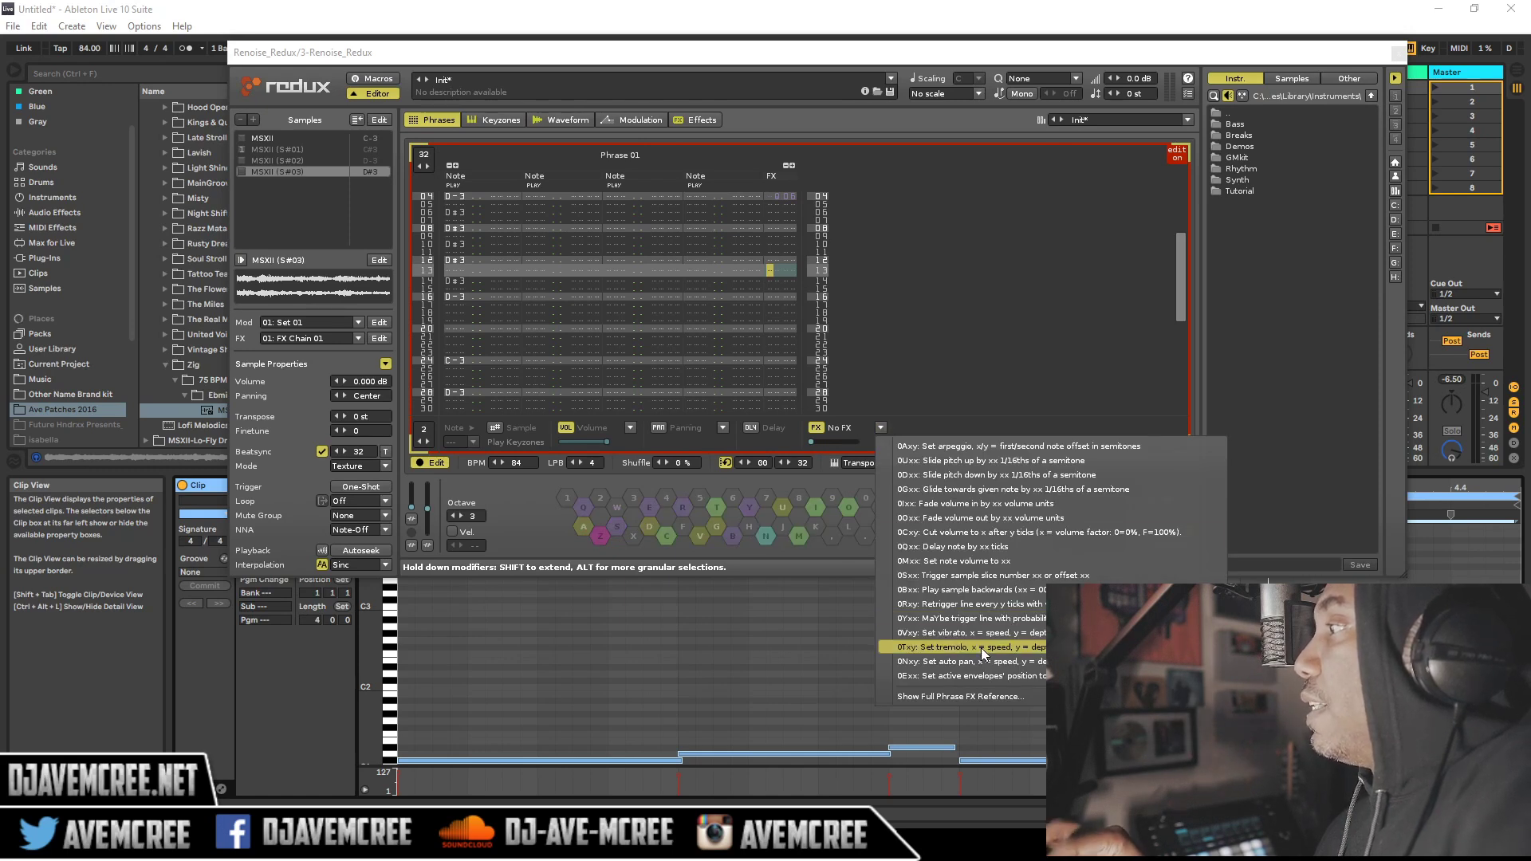
{"action": "left_click", "coordinate": [990, 490]}
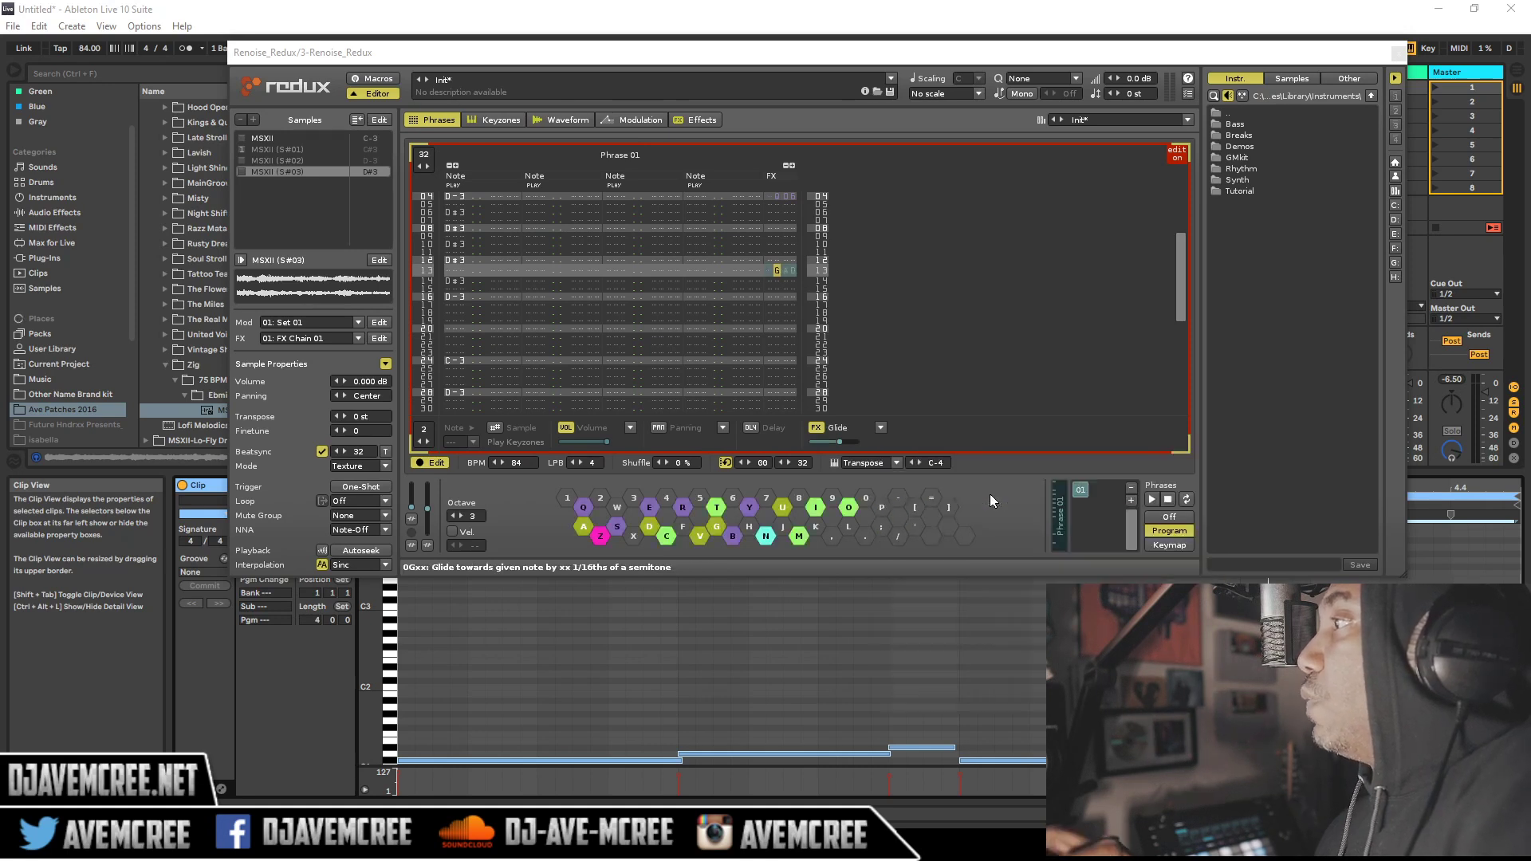
{"action": "left_click", "coordinate": [765, 361]}
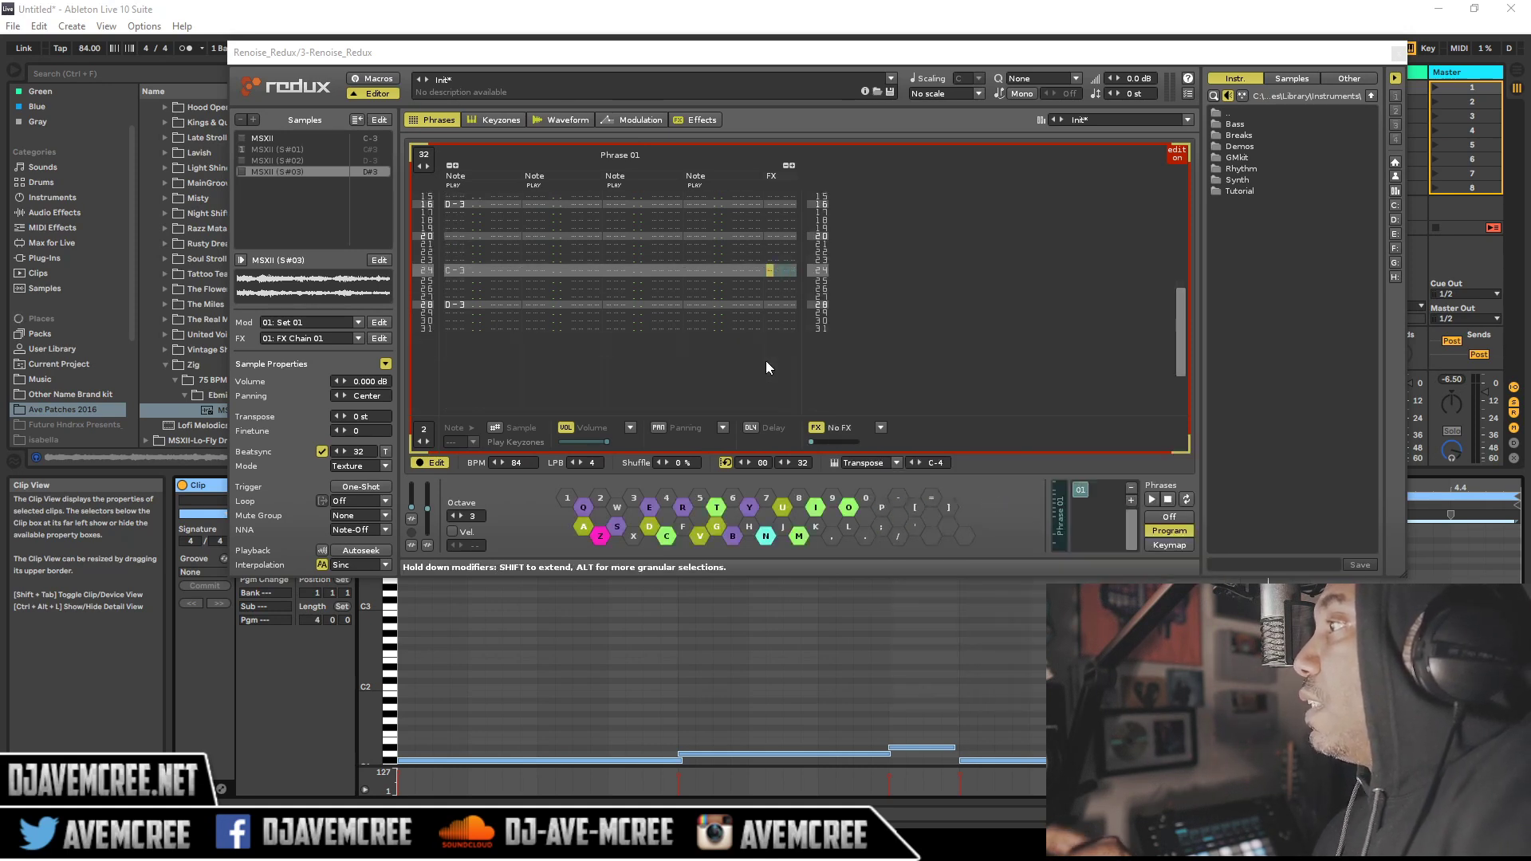
{"action": "left_click", "coordinate": [881, 428]}
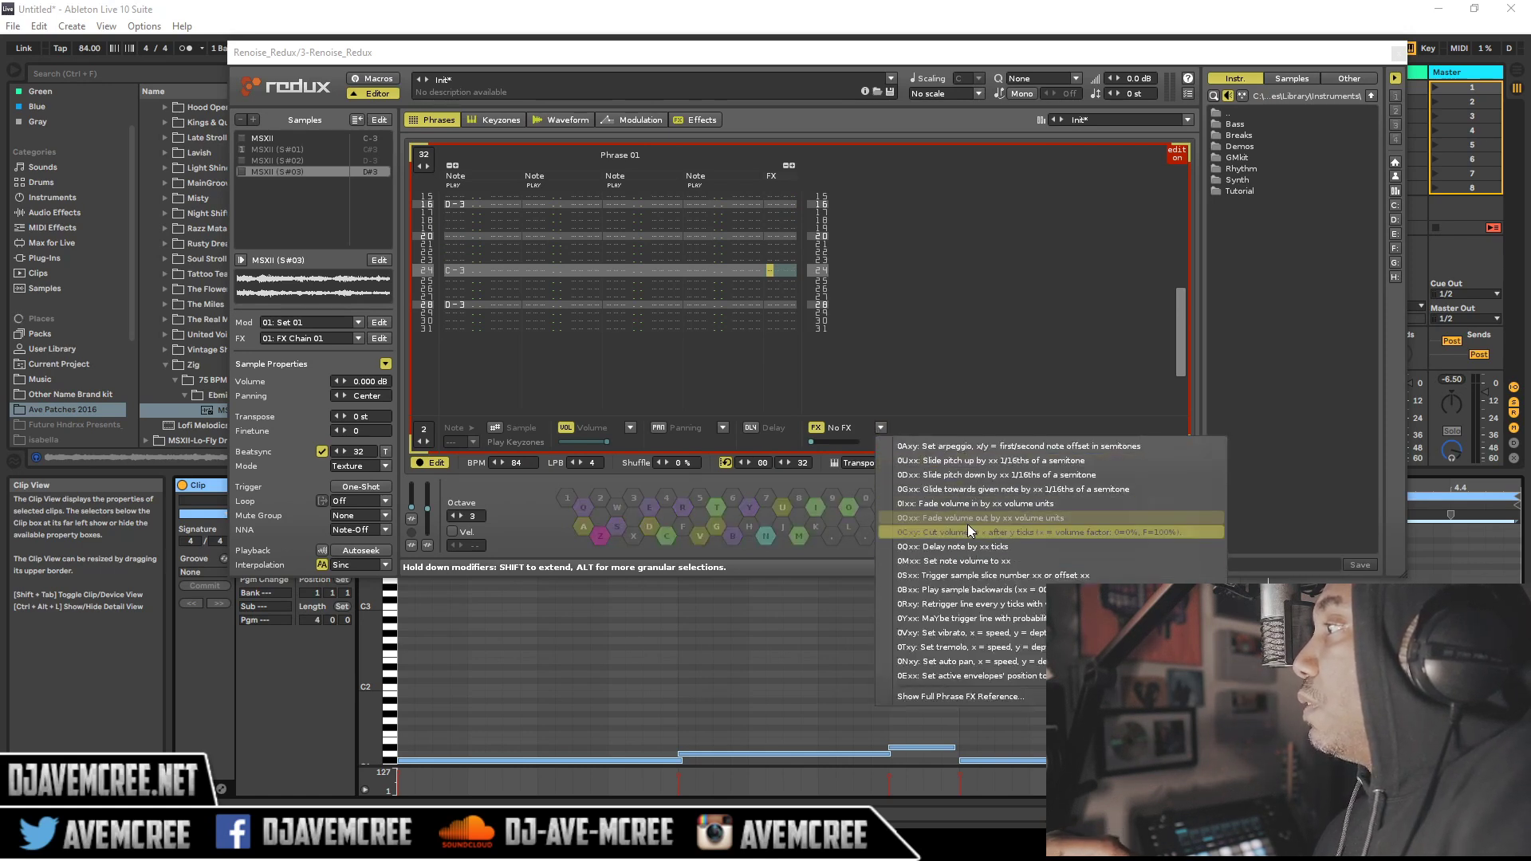
{"action": "left_click", "coordinate": [974, 648]}
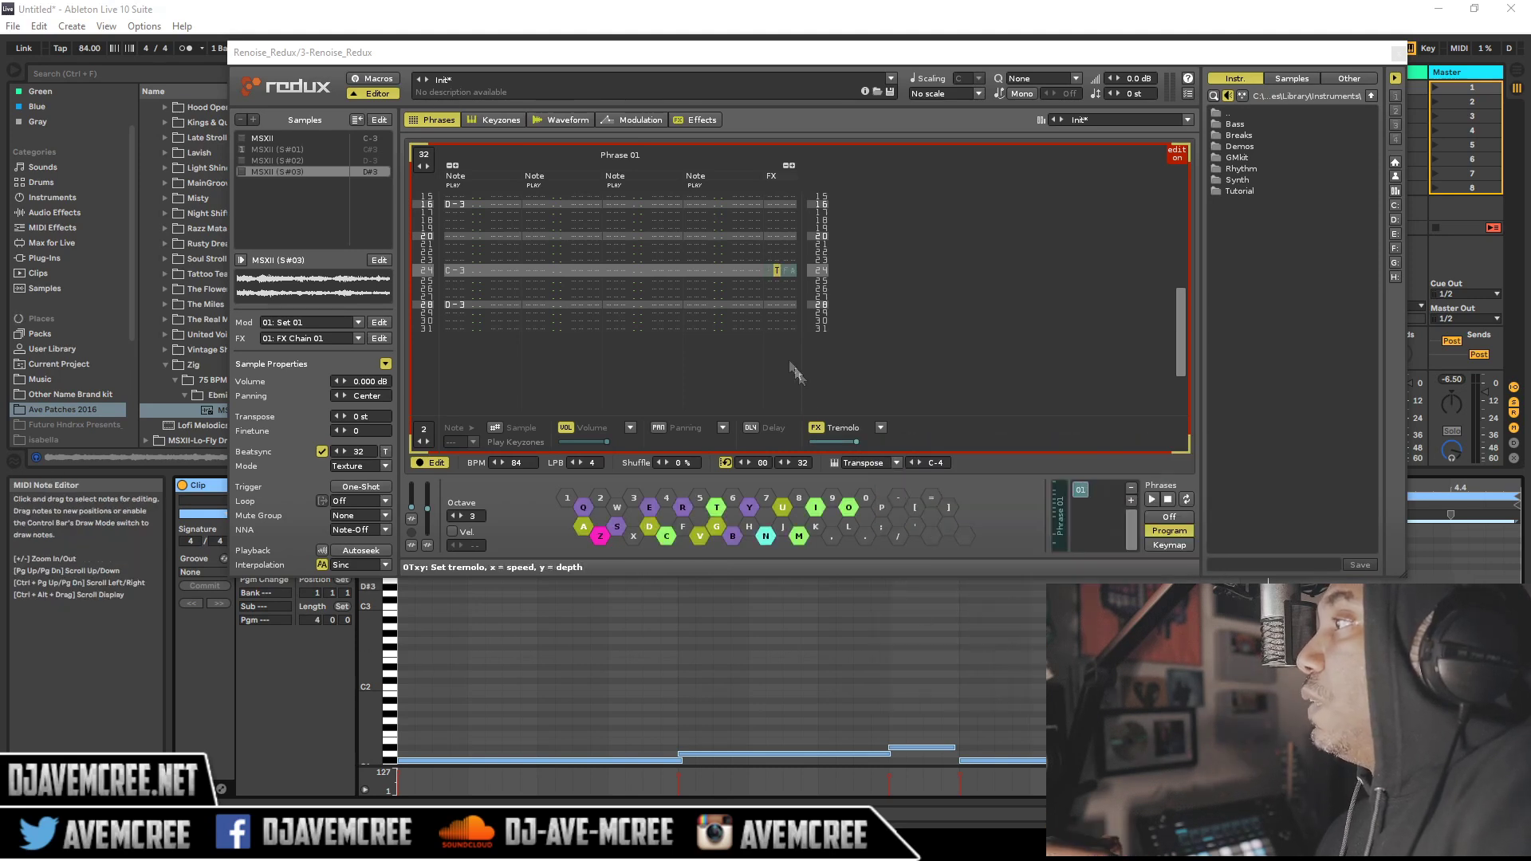
- Insert a Backwards effect command with a raised value in the FX column at row 28, and preview the phrase
{"action": "left_click", "coordinate": [773, 303]}
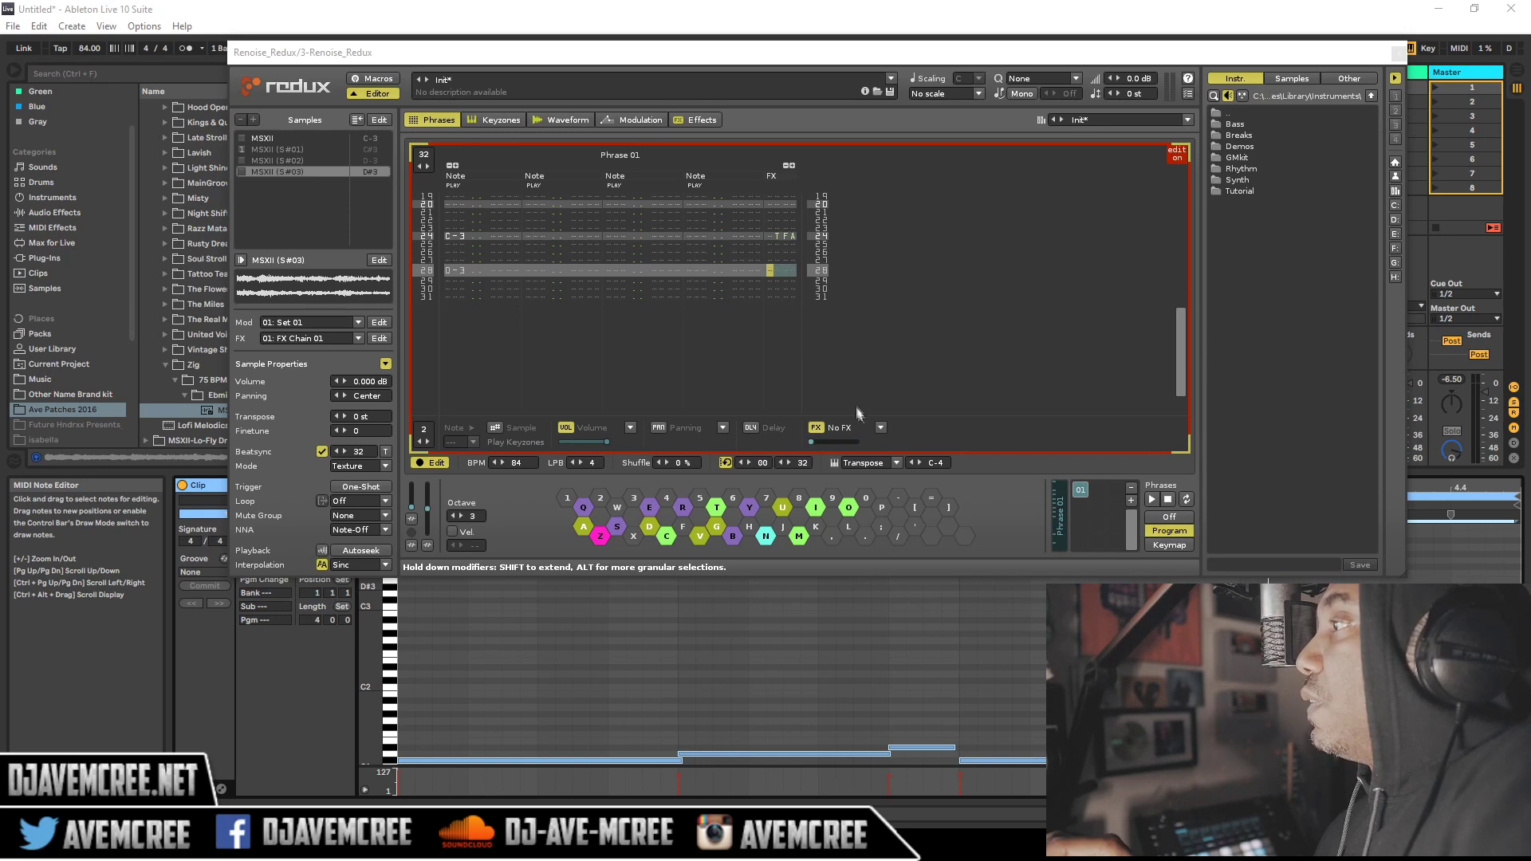
{"action": "left_click", "coordinate": [880, 427]}
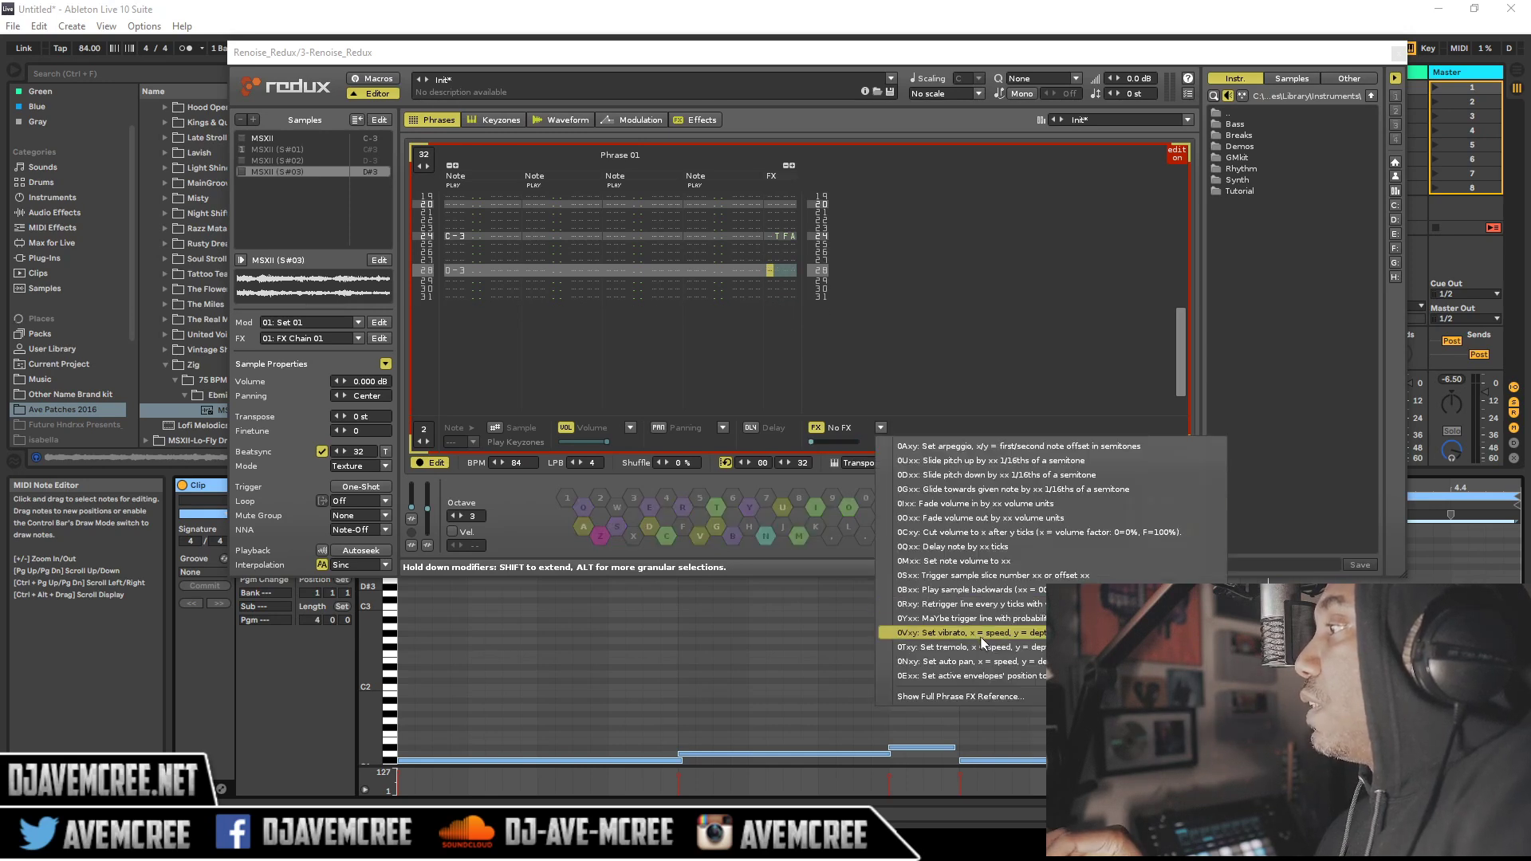
{"action": "left_click", "coordinate": [986, 590]}
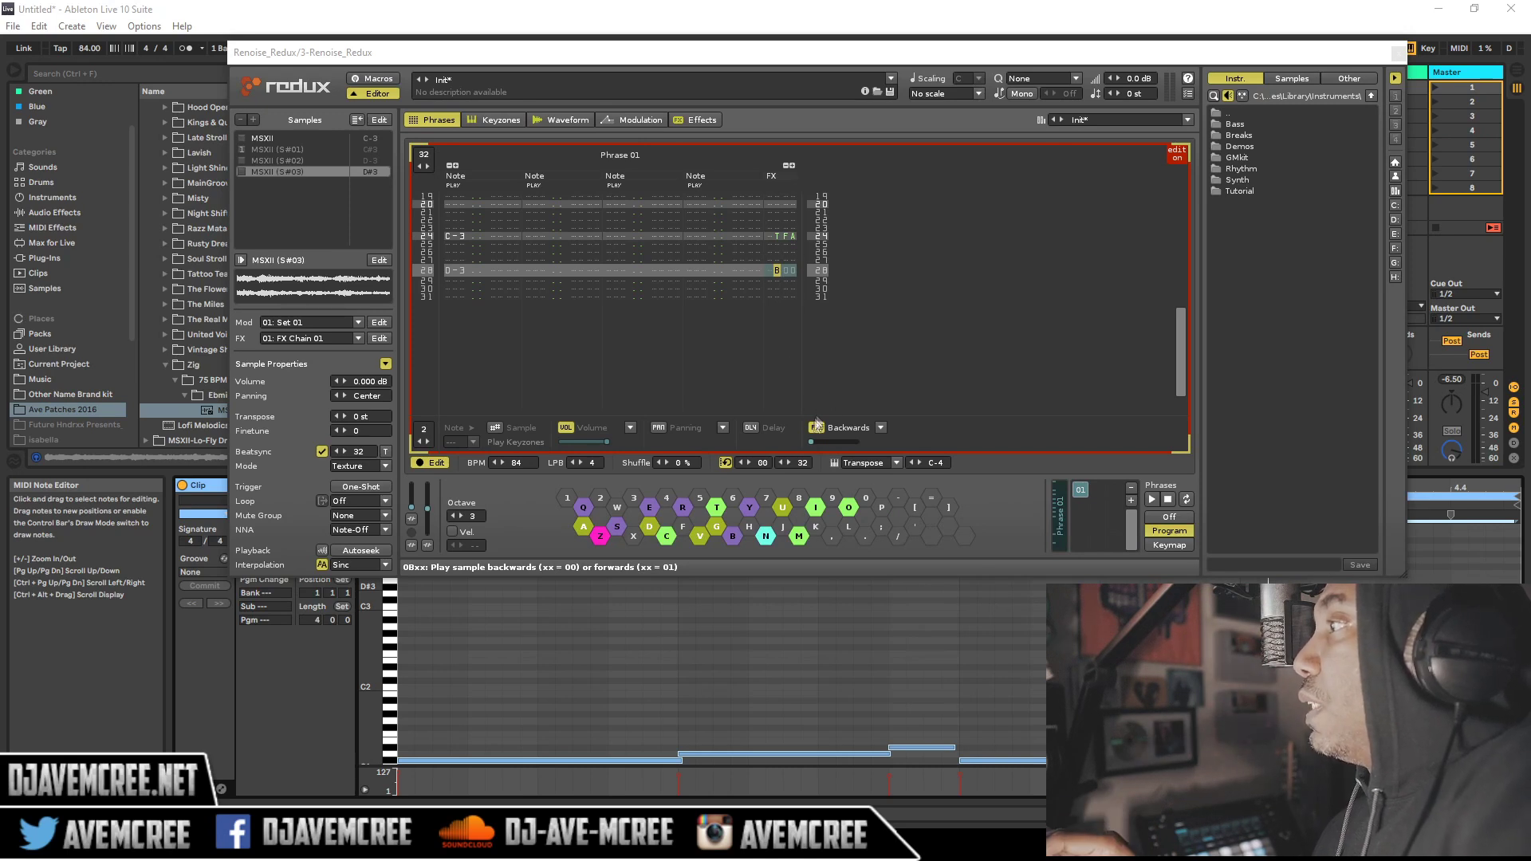
{"action": "left_click_drag", "start_coordinate": [814, 440], "coordinate": [839, 446]}
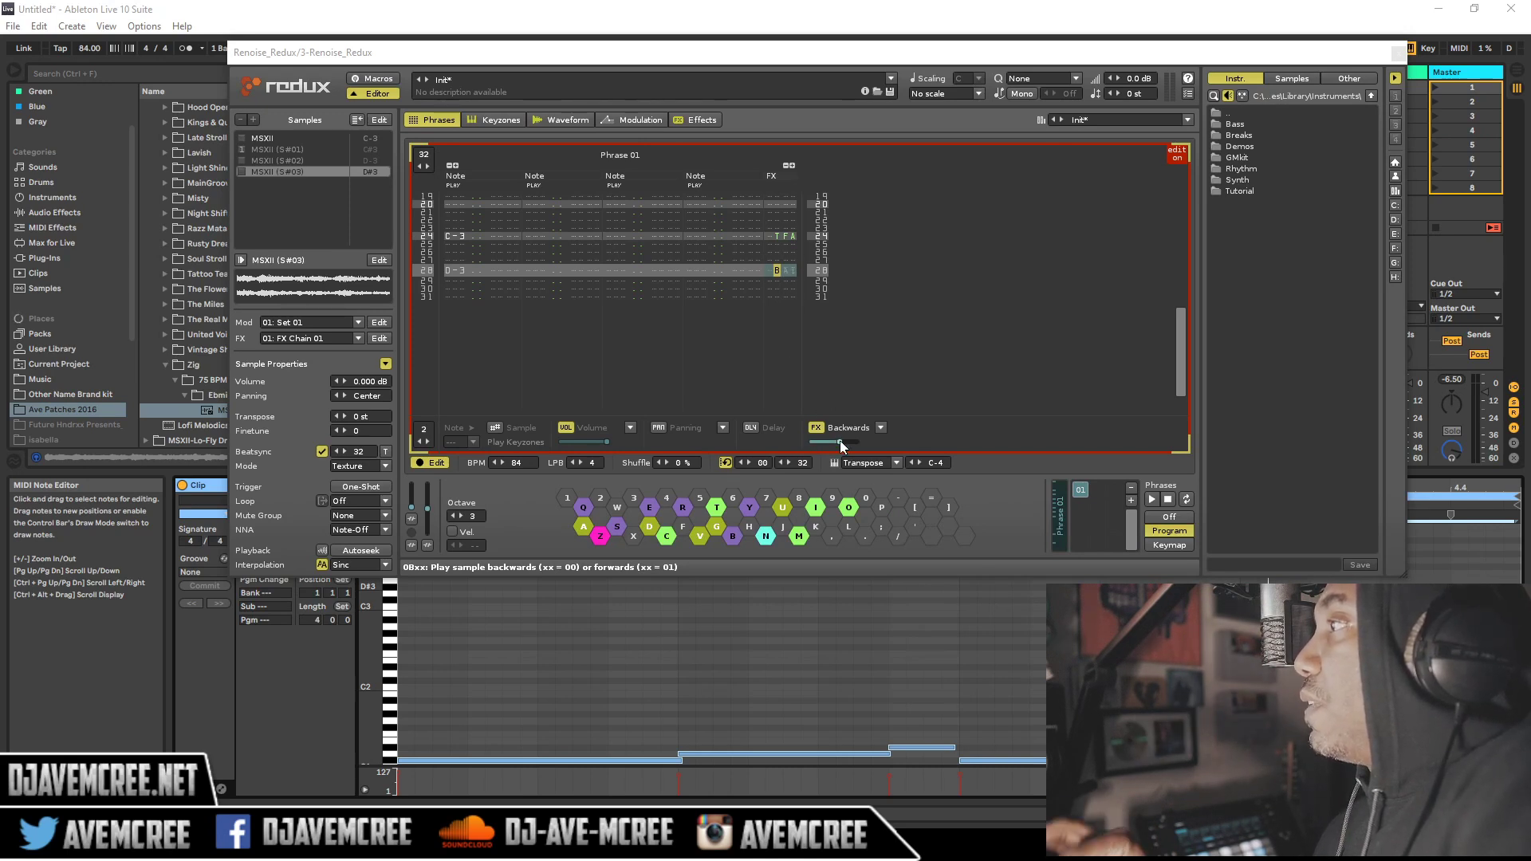
{"action": "left_click", "coordinate": [1152, 500]}
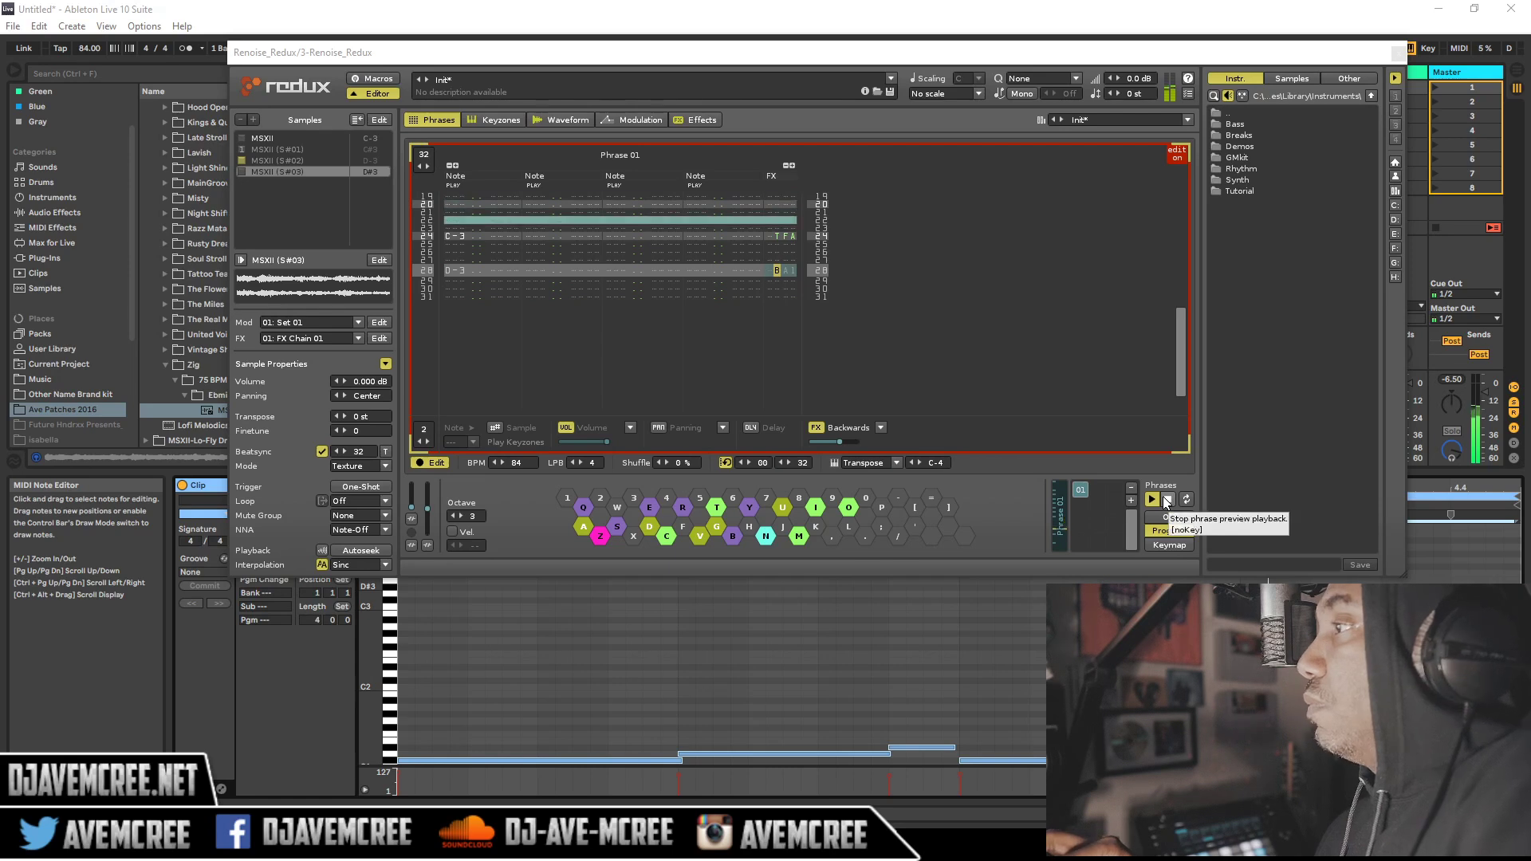
{"action": "left_click", "coordinate": [1166, 500]}
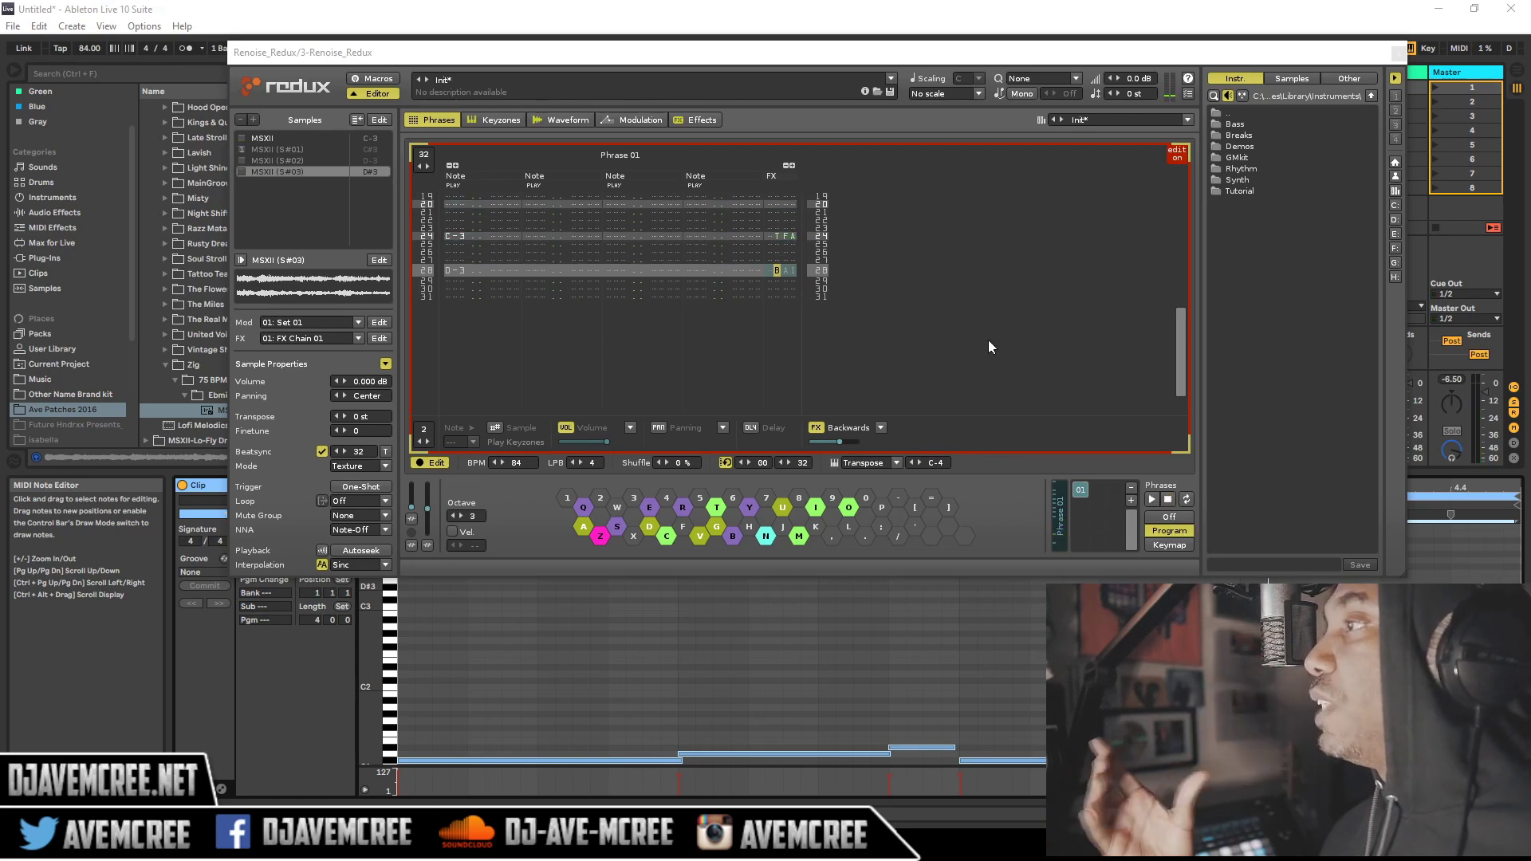
- Set phrase playback to Keymap mode and map phrase 01 to a range of keys in the middle of the keyboard
{"action": "left_click", "coordinate": [1165, 547]}
{"action": "left_click", "coordinate": [1081, 492]}
{"action": "left_click_drag", "start_coordinate": [1082, 492], "coordinate": [748, 493]}
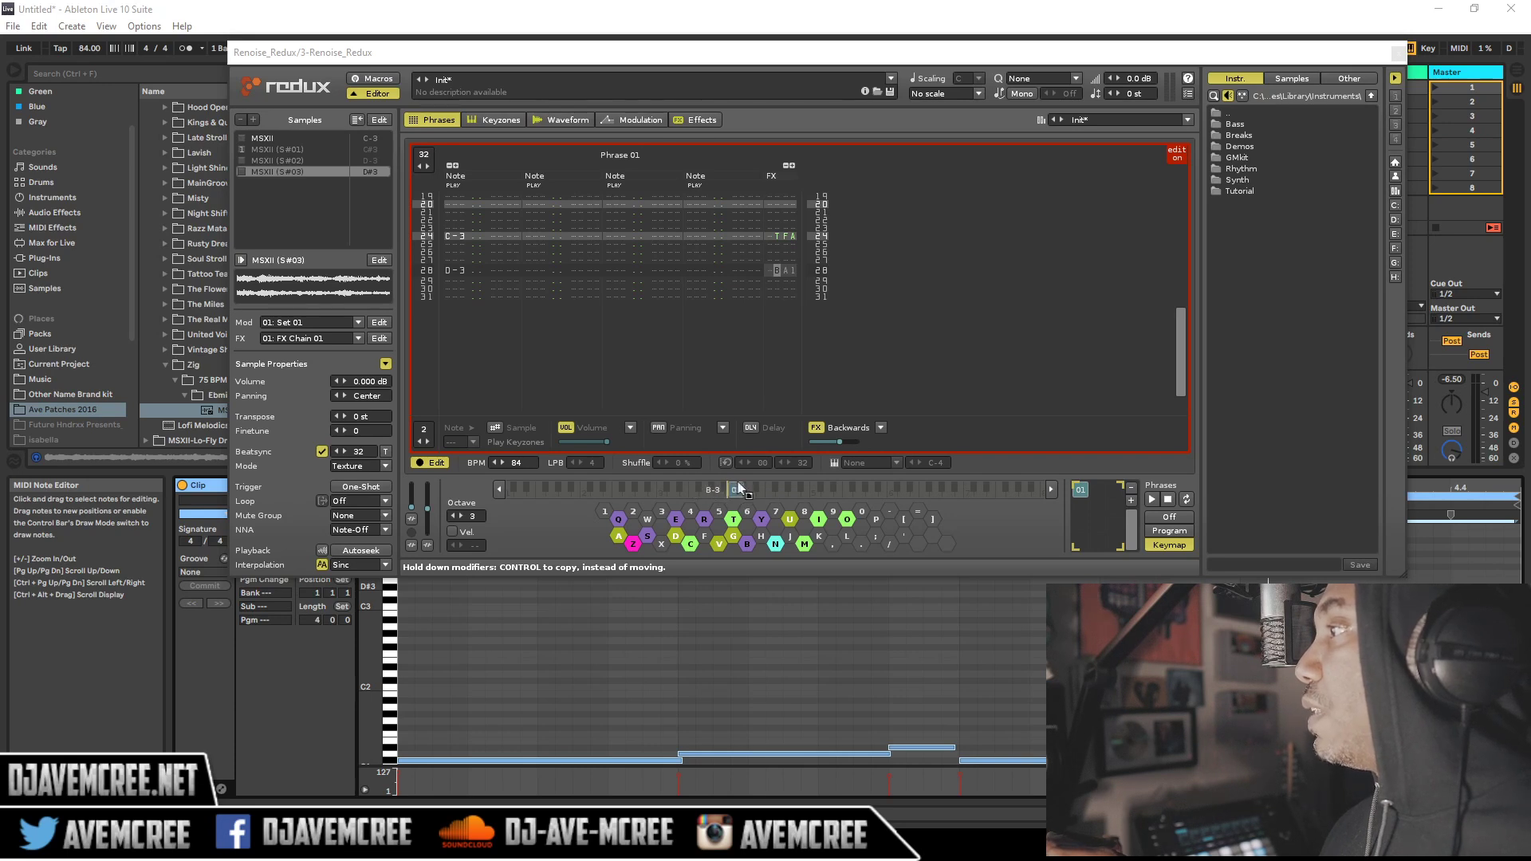
{"action": "left_click_drag", "start_coordinate": [748, 486], "coordinate": [745, 487]}
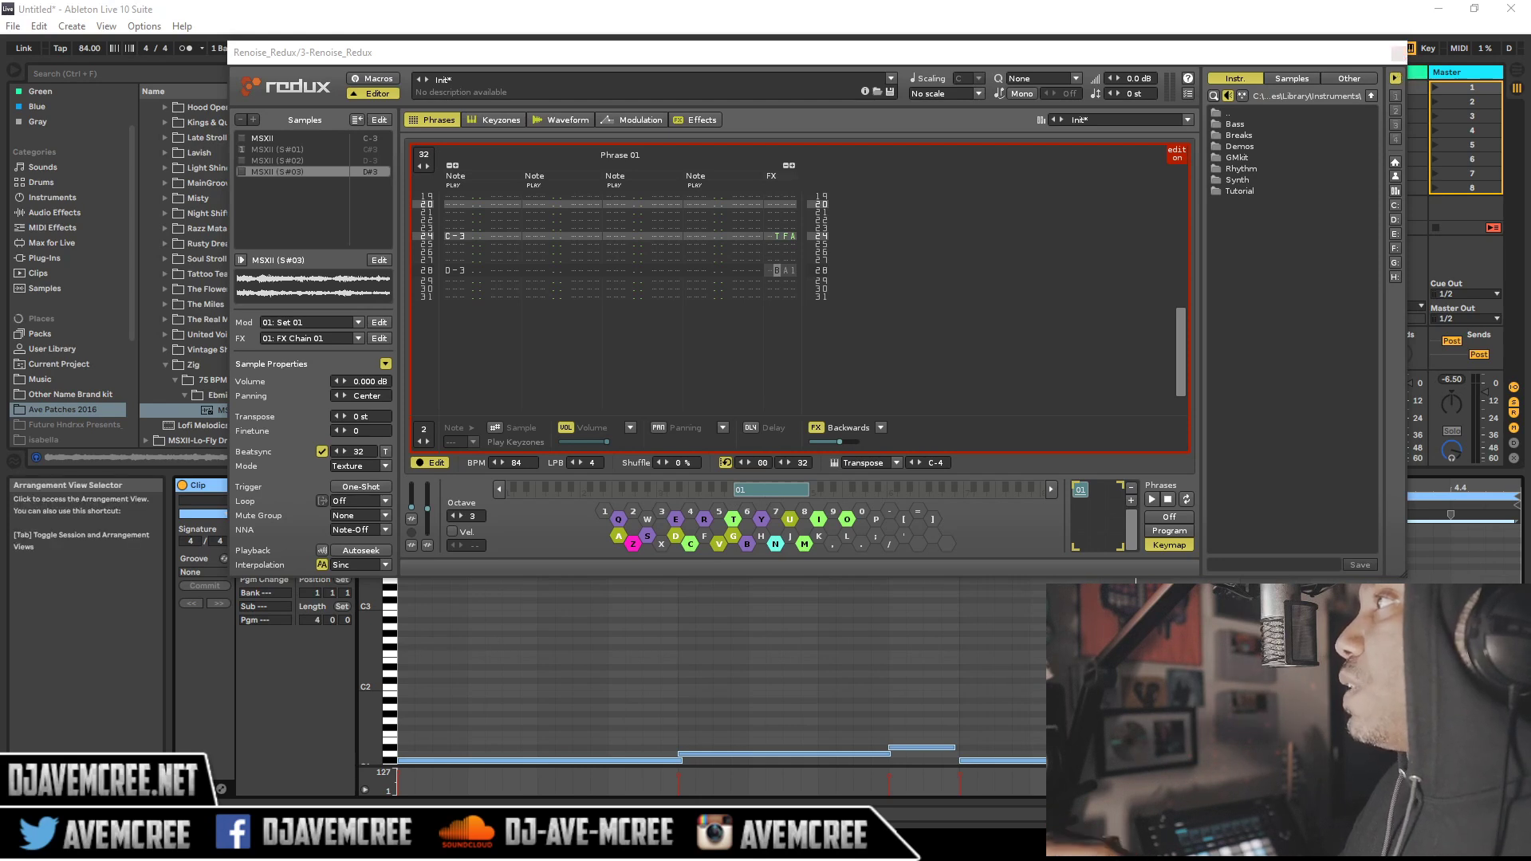
- Switch to Session View, replace the open Redux window with track 4's bass instance, and record a MIDI clip in that track's first slot
{"action": "key", "text": "Tab"}
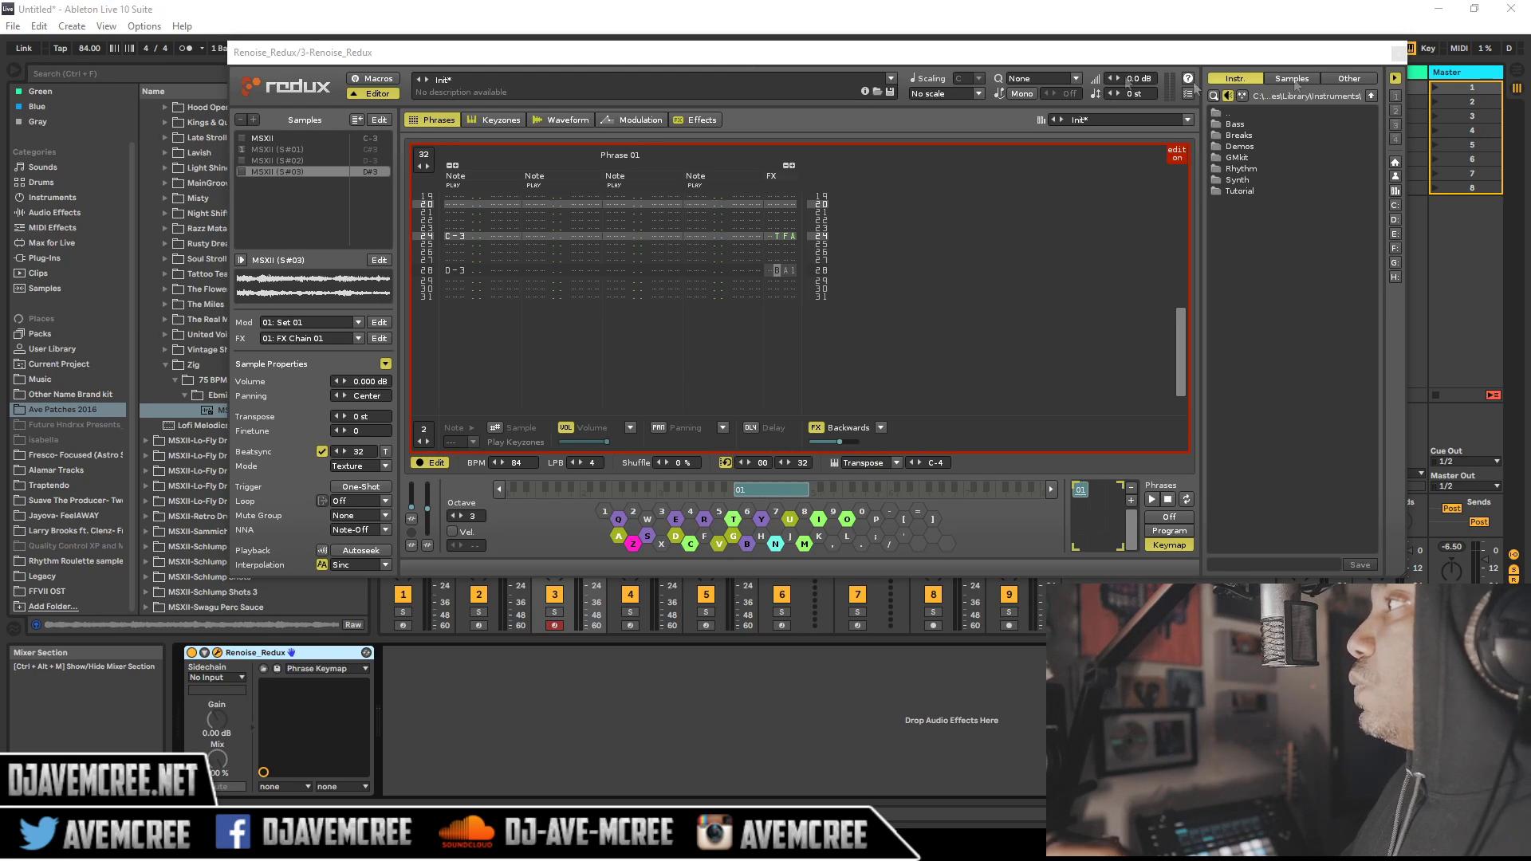
{"action": "left_click", "coordinate": [1400, 55]}
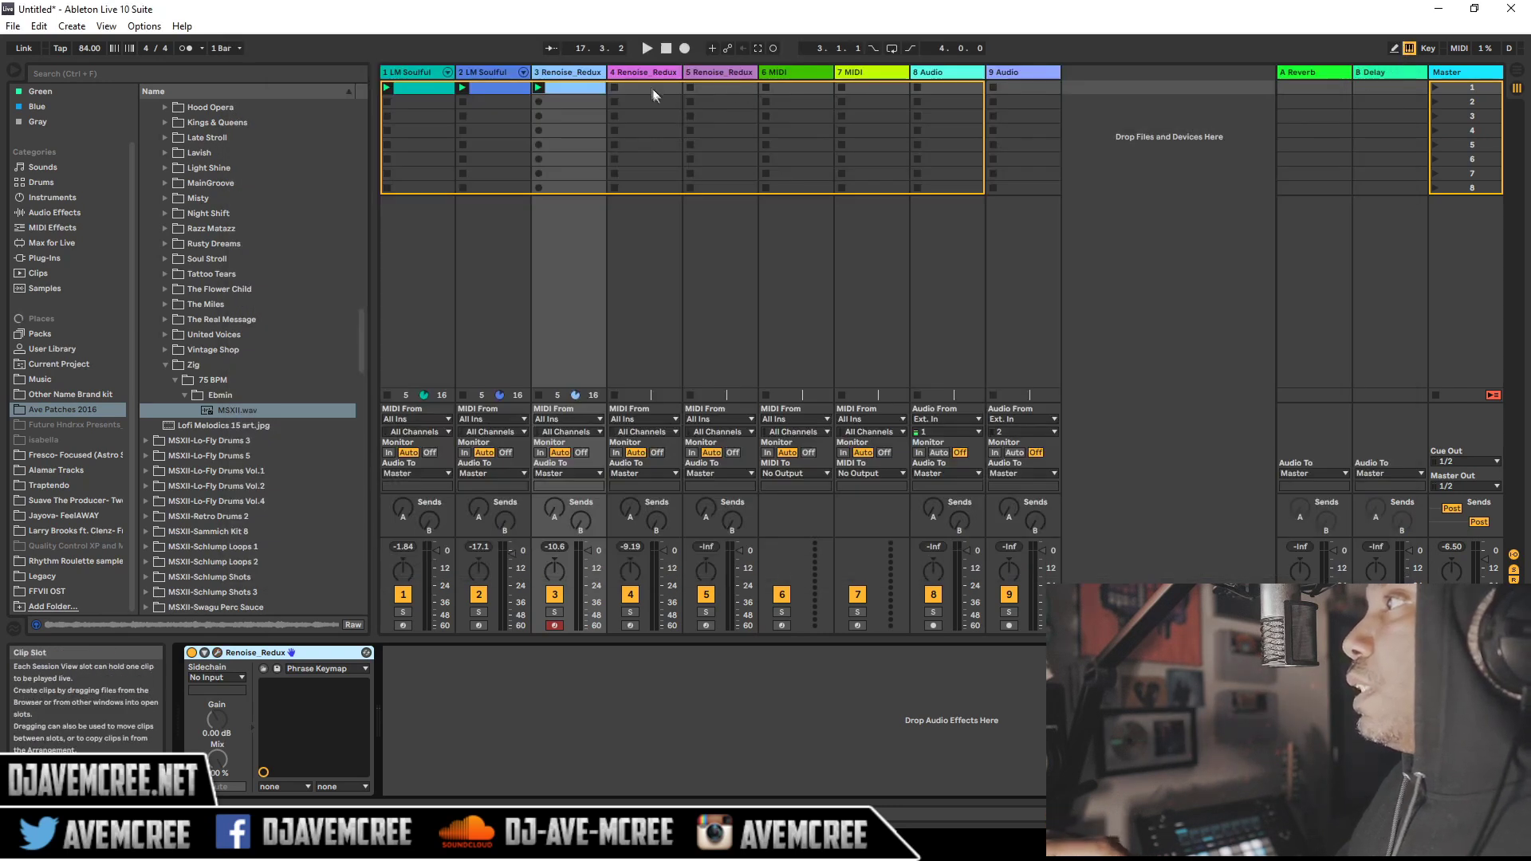
{"action": "left_click", "coordinate": [649, 71]}
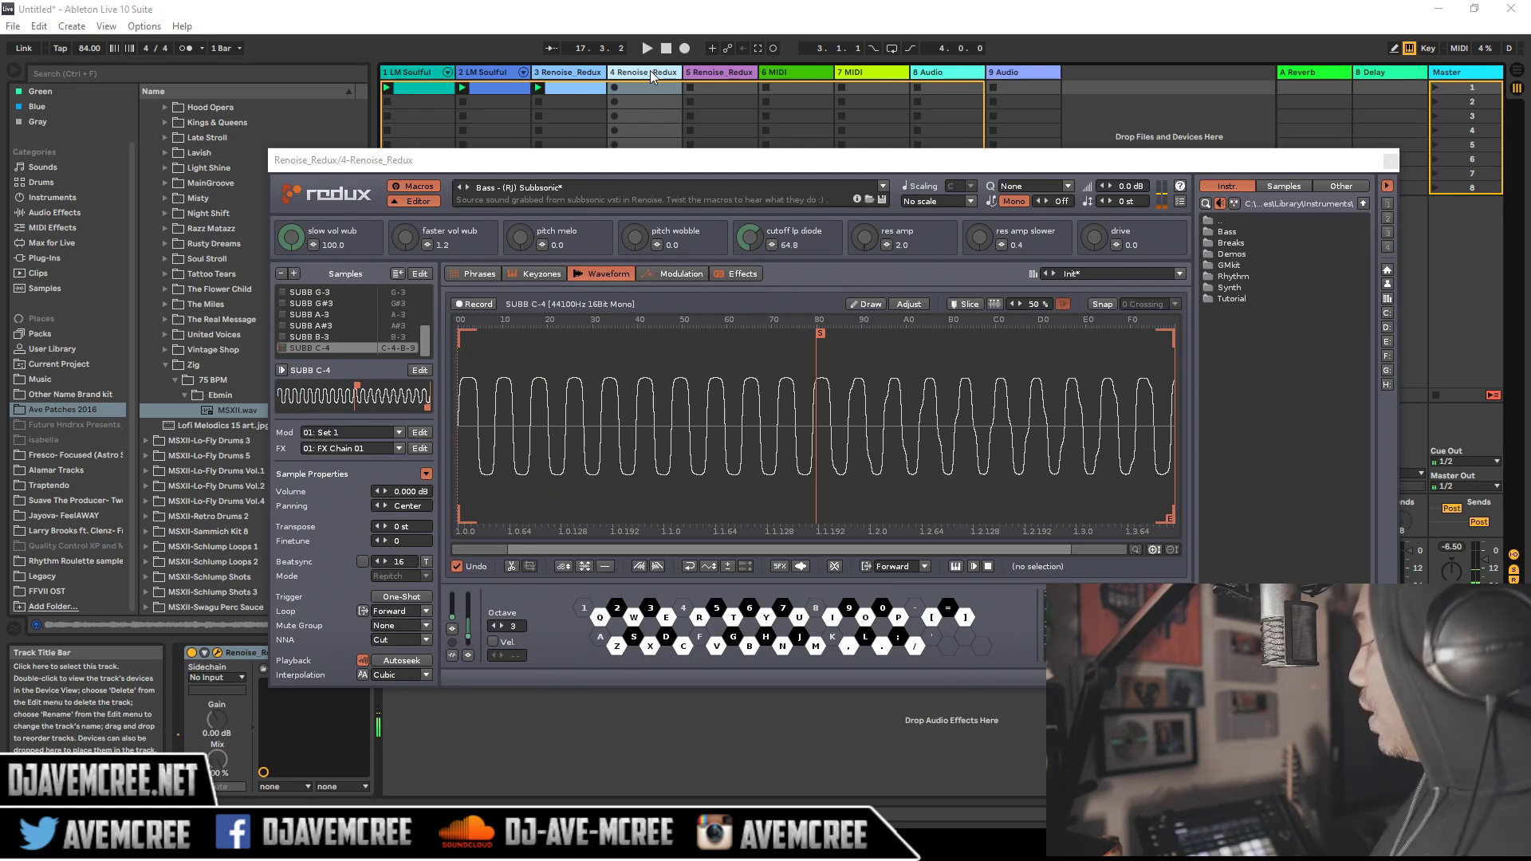
{"action": "key", "text": "shift+F9"}
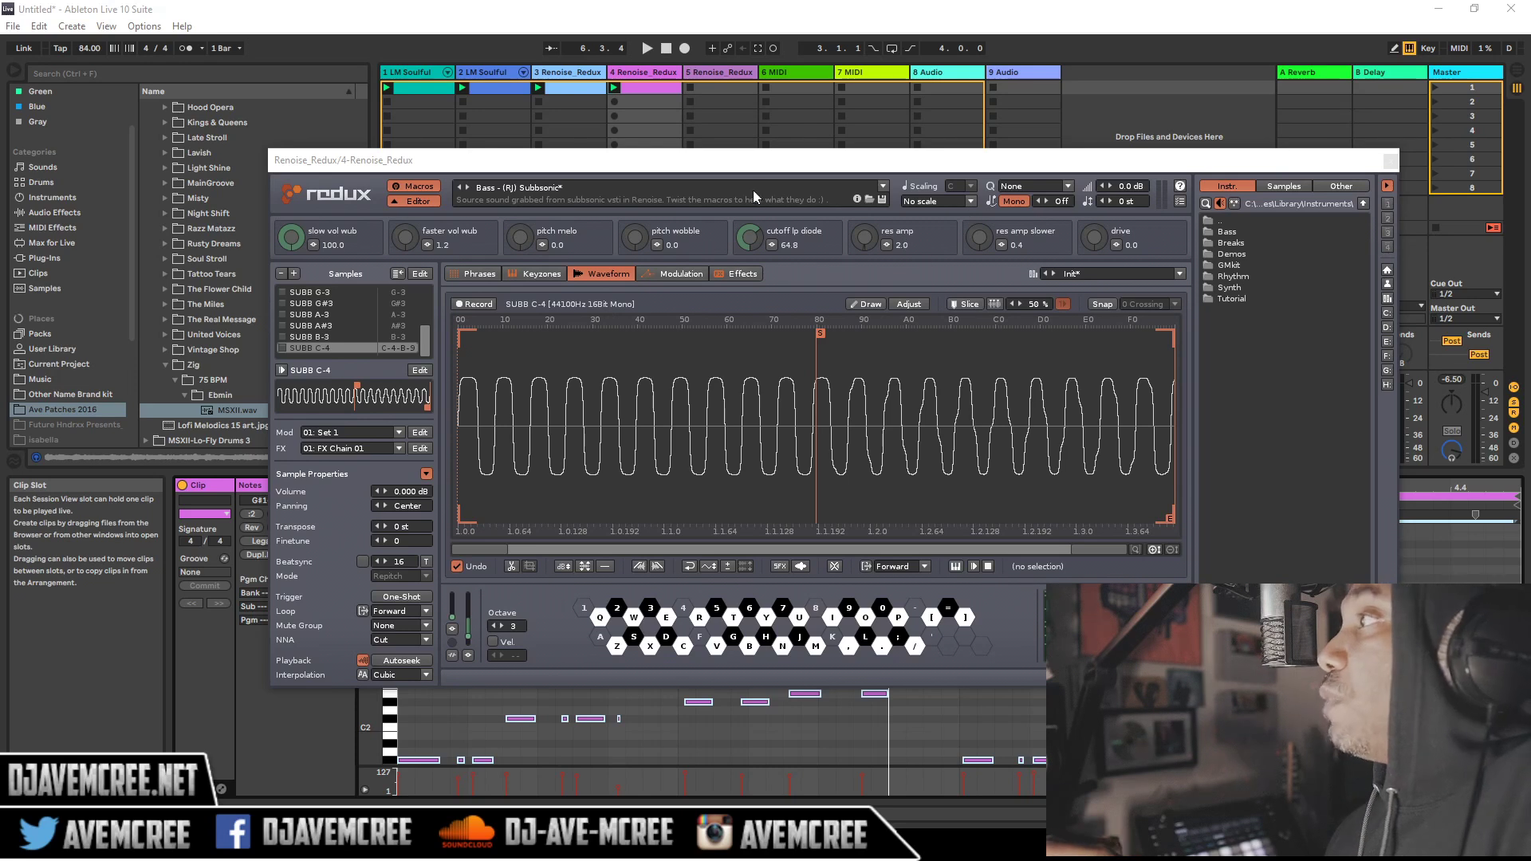
- Load the (Rj) Backsteppa instrument from the bundled Breaks folder into the Redux on track 4
{"action": "left_click", "coordinate": [708, 198]}
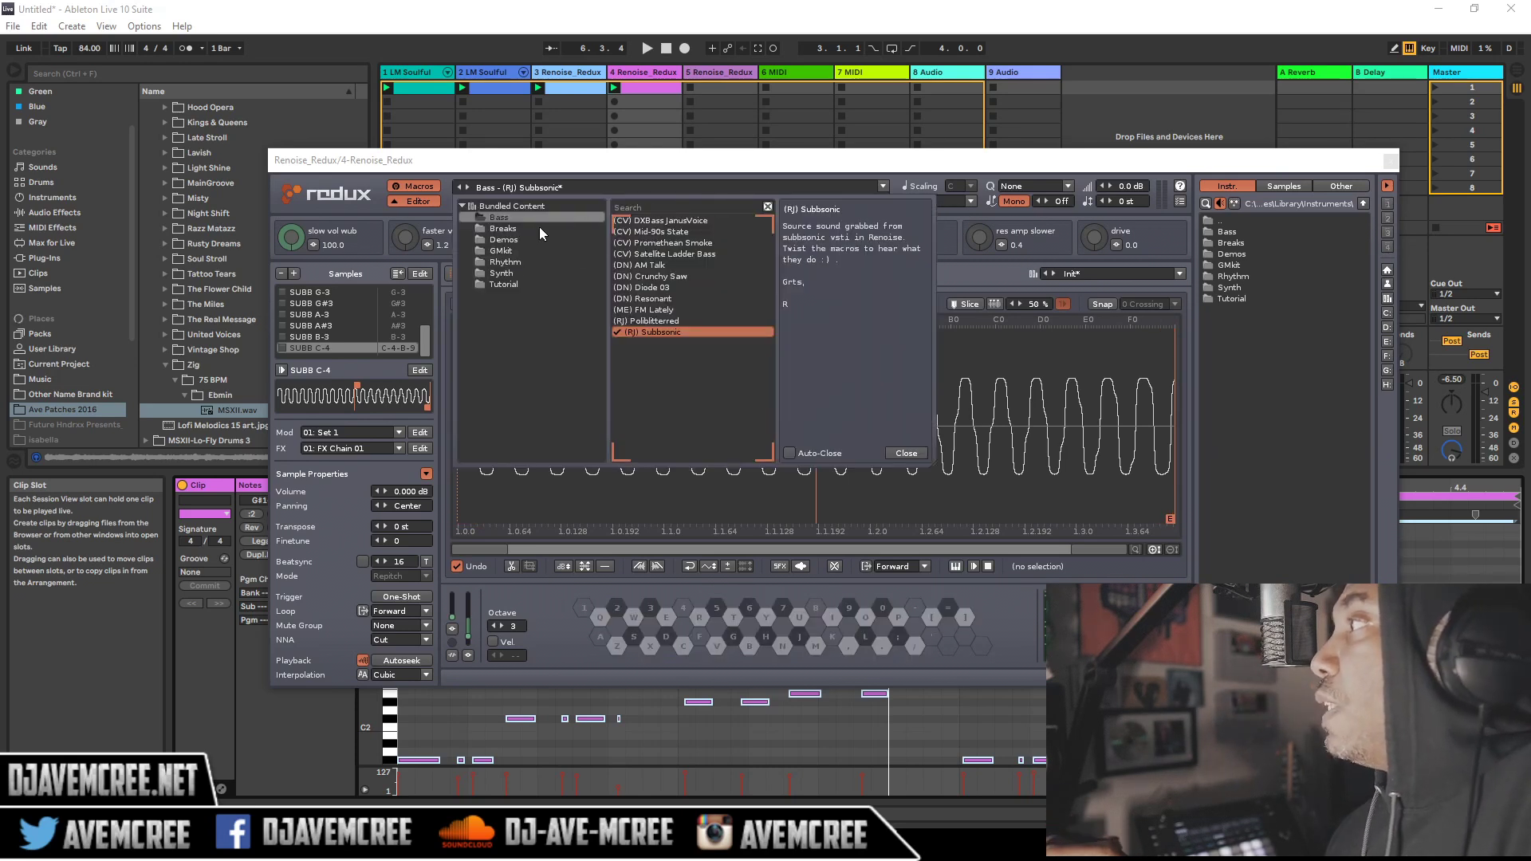
{"action": "left_click", "coordinate": [1268, 256]}
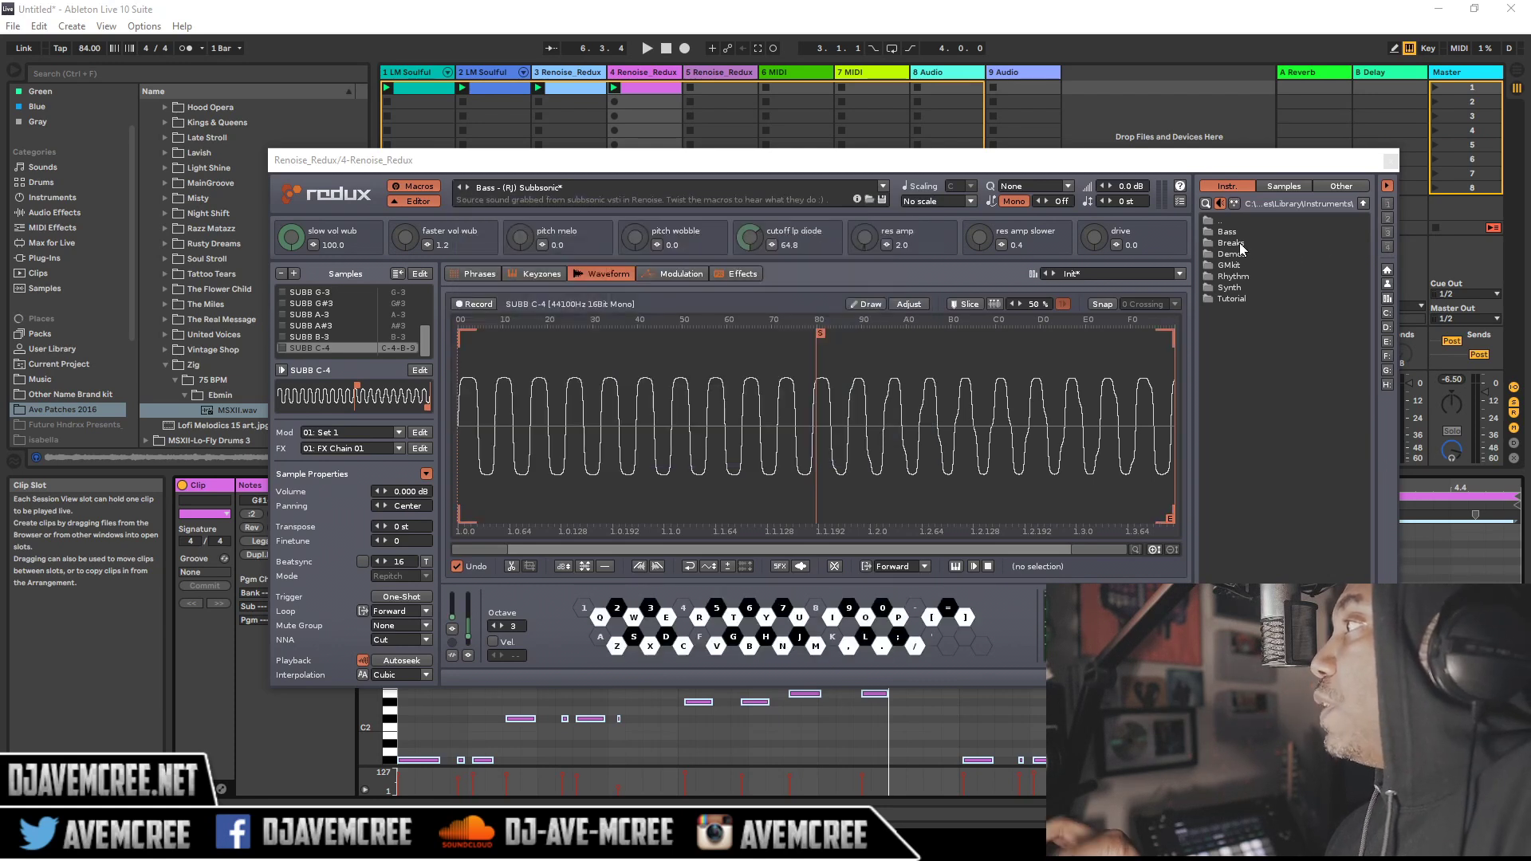
{"action": "double_click", "coordinate": [1240, 243]}
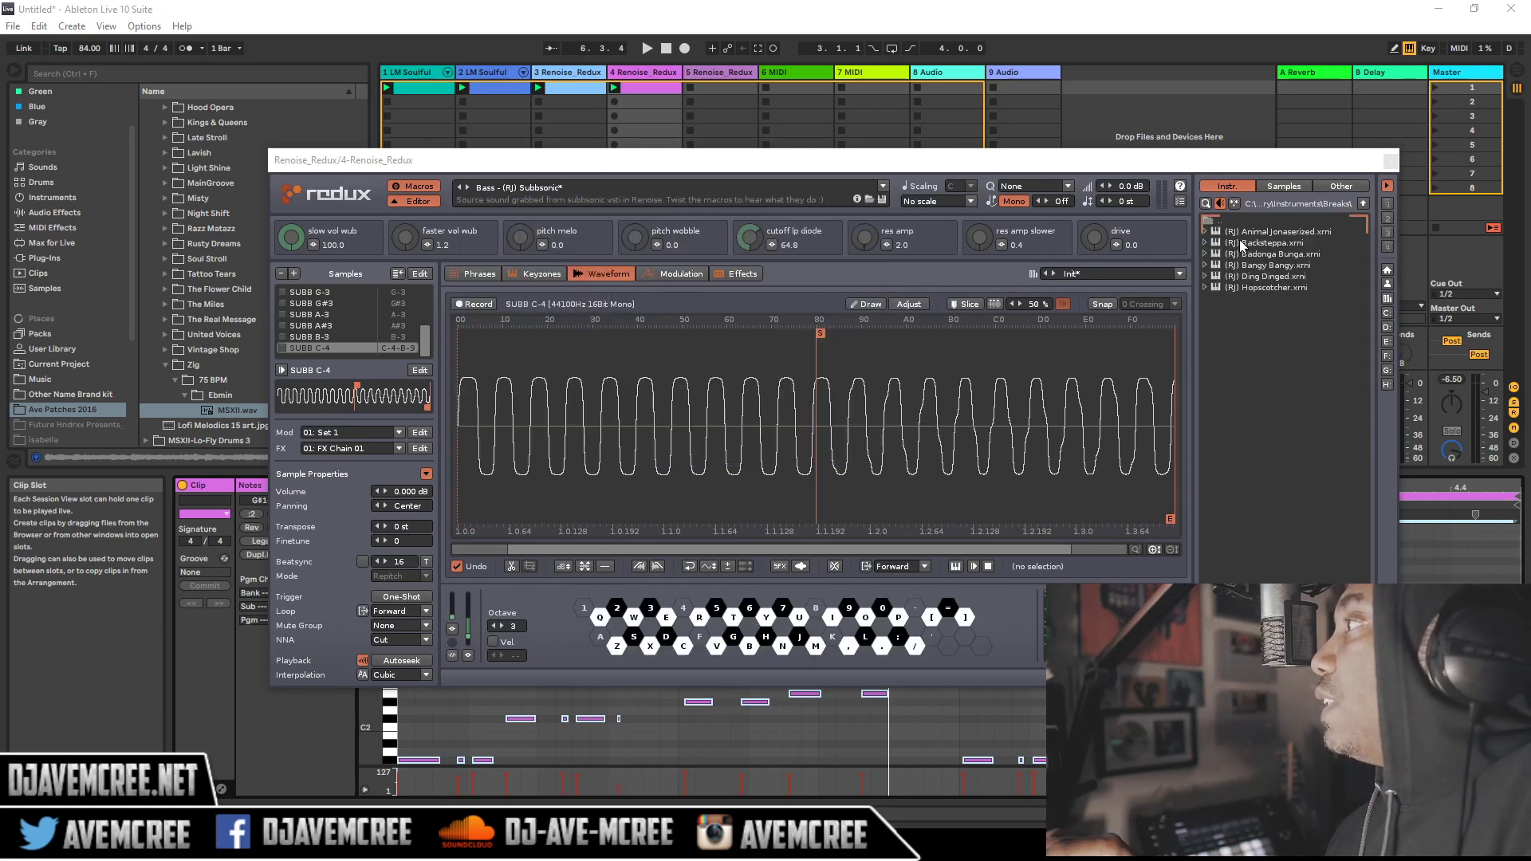
{"action": "double_click", "coordinate": [1242, 243]}
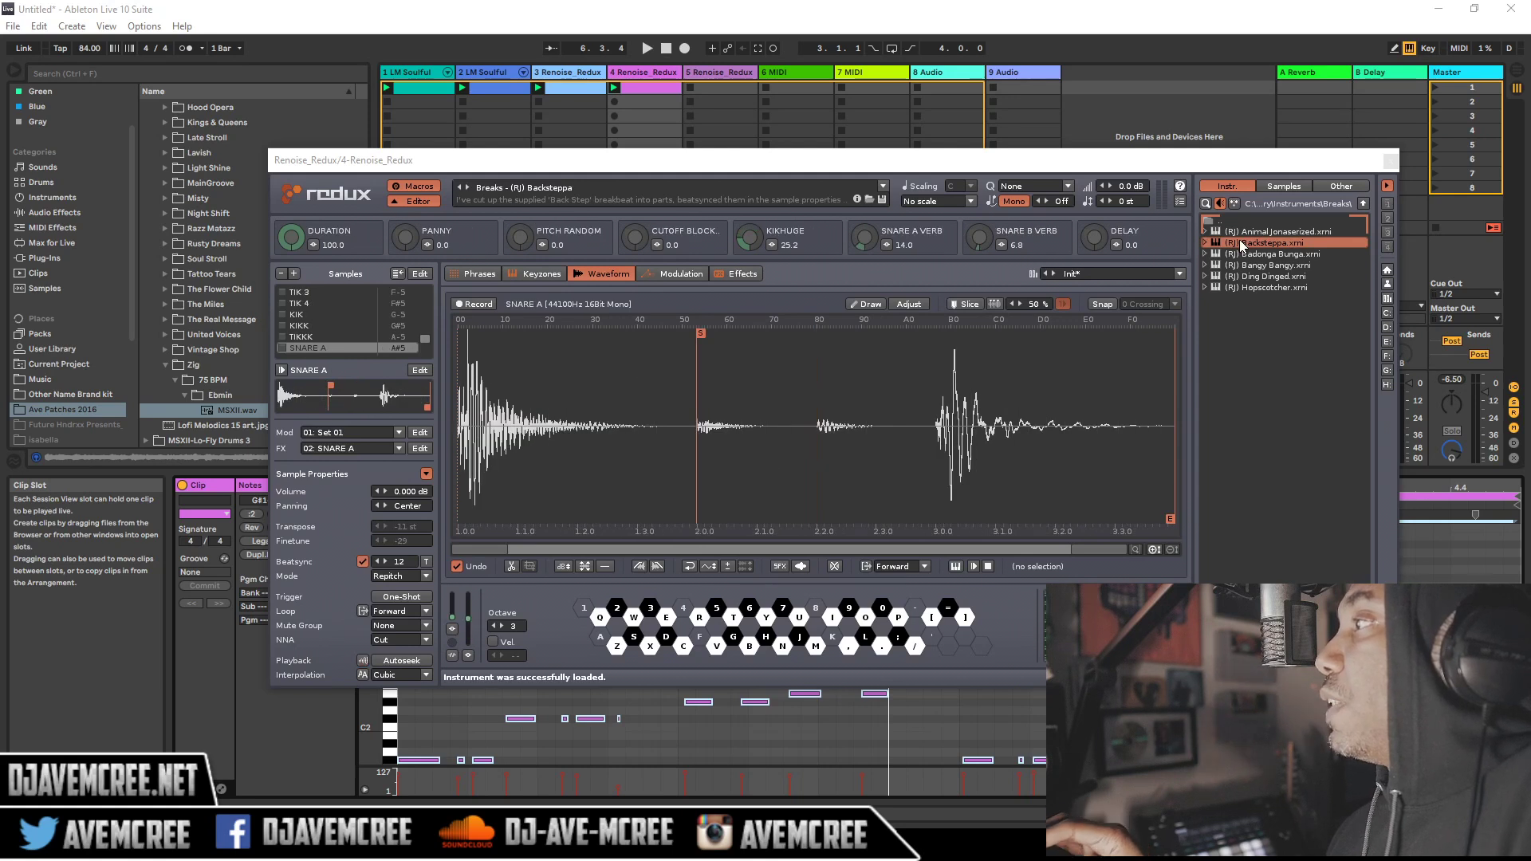